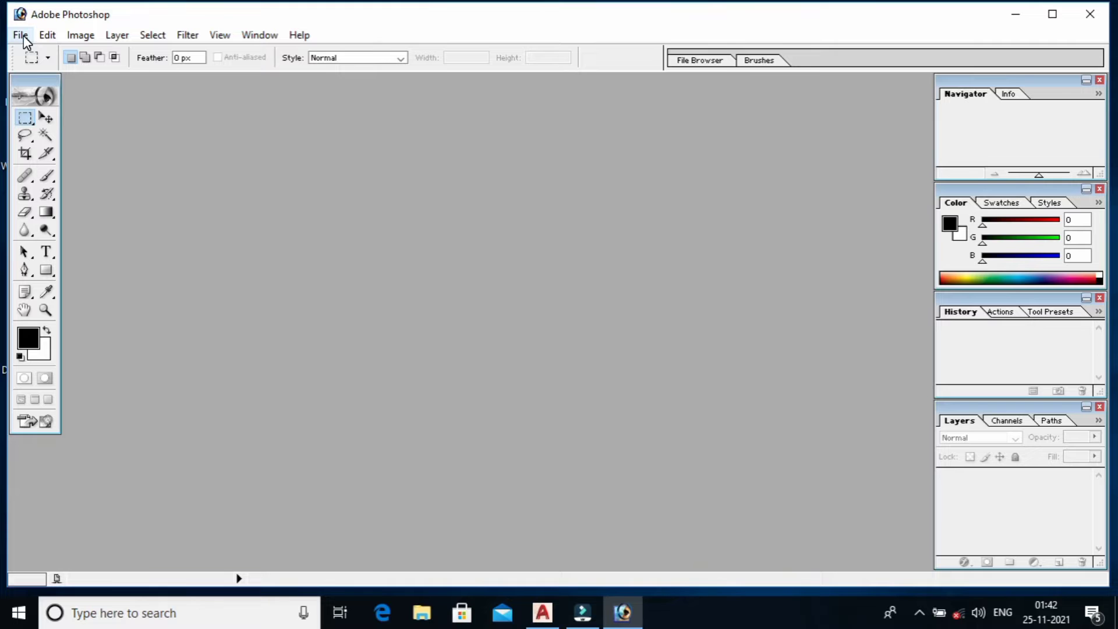
- Review the available file, edit and help commands without running any of them
{"action": "left_click", "coordinate": [21, 35]}
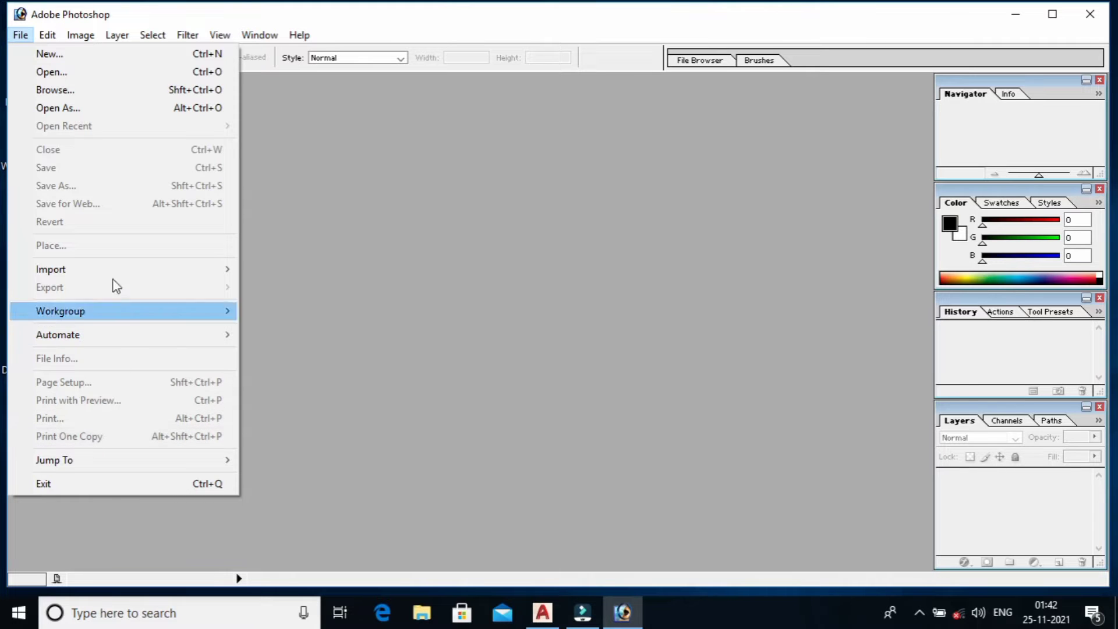
{"action": "mouse_move", "coordinate": [51, 35]}
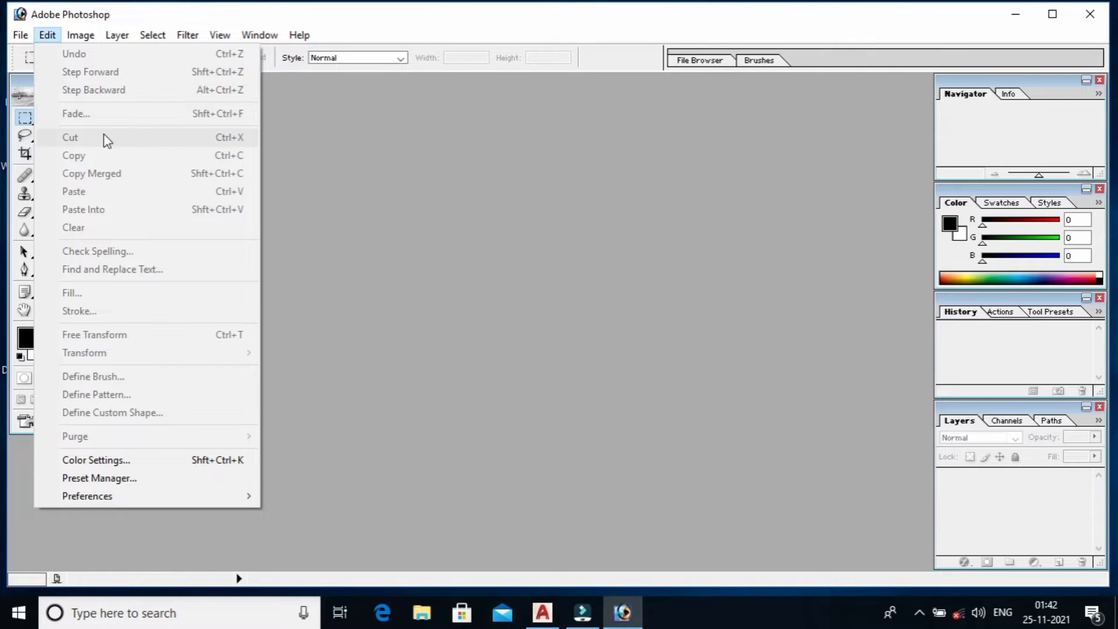
{"action": "mouse_move", "coordinate": [85, 44]}
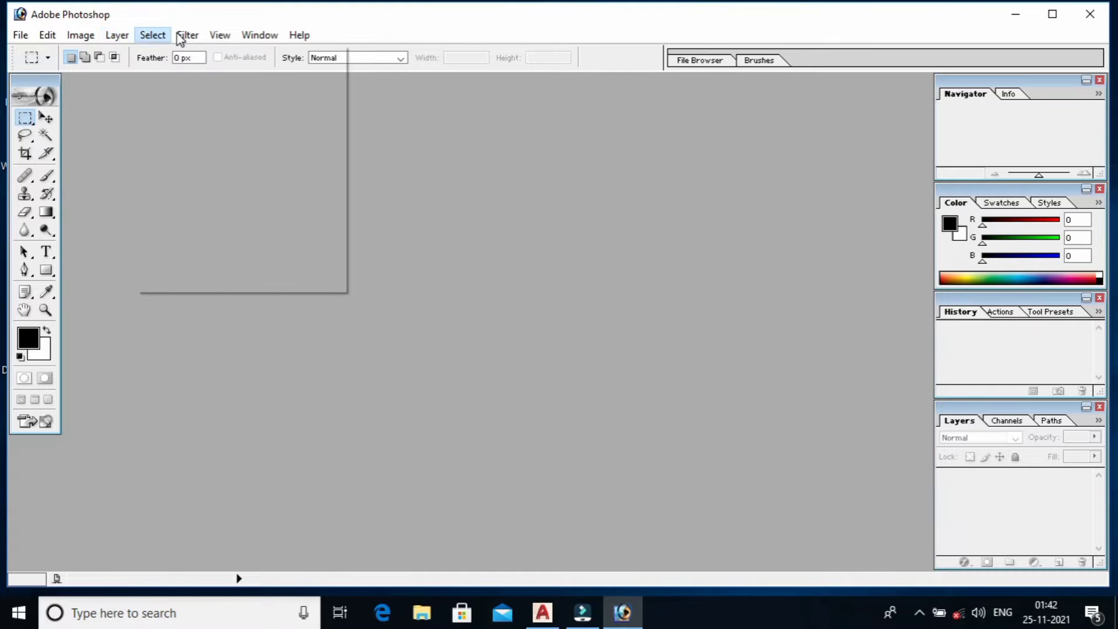
{"action": "mouse_move", "coordinate": [222, 41]}
{"action": "mouse_move", "coordinate": [299, 36]}
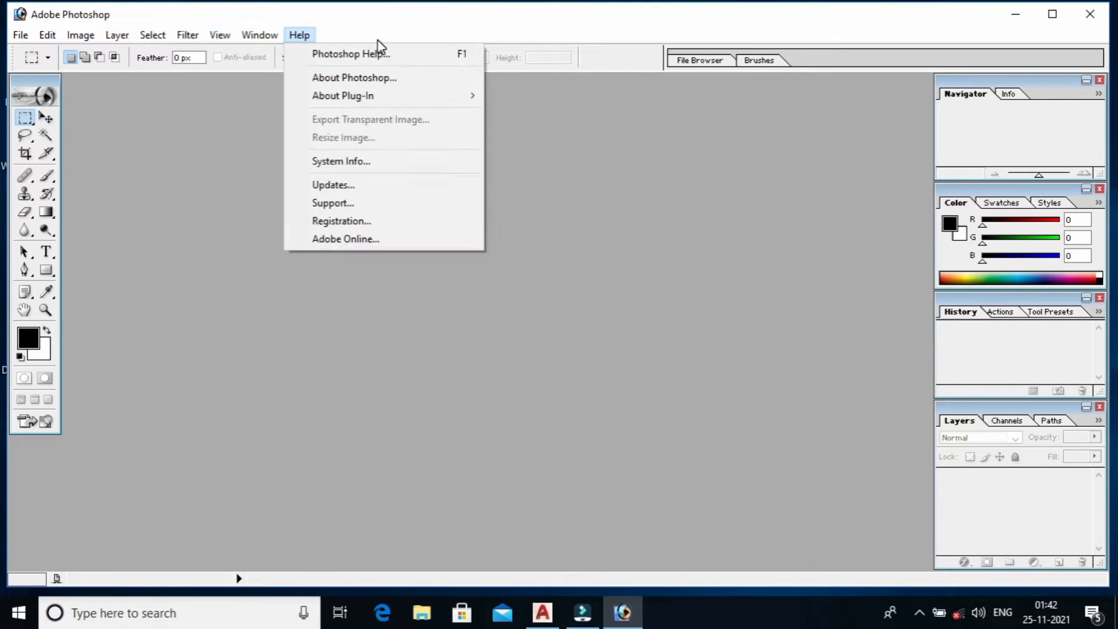
{"action": "left_click", "coordinate": [444, 347]}
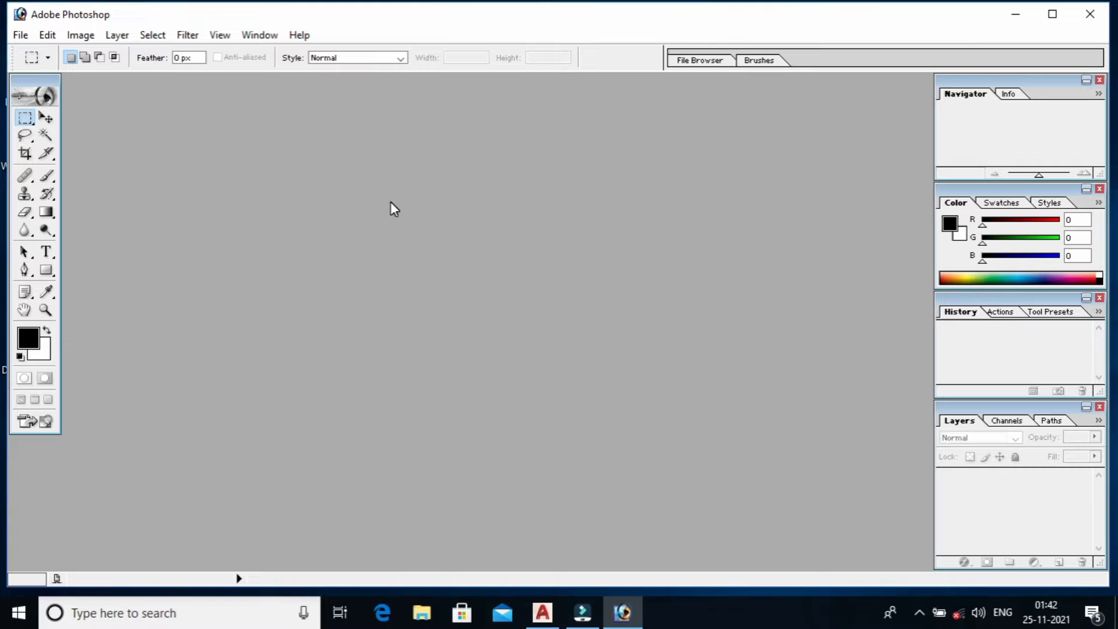
- Examine the Marquee tool variants and the options of the Move, Lasso and Magic Wand tools
{"action": "left_click", "coordinate": [27, 118]}
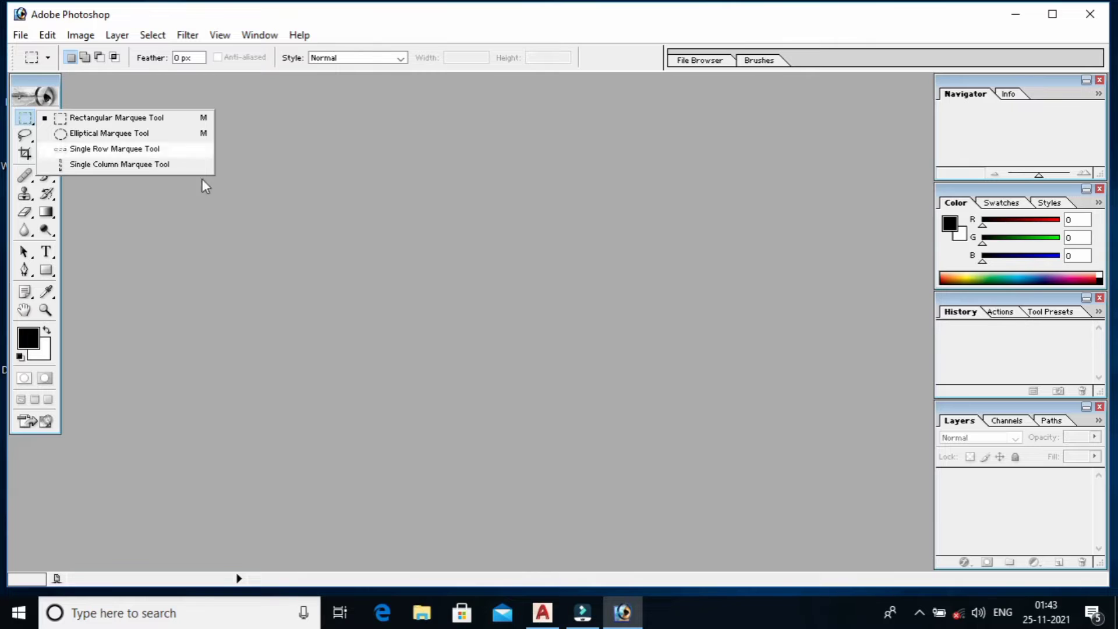
{"action": "left_click", "coordinate": [219, 183]}
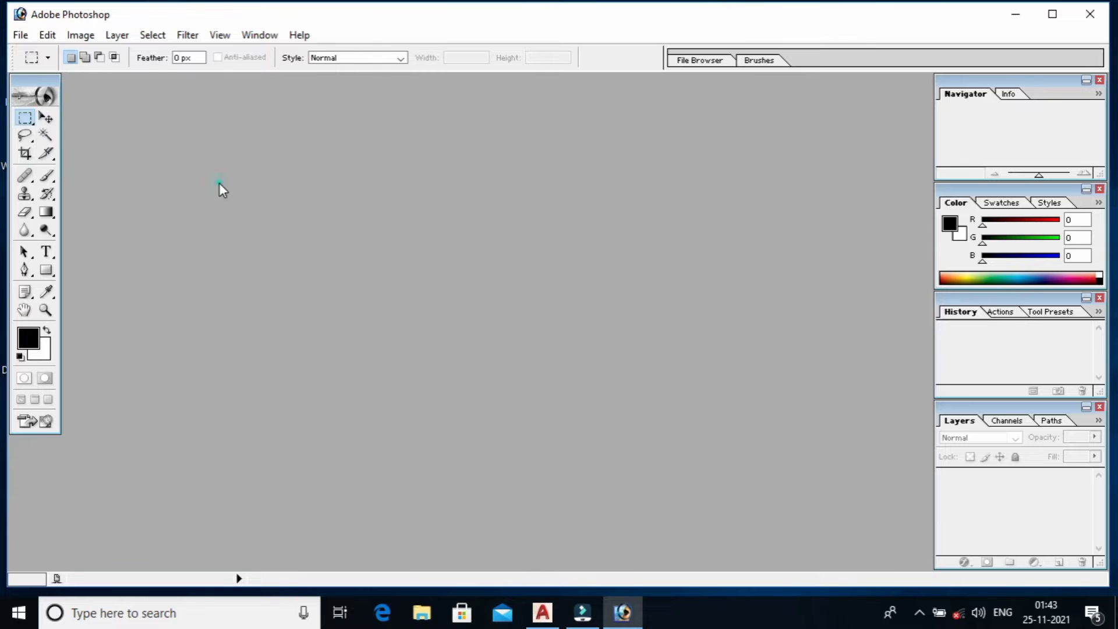
{"action": "left_click", "coordinate": [24, 135]}
{"action": "left_click", "coordinate": [46, 114]}
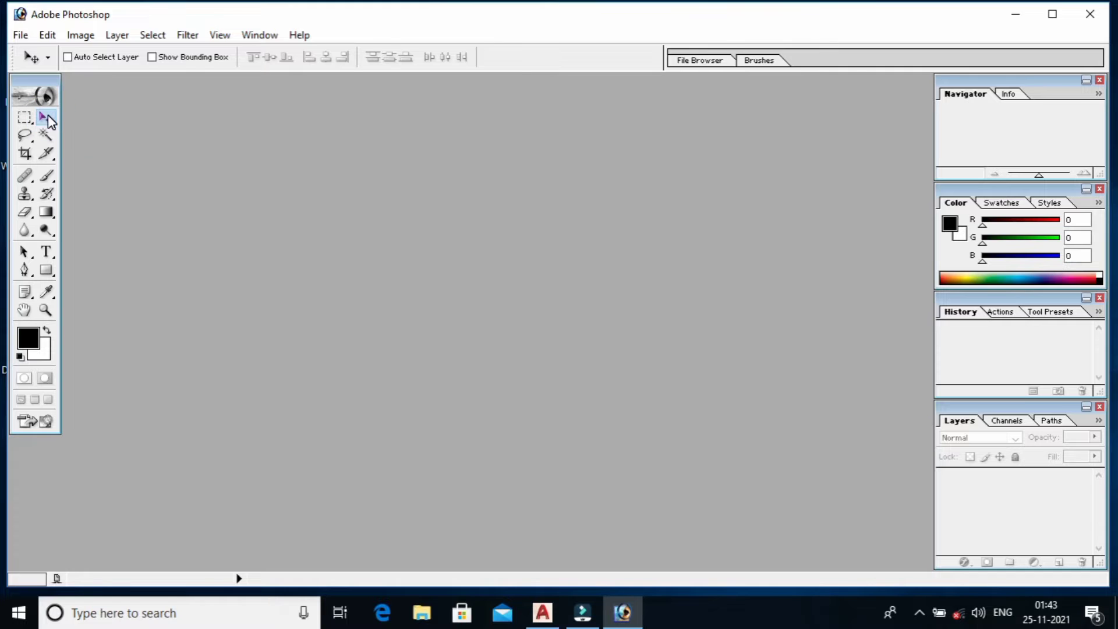
{"action": "left_click", "coordinate": [29, 143]}
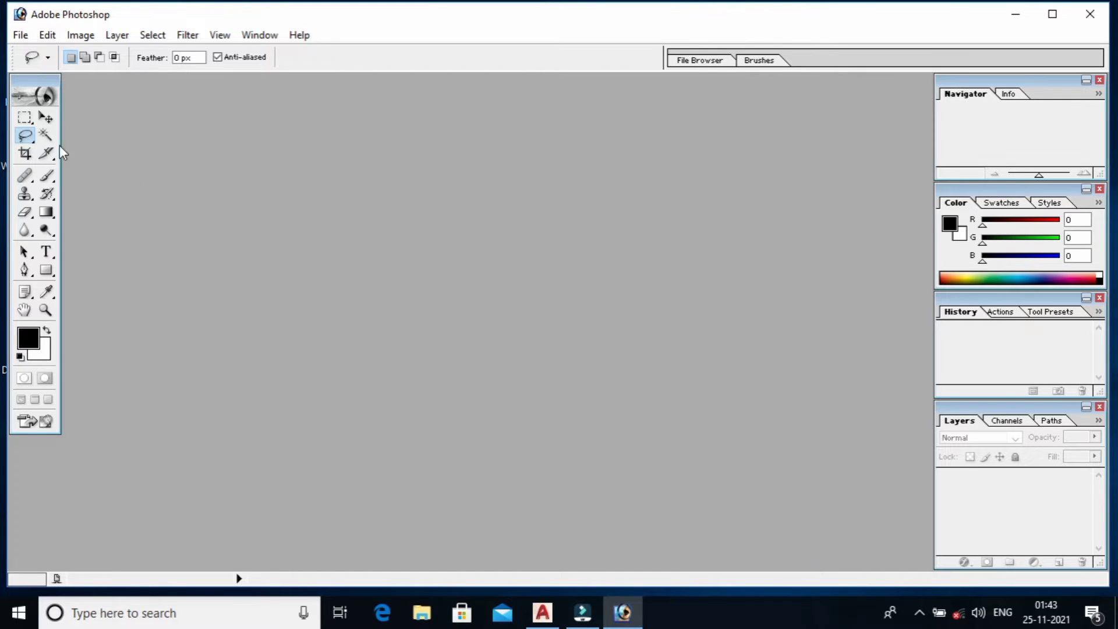
{"action": "left_click", "coordinate": [51, 139]}
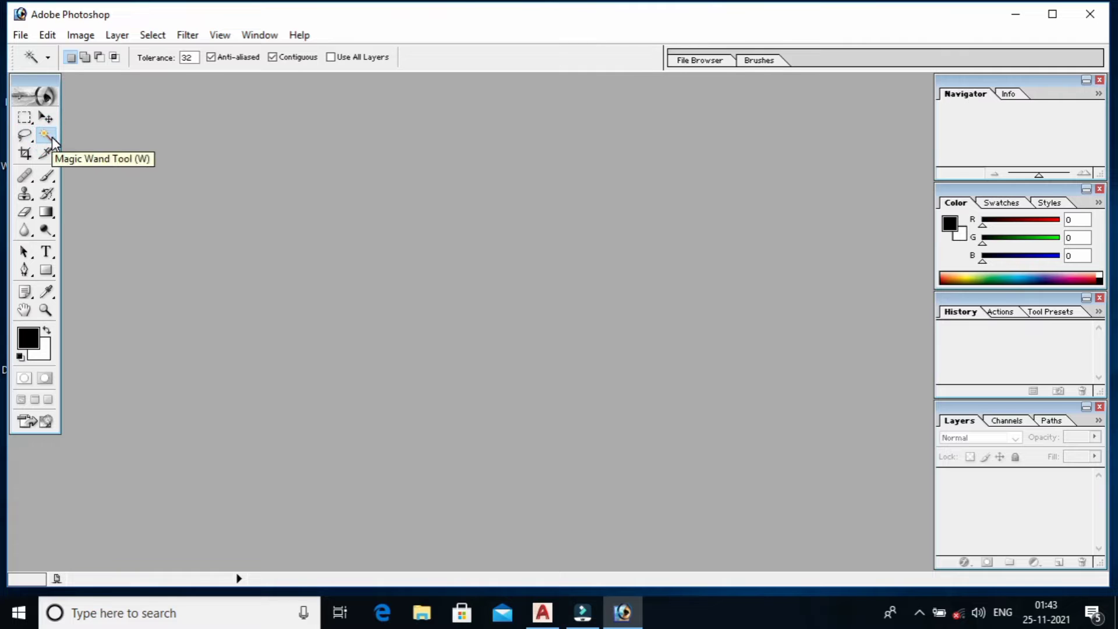
- Examine the Healing Brush, Brush, Clone Stamp and History Brush tools and their grouped variants
{"action": "left_click", "coordinate": [36, 177]}
{"action": "left_click", "coordinate": [29, 182]}
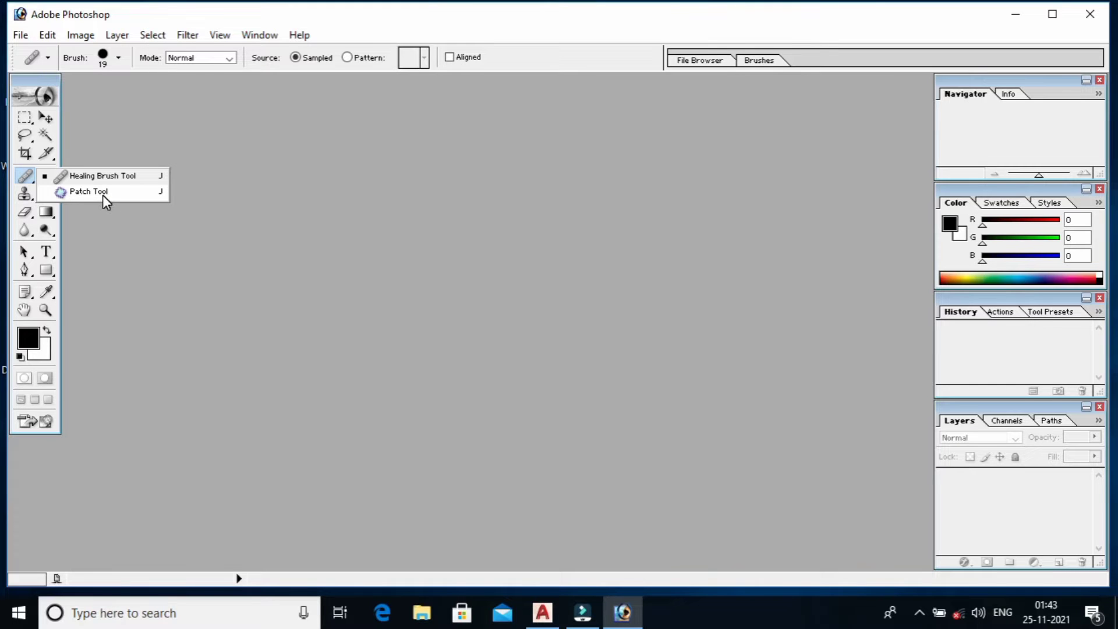
{"action": "left_click", "coordinate": [142, 222]}
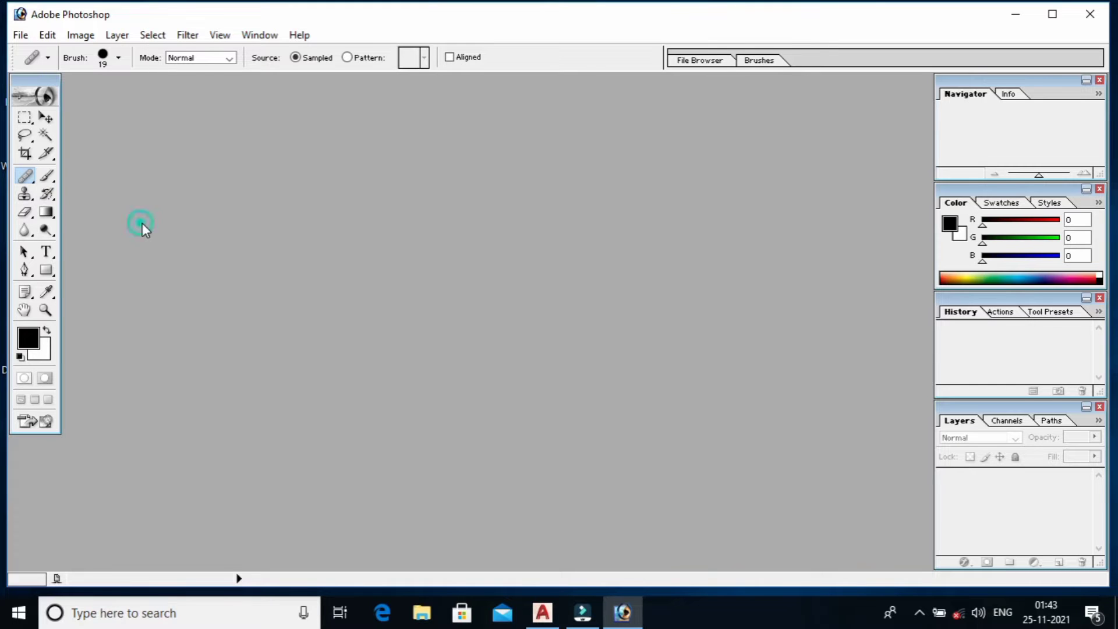
{"action": "left_click", "coordinate": [51, 180]}
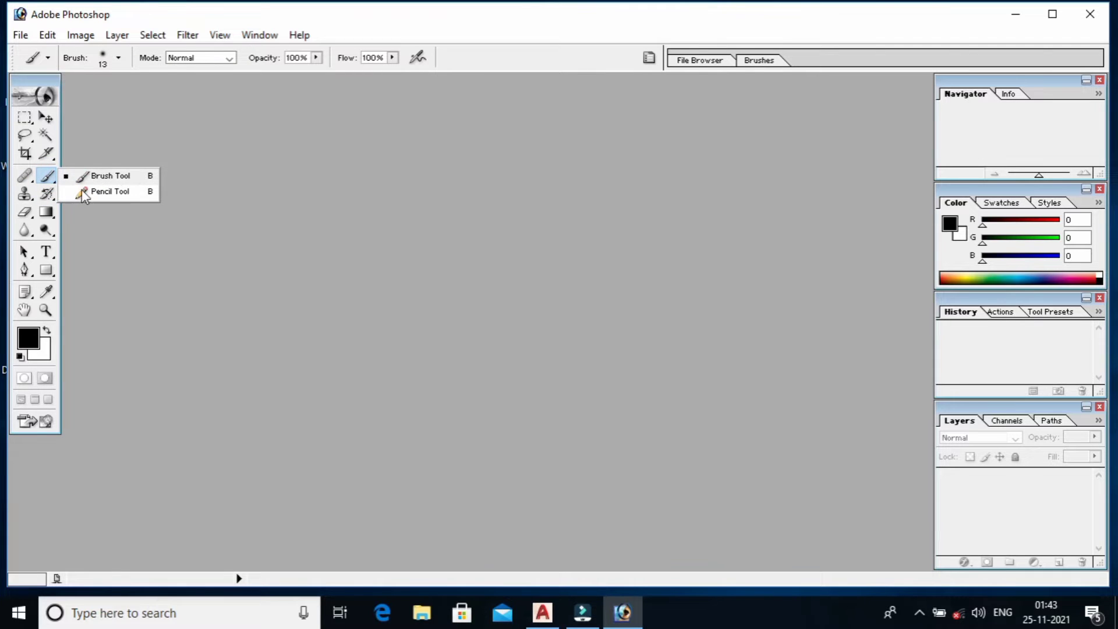
{"action": "left_click", "coordinate": [27, 198]}
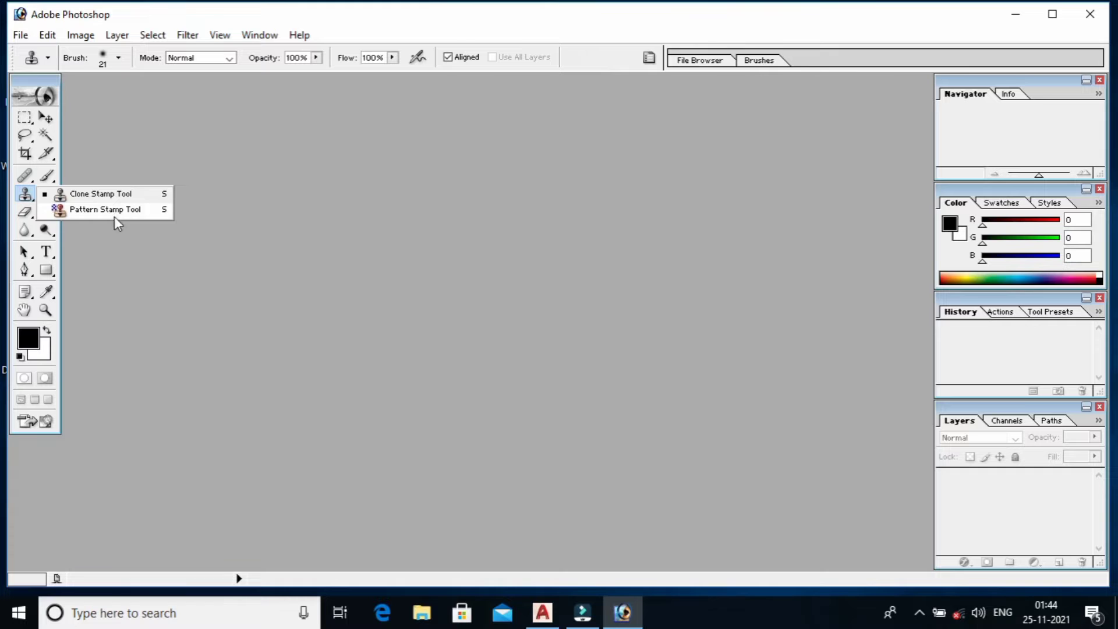
{"action": "left_click", "coordinate": [117, 235]}
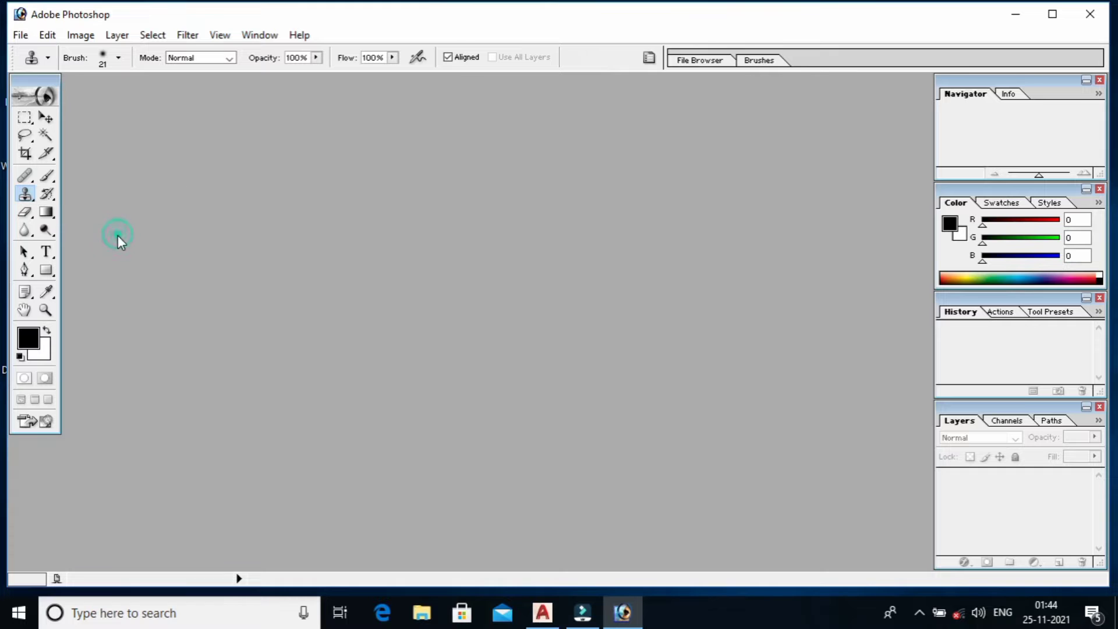
{"action": "left_click", "coordinate": [51, 199]}
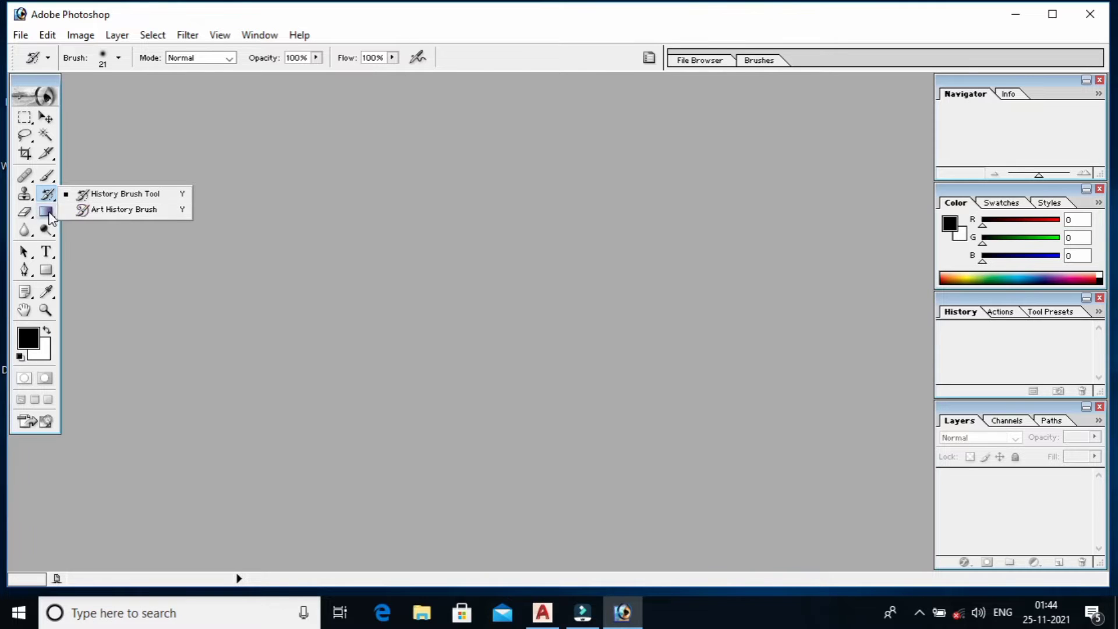
- Examine the Blur, Dodge and Path Selection tools and their grouped variants
{"action": "left_click", "coordinate": [26, 232]}
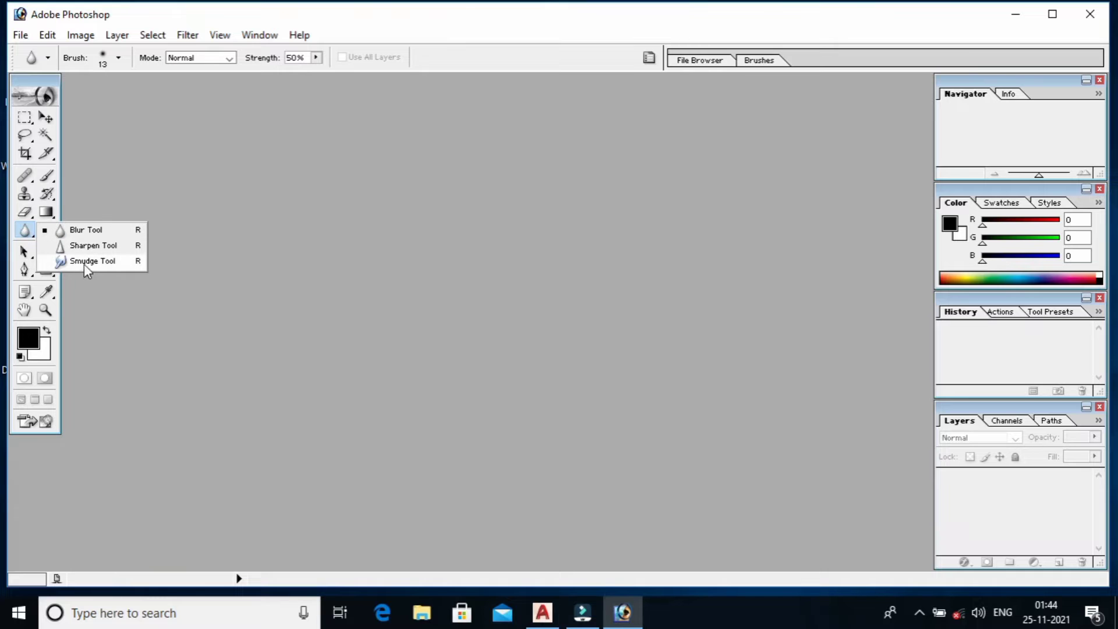
{"action": "left_click", "coordinate": [235, 267]}
{"action": "left_click", "coordinate": [46, 230]}
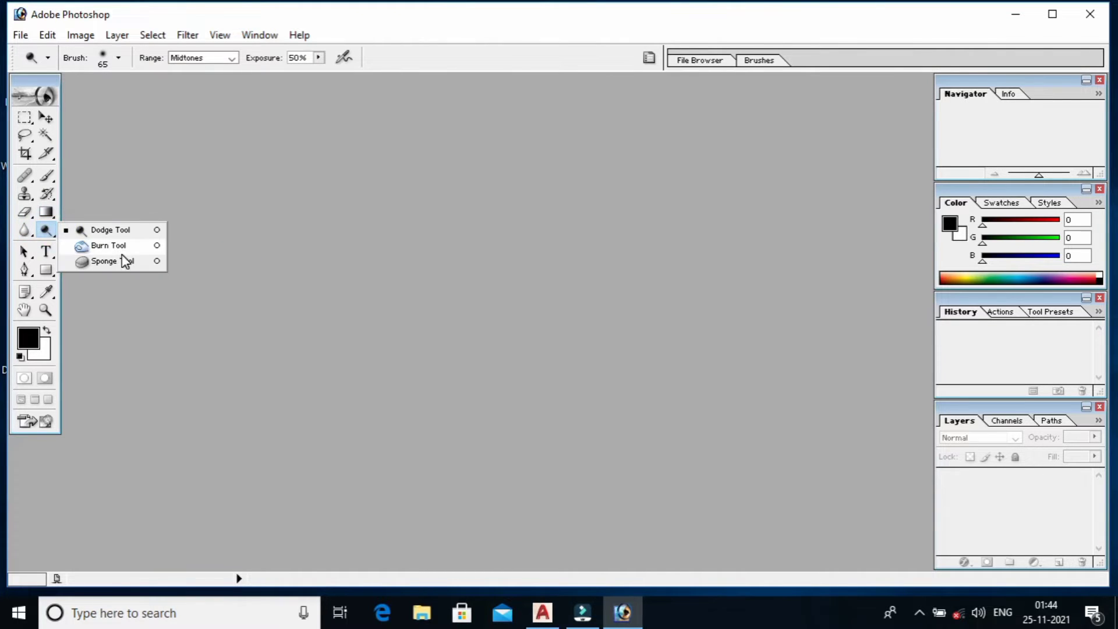
{"action": "left_click", "coordinate": [150, 285]}
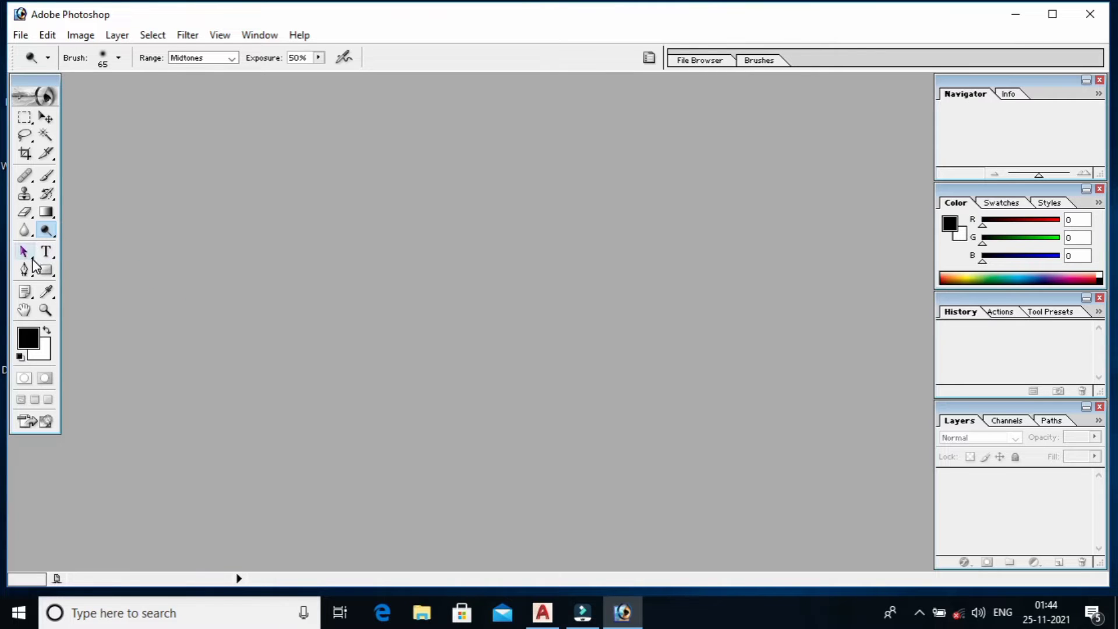
{"action": "left_click", "coordinate": [24, 251]}
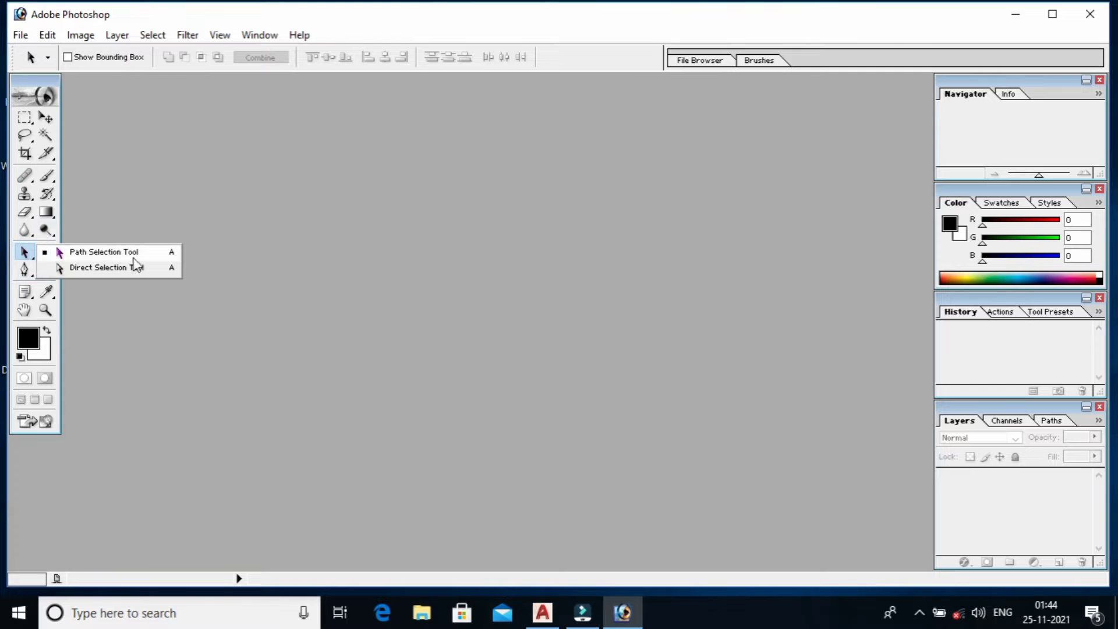
{"action": "left_click", "coordinate": [132, 293]}
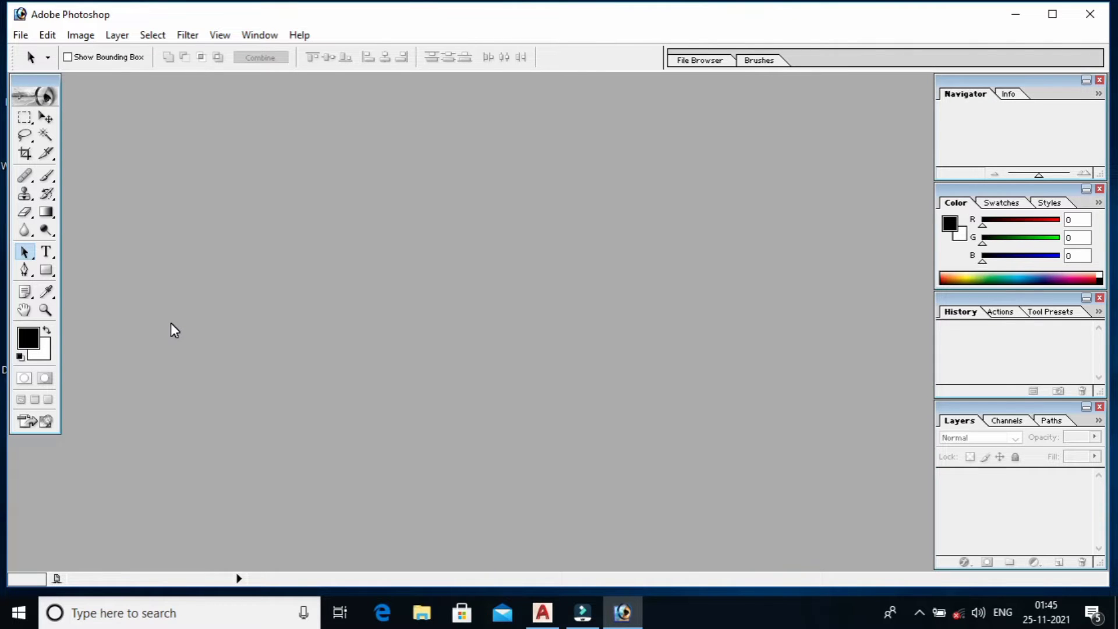
- Set up a new document named IMAG1 with the 4 x 6 preset size
{"action": "key", "text": "ctrl+n"}
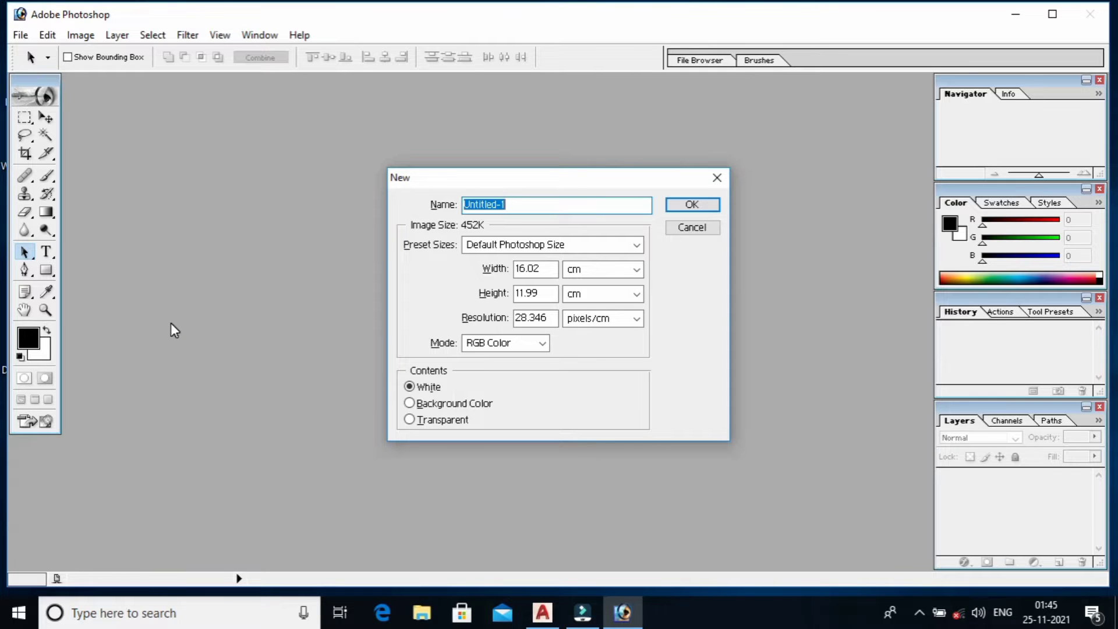
{"action": "left_click", "coordinate": [532, 202]}
{"action": "left_click_drag", "start_coordinate": [532, 203], "coordinate": [441, 203]}
{"action": "type", "text": "IMAG"}
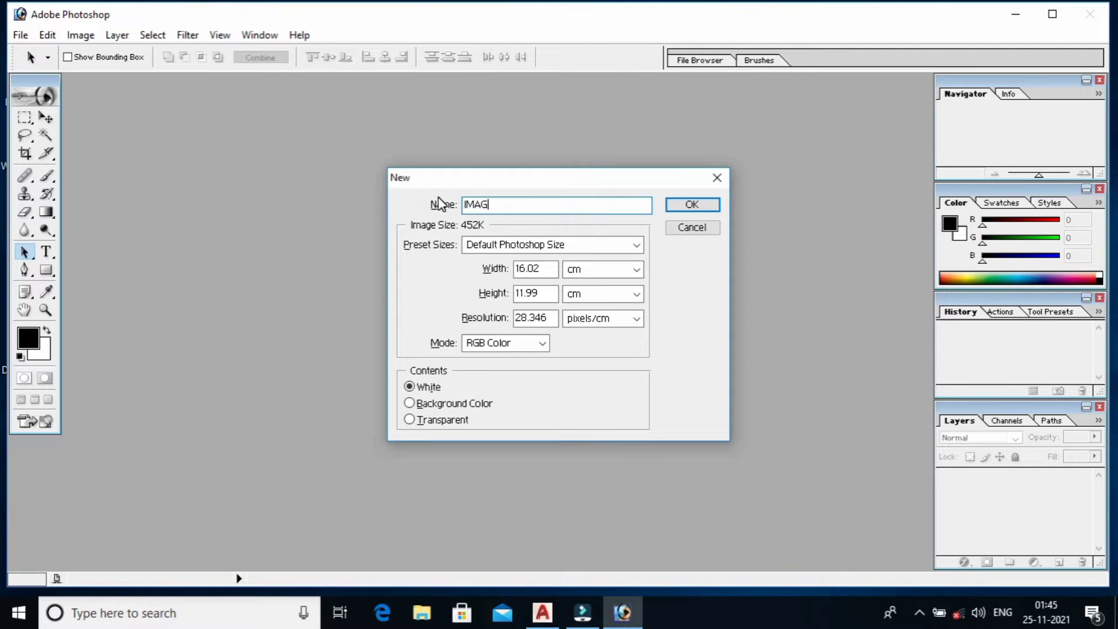
{"action": "type", "text": "1"}
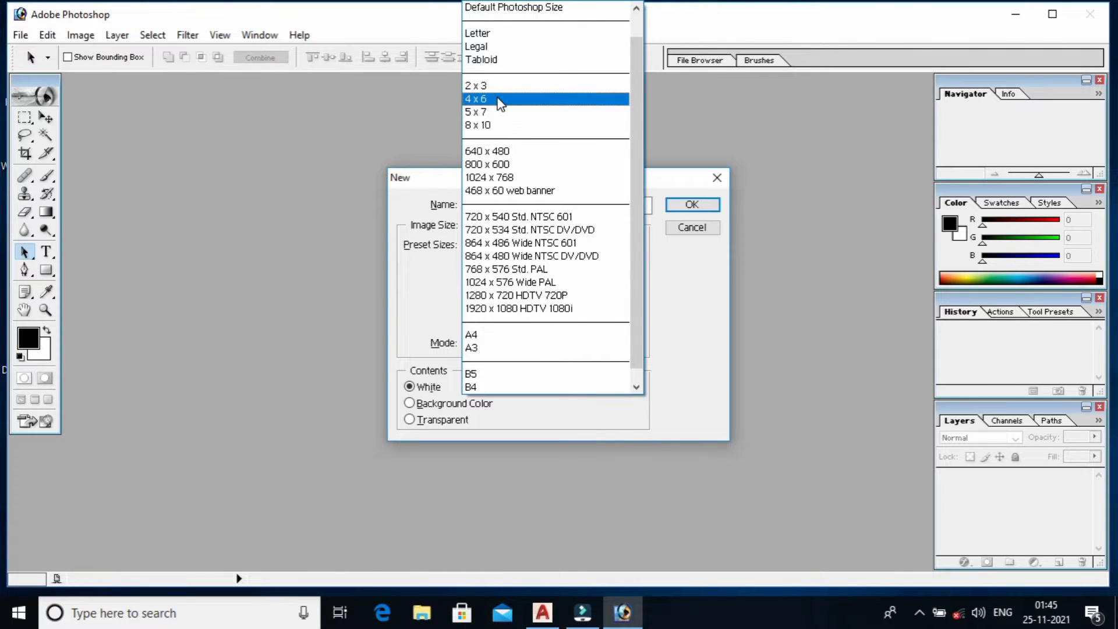
{"action": "left_click", "coordinate": [499, 100]}
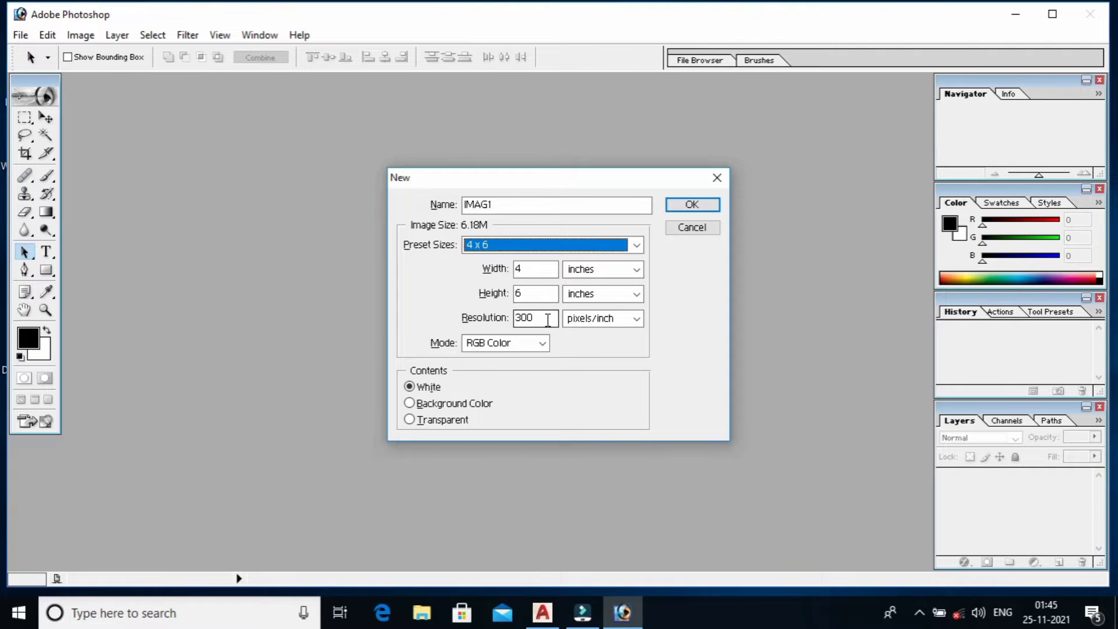
- Create the document in RGB Color mode with white contents and move its window to the middle of the workspace
{"action": "left_click", "coordinate": [529, 350]}
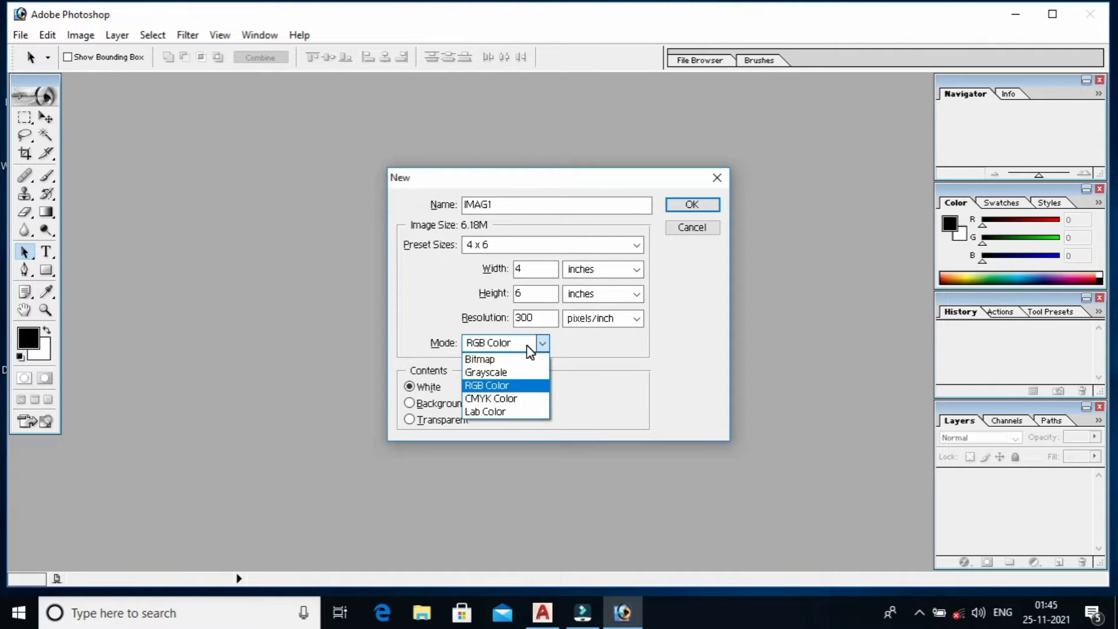
{"action": "left_click", "coordinate": [617, 354]}
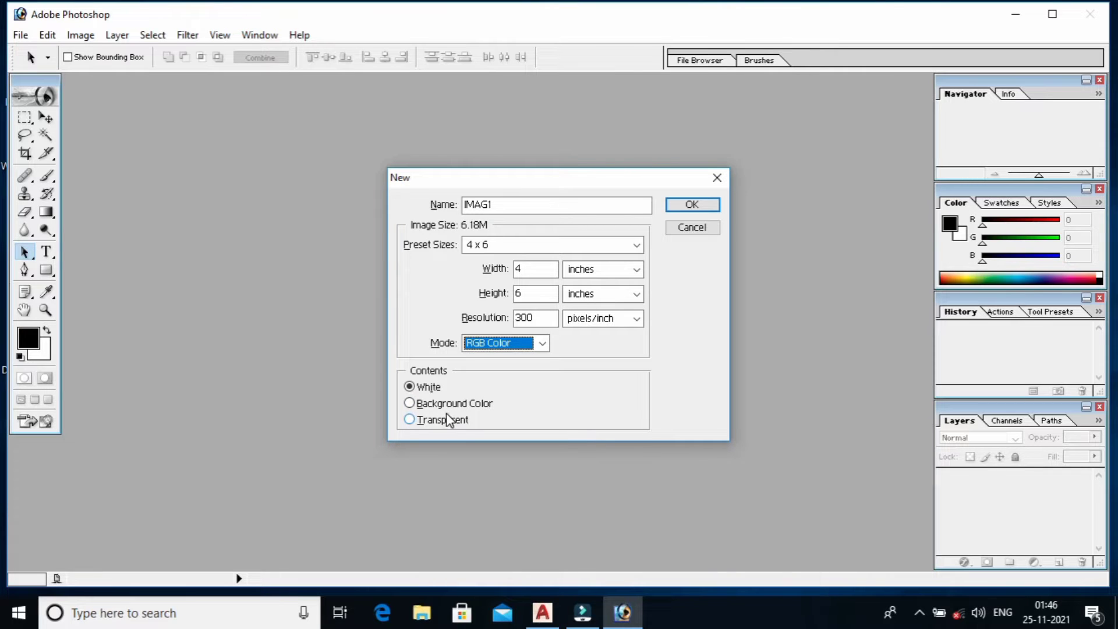
{"action": "left_click", "coordinate": [690, 204]}
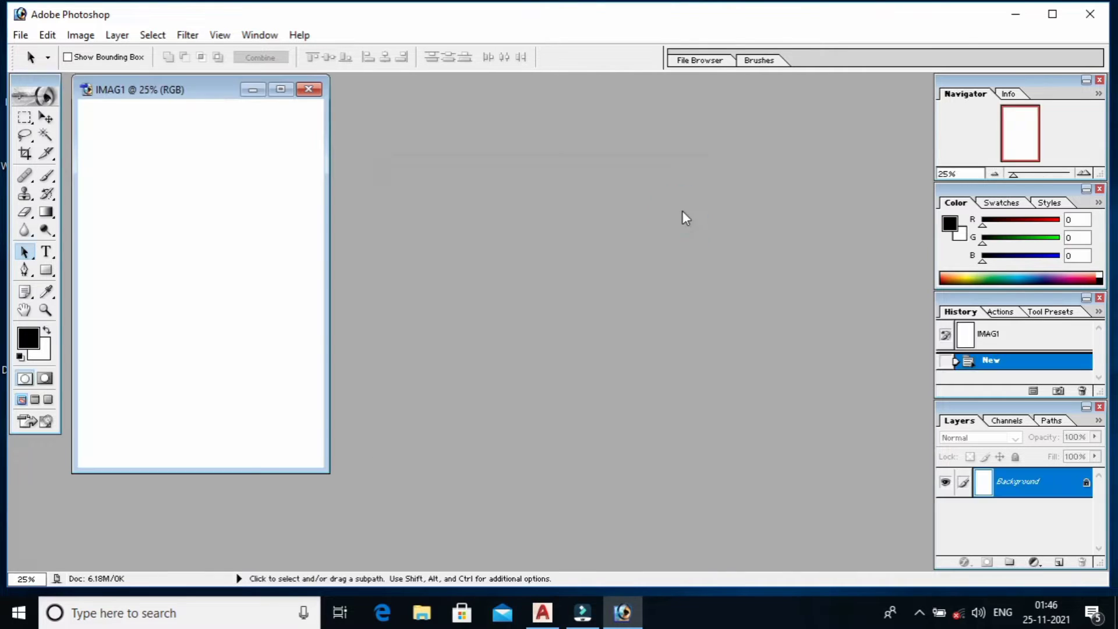
{"action": "left_click_drag", "start_coordinate": [188, 93], "coordinate": [467, 123]}
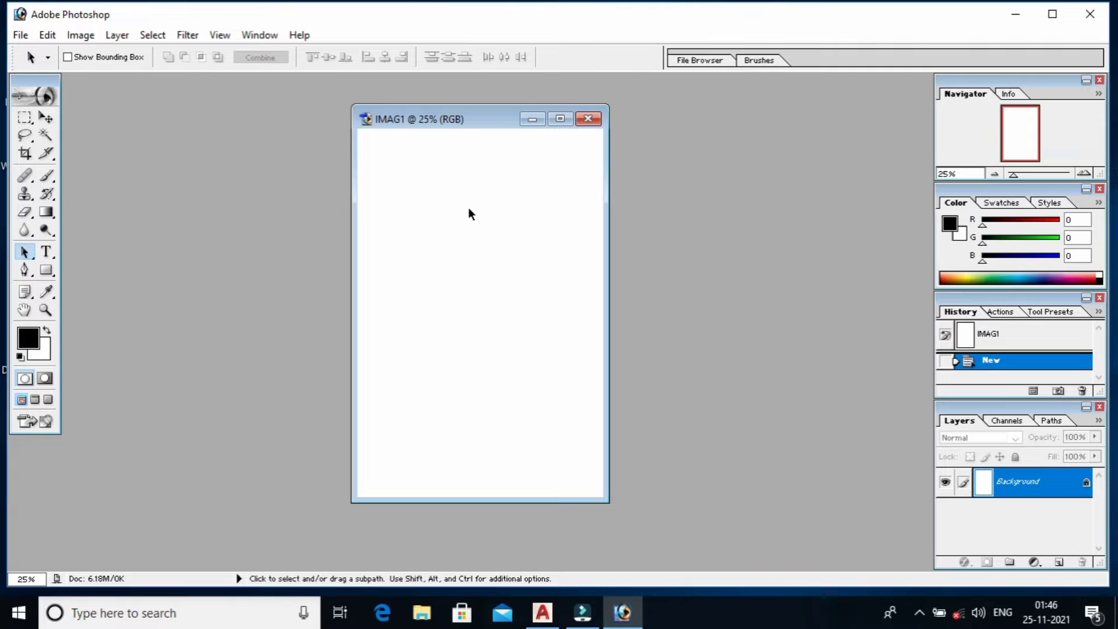
- Start opening an existing file and look for images in the Desktop location and its New folder
{"action": "left_click", "coordinate": [794, 272]}
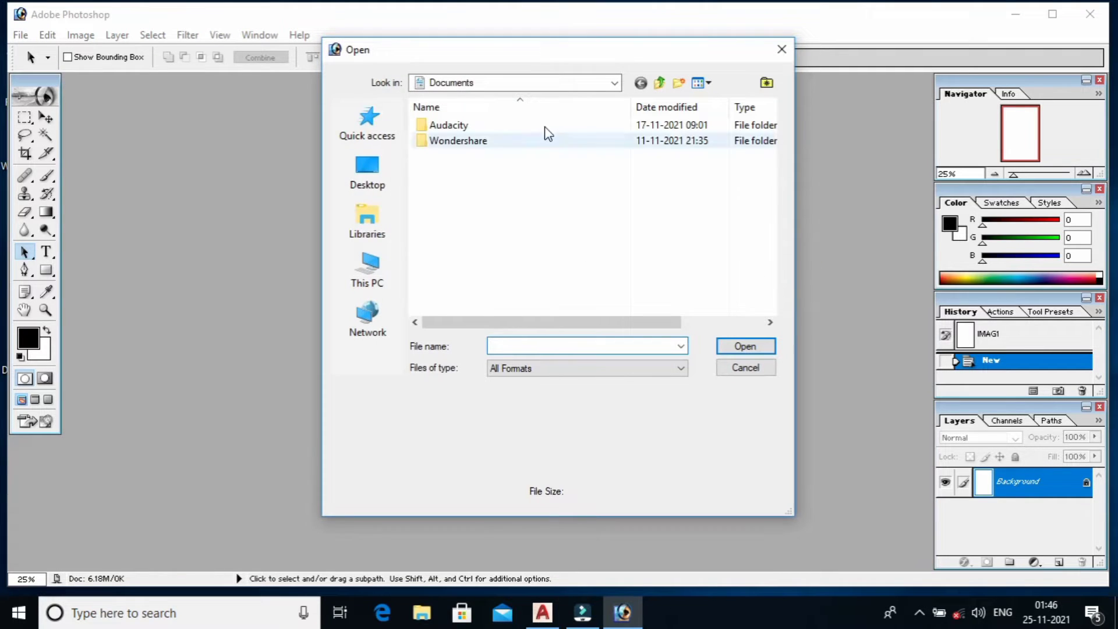
{"action": "left_click", "coordinate": [519, 84]}
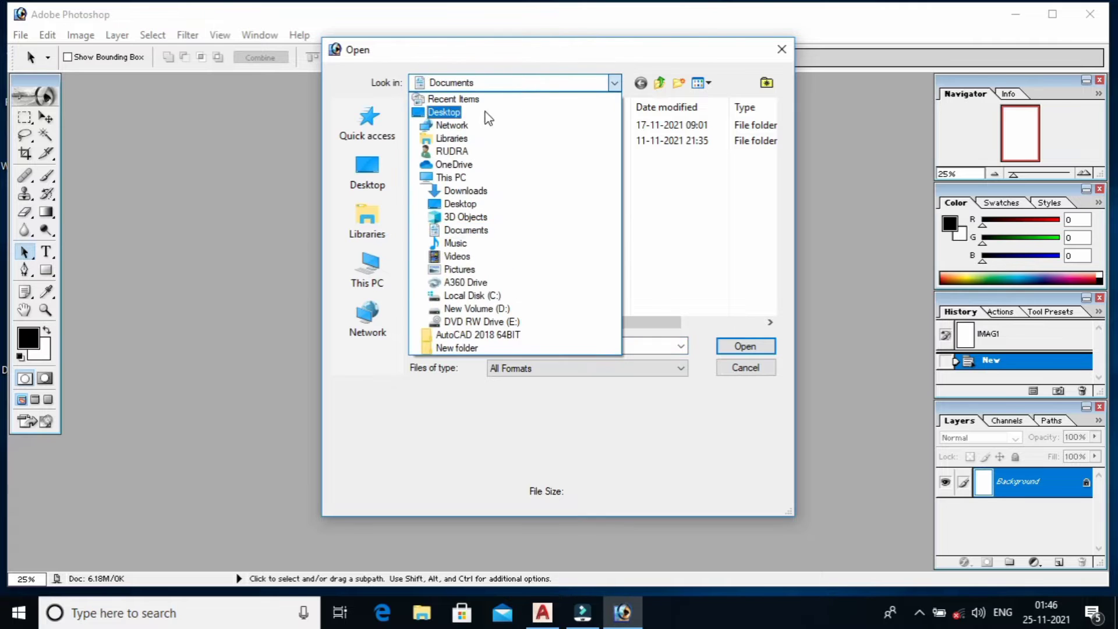
{"action": "left_click", "coordinate": [458, 114]}
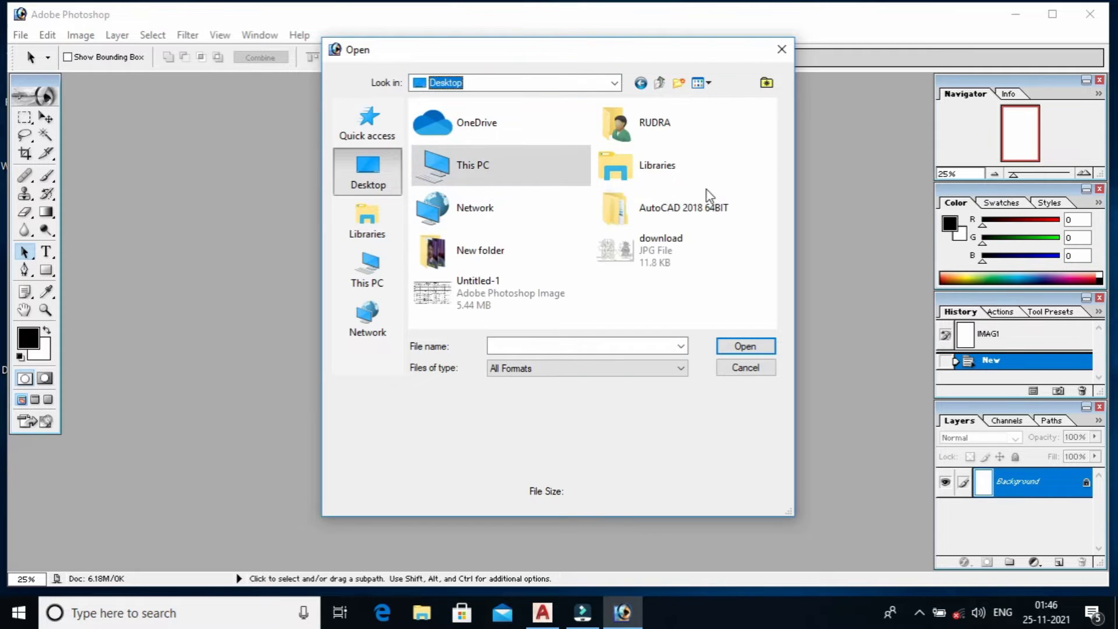
{"action": "double_click", "coordinate": [497, 251]}
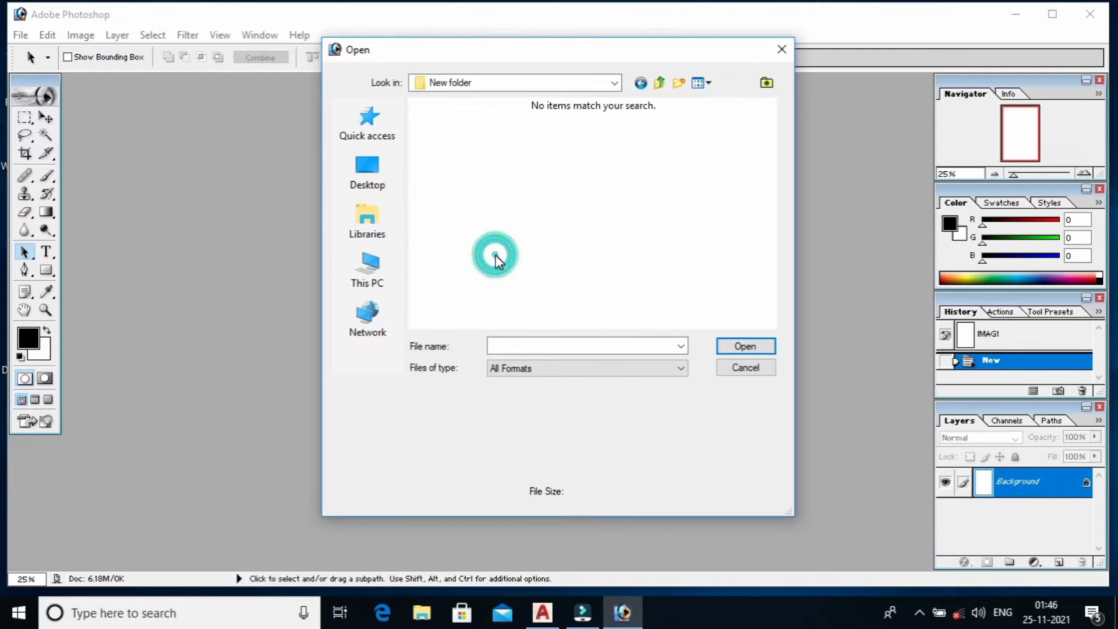
{"action": "left_click", "coordinate": [544, 81]}
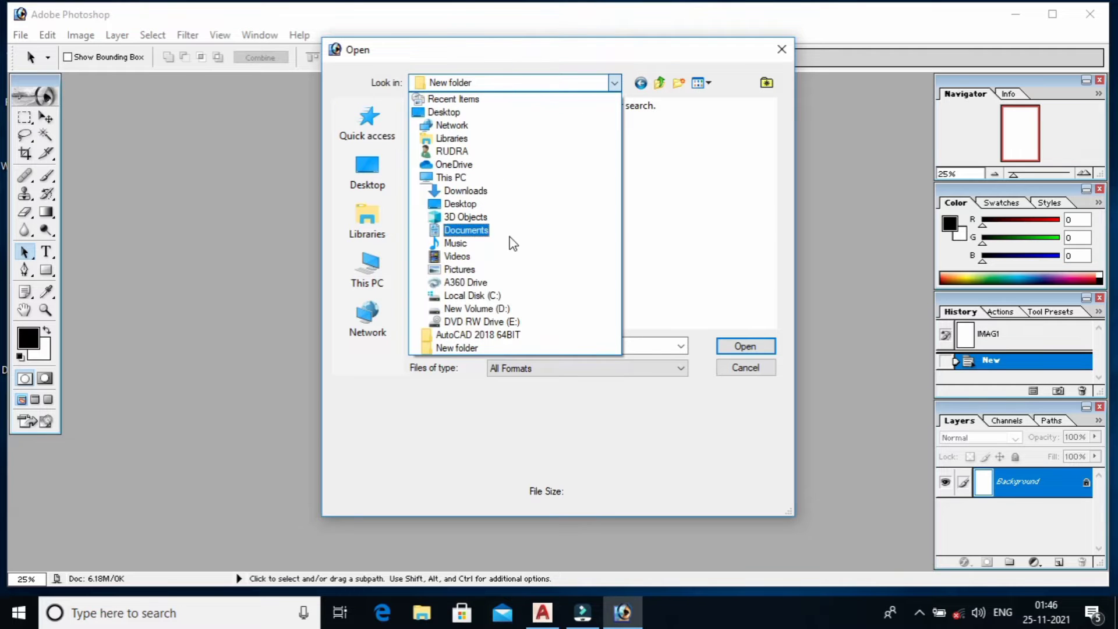
{"action": "left_click", "coordinate": [449, 113]}
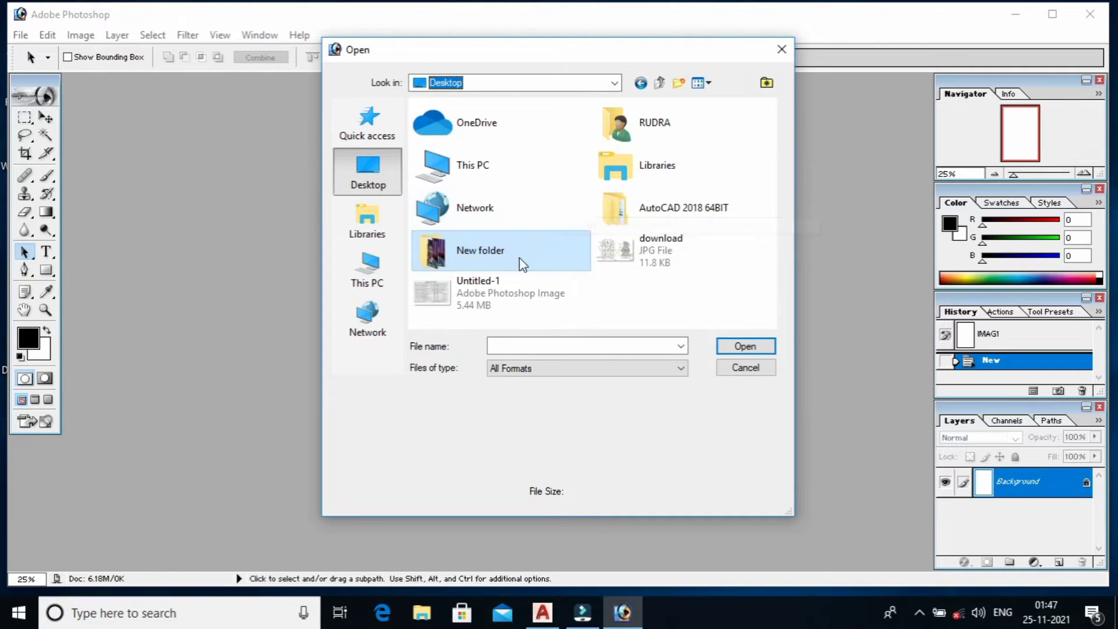
- Browse to New Volume (D:) and display its files as extra large icons
{"action": "left_click", "coordinate": [500, 85]}
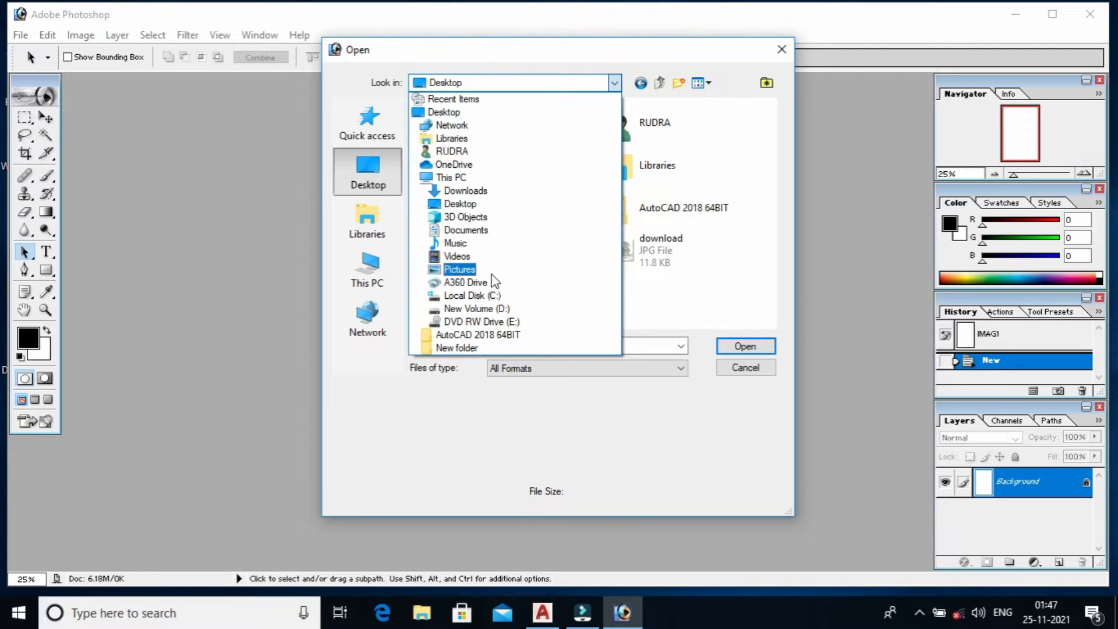
{"action": "left_click", "coordinate": [498, 309]}
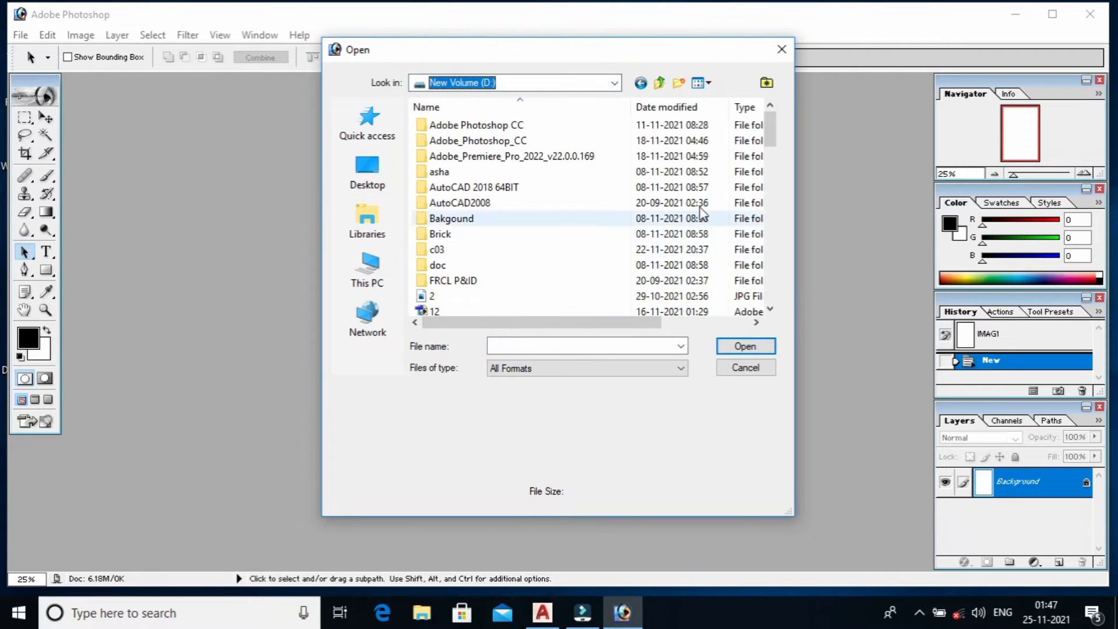
{"action": "left_click_drag", "start_coordinate": [769, 132], "coordinate": [770, 224]}
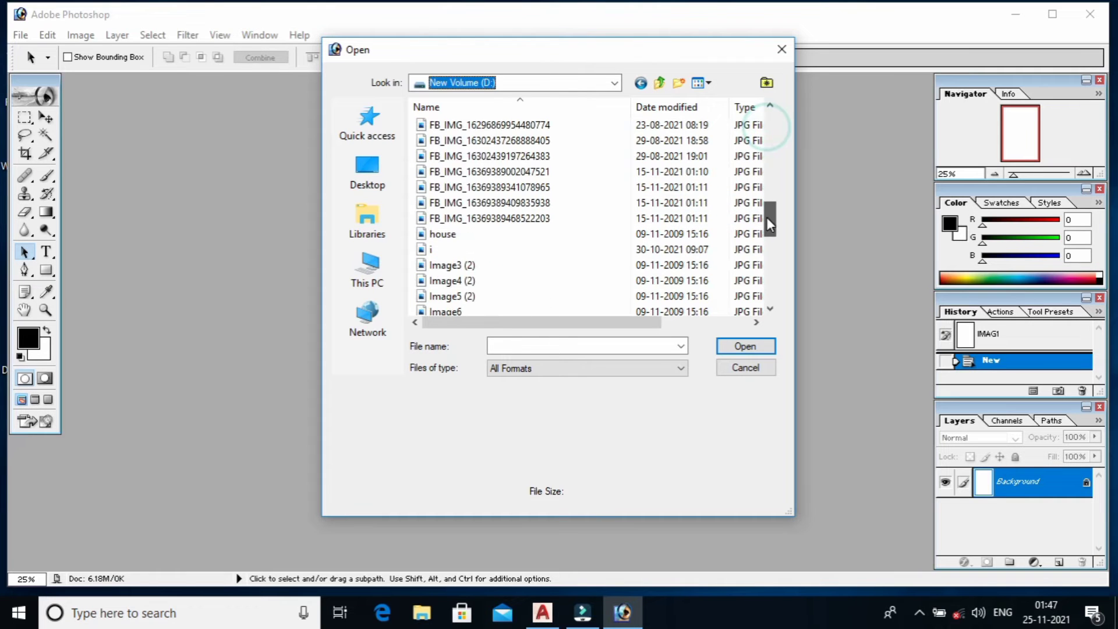
{"action": "left_click", "coordinate": [710, 84]}
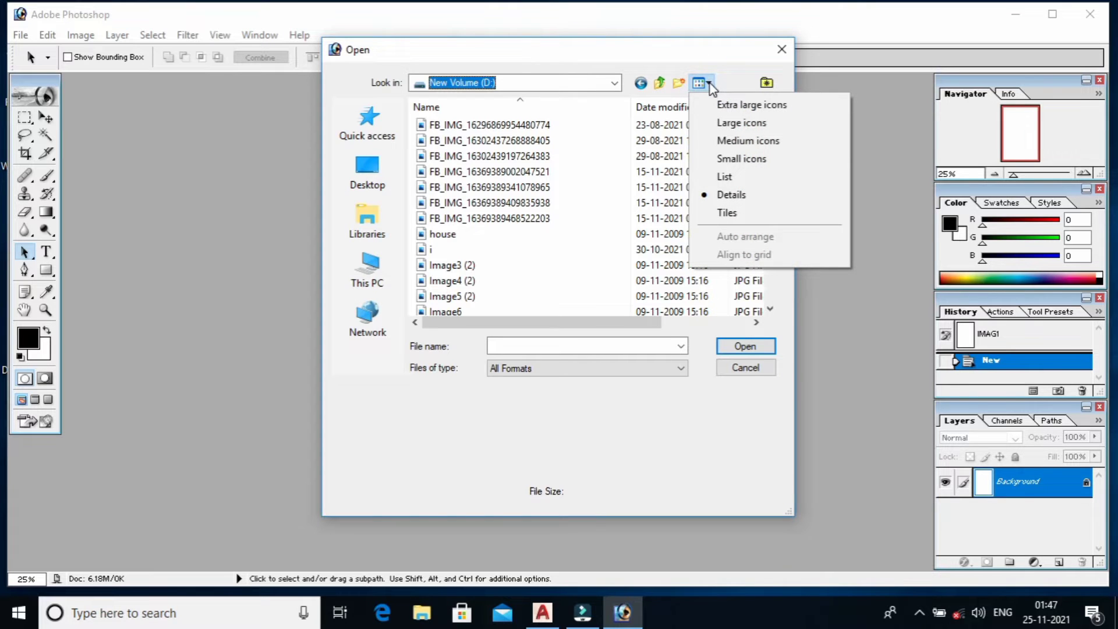
{"action": "left_click", "coordinate": [722, 106]}
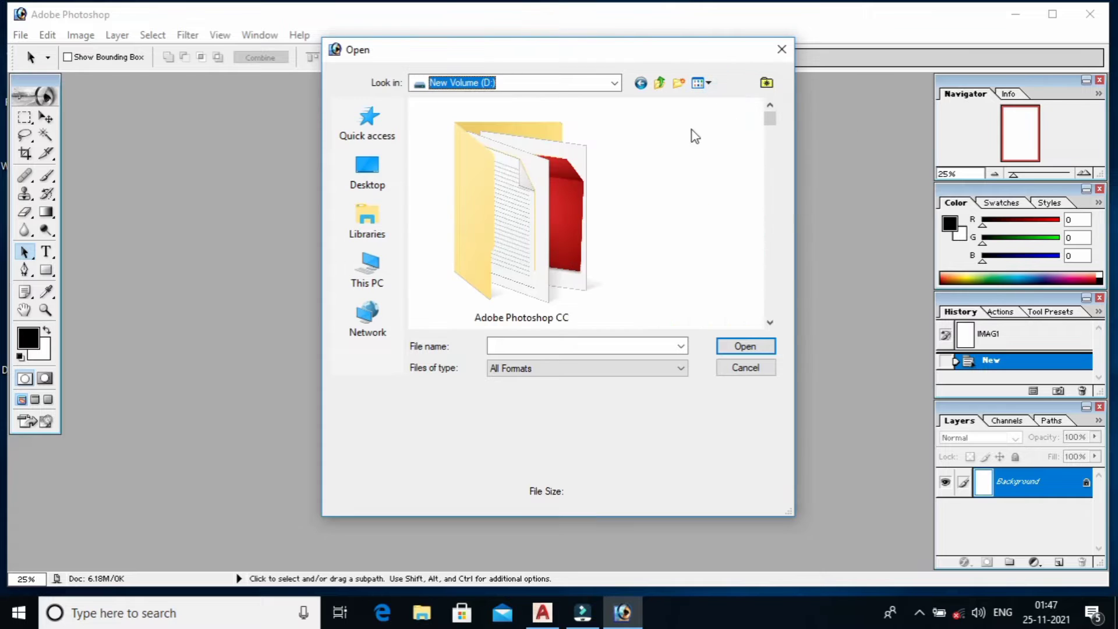
{"action": "left_click_drag", "start_coordinate": [769, 120], "coordinate": [759, 224]}
{"action": "left_click", "coordinate": [594, 227]}
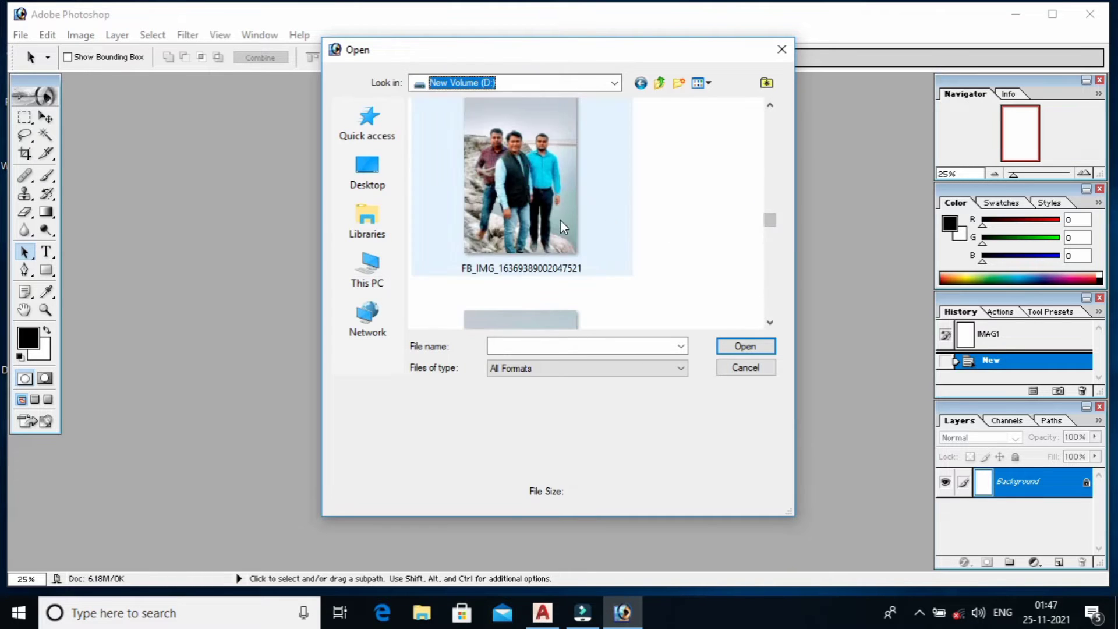
{"action": "double_click", "coordinate": [594, 227]}
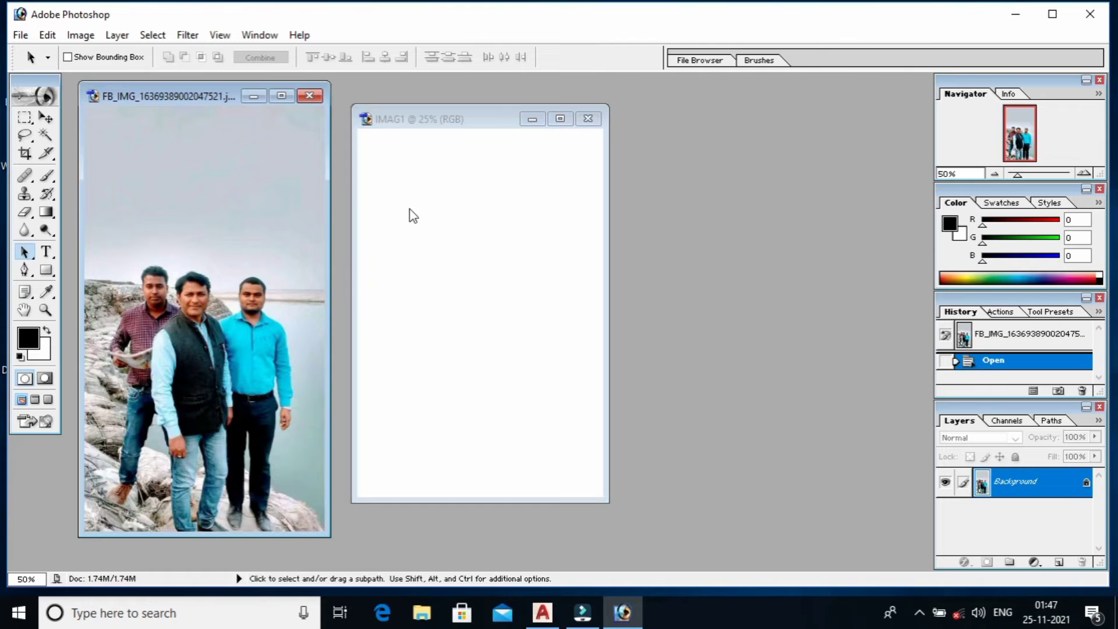
- Arrange the blank IMAG1 document and the opened photo side by side, with the photo on the right
{"action": "left_click_drag", "start_coordinate": [201, 98], "coordinate": [784, 108]}
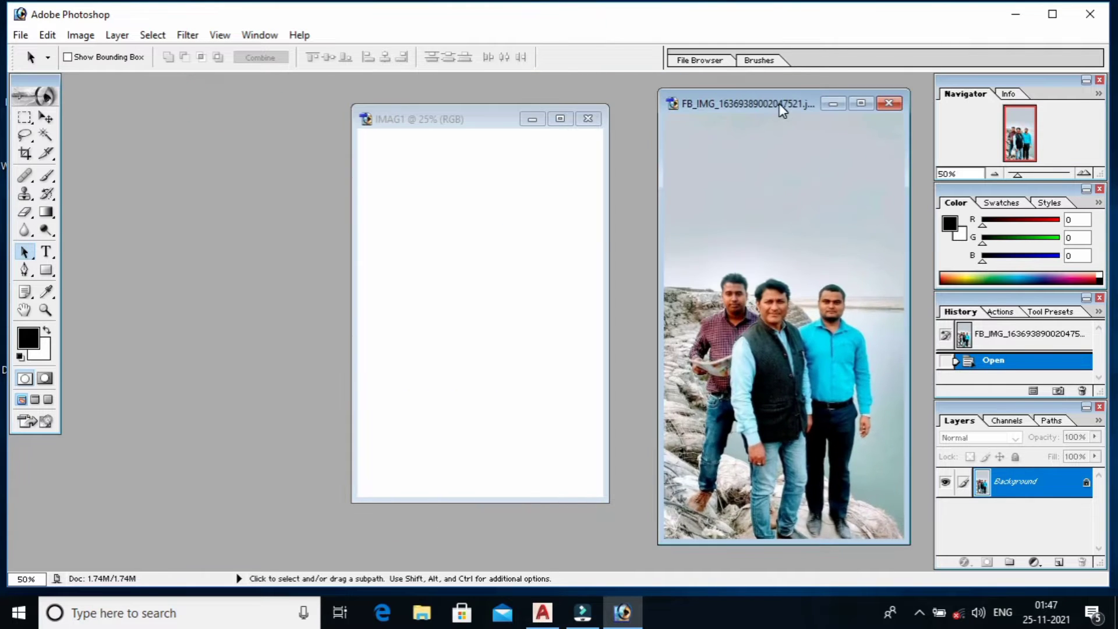
{"action": "left_click", "coordinate": [468, 120]}
{"action": "left_click_drag", "start_coordinate": [446, 125], "coordinate": [265, 138]}
{"action": "left_click", "coordinate": [728, 105]}
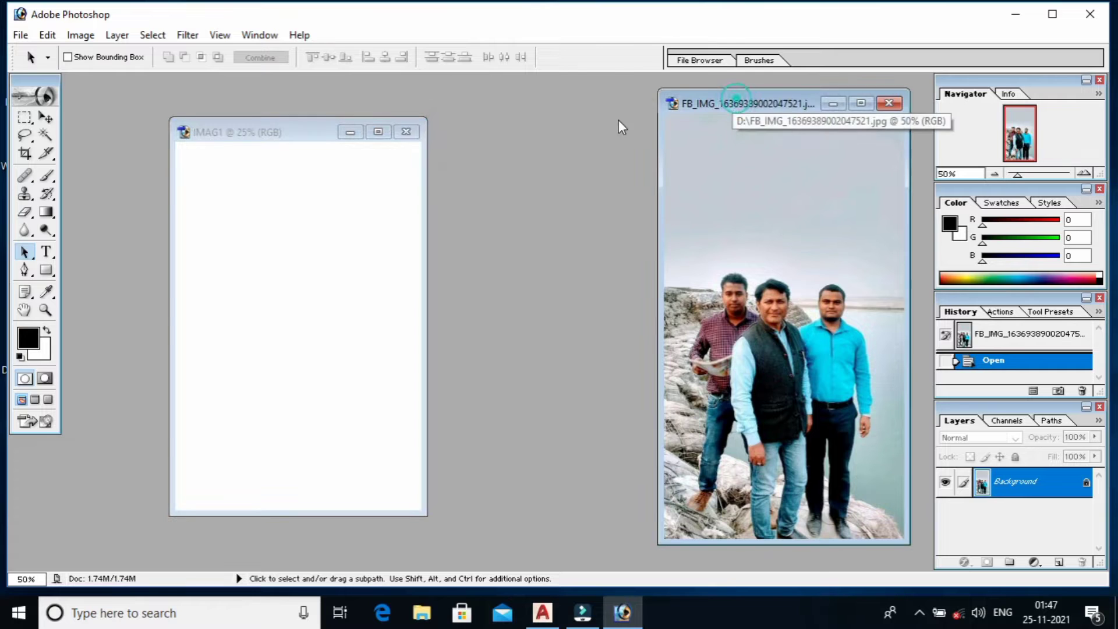
{"action": "left_click_drag", "start_coordinate": [753, 111], "coordinate": [527, 106]}
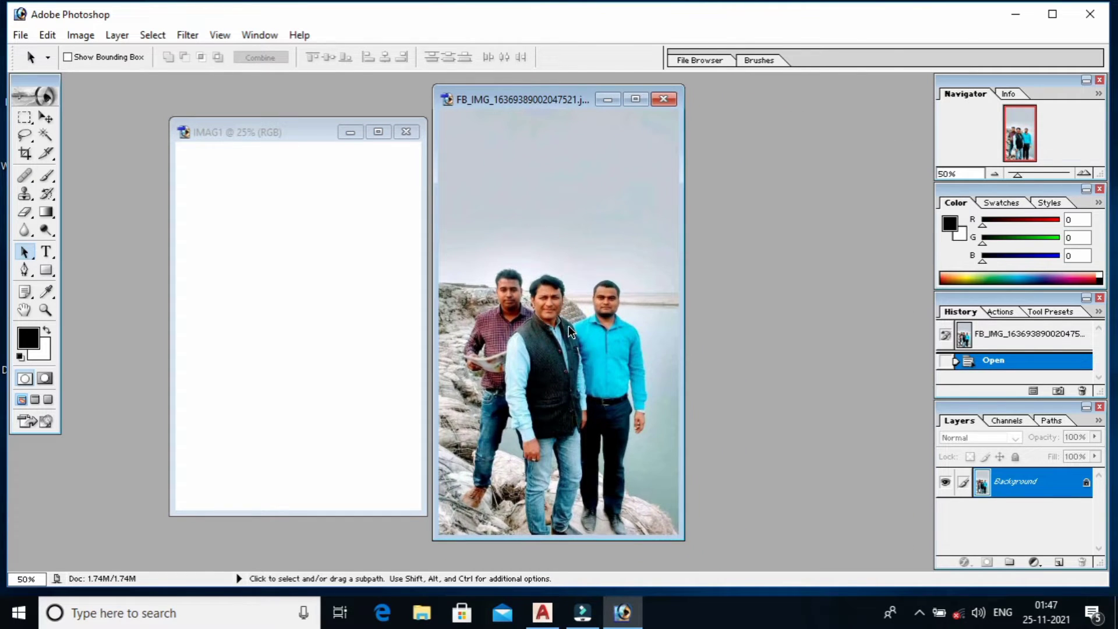
- Show the photo in full screen mode with the menu bar and enlarge it to 100%
{"action": "key", "text": "f"}
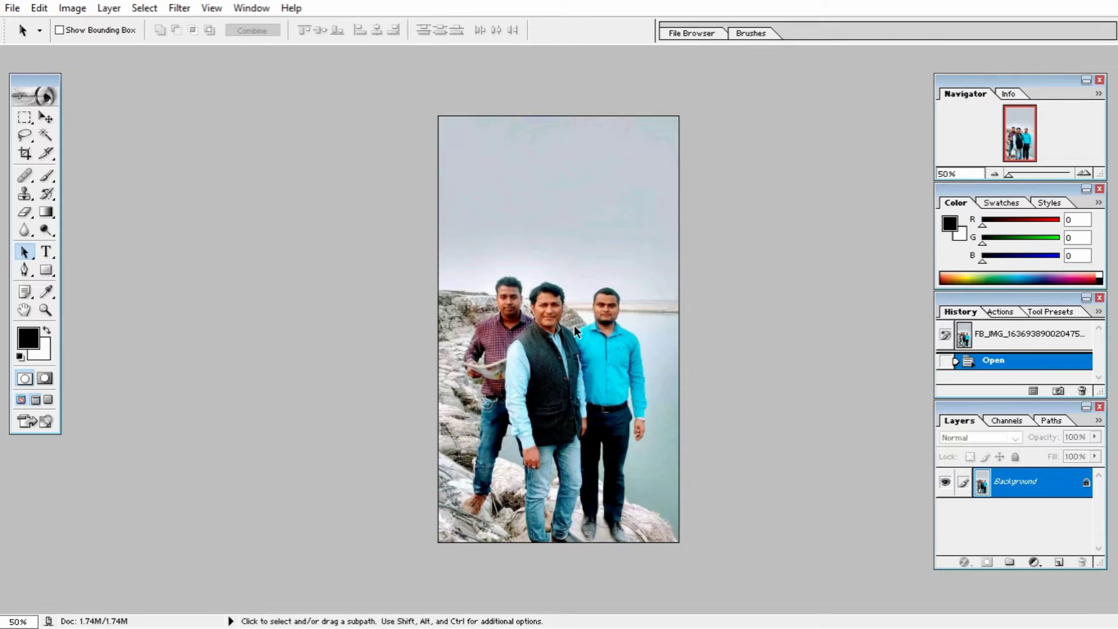
{"action": "key", "text": "shift+a"}
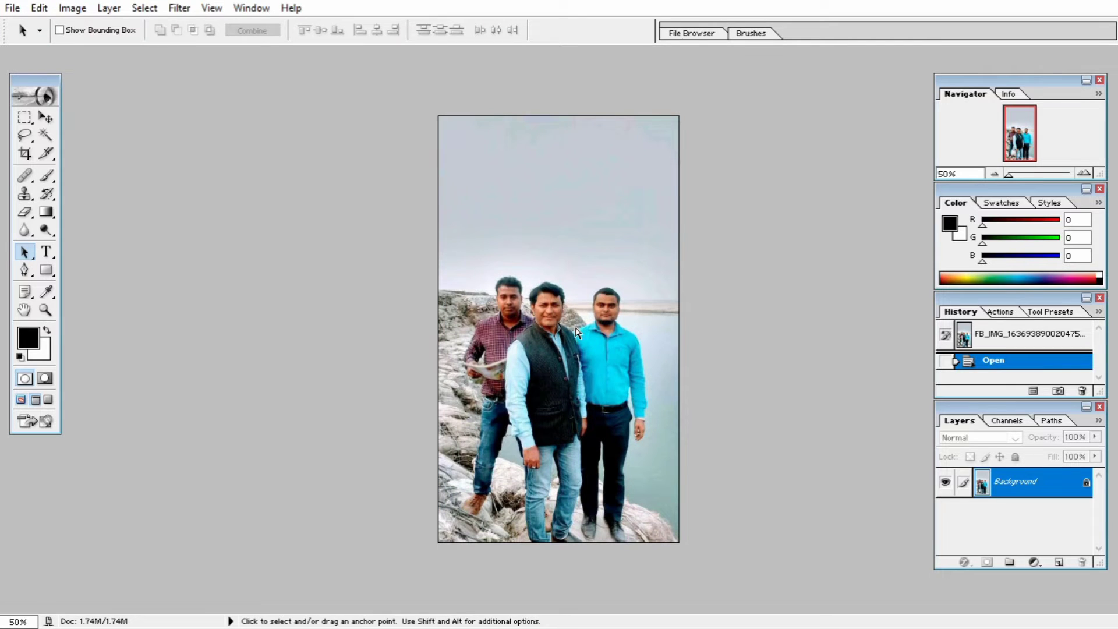
{"action": "left_click", "coordinate": [555, 395], "text": "ctrl"}
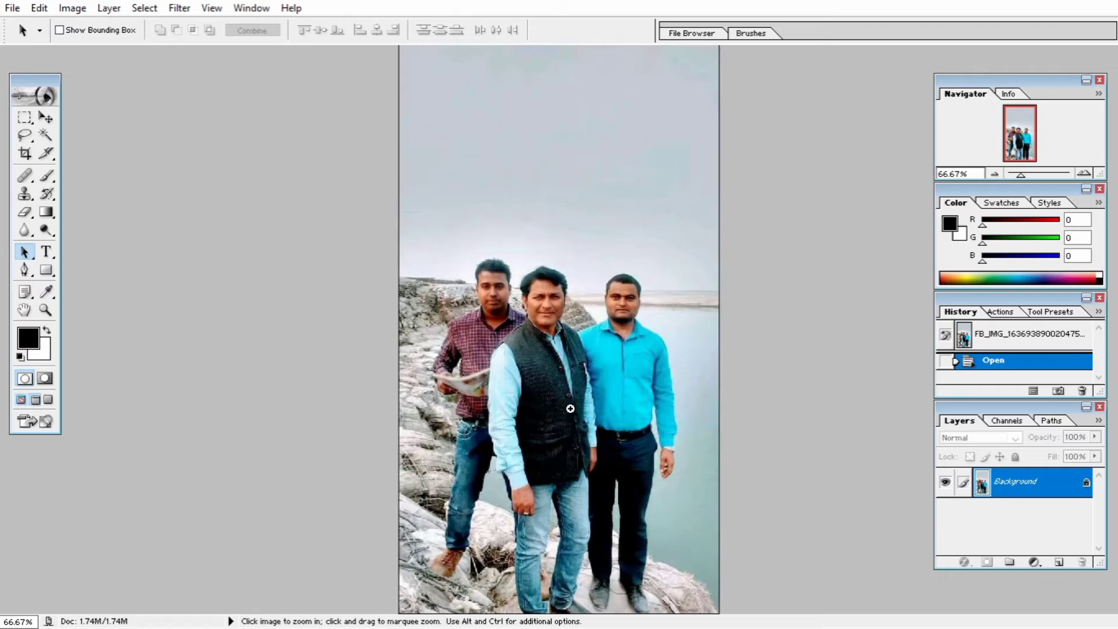
{"action": "left_click", "coordinate": [578, 418], "text": "ctrl"}
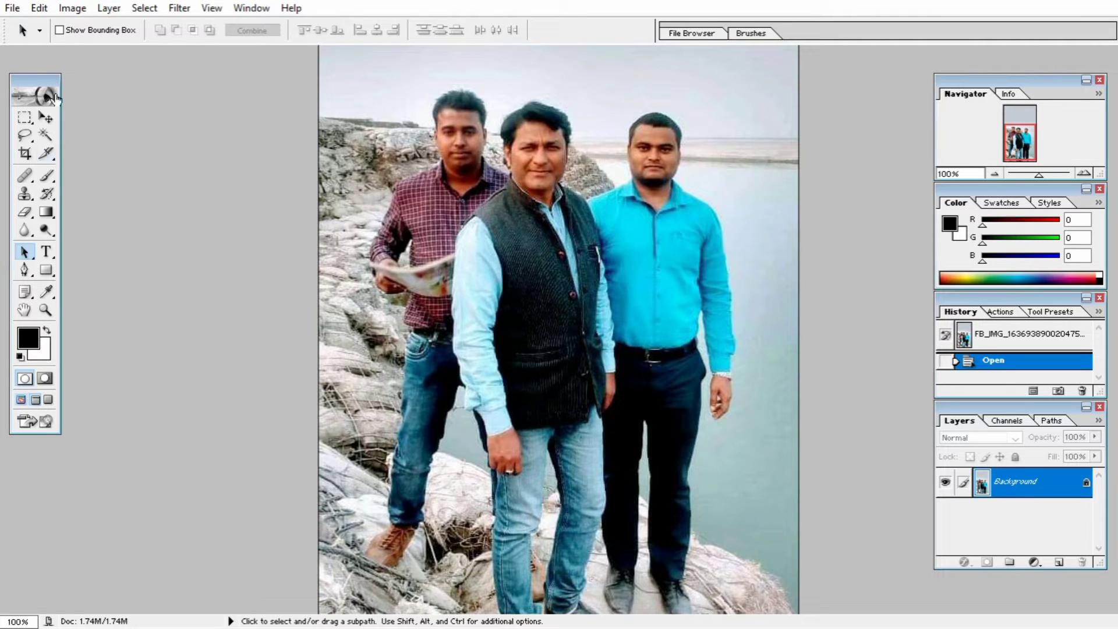
- Look at the Lasso tool variants, then choose the Pen tool and set it to draw paths
{"action": "left_click", "coordinate": [24, 135]}
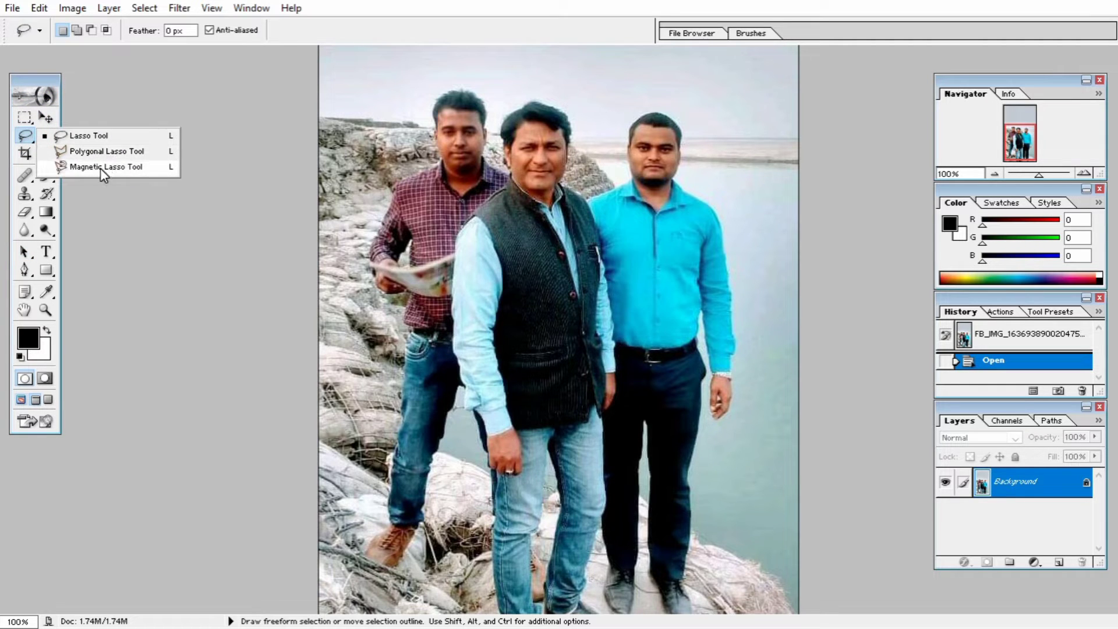
{"action": "left_click", "coordinate": [24, 270]}
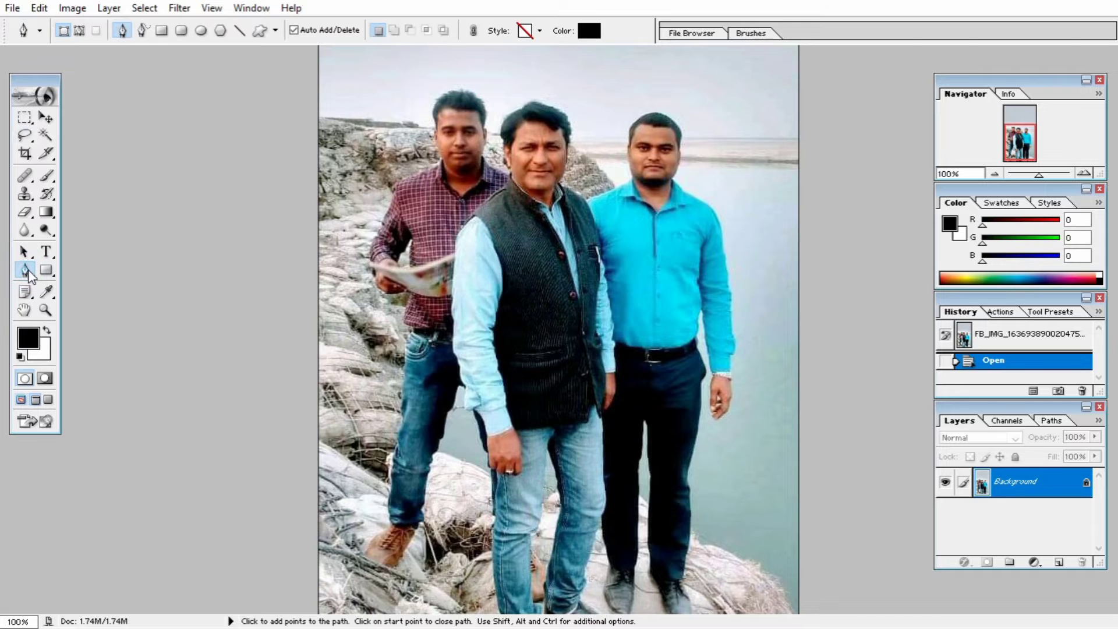
{"action": "left_click", "coordinate": [80, 31]}
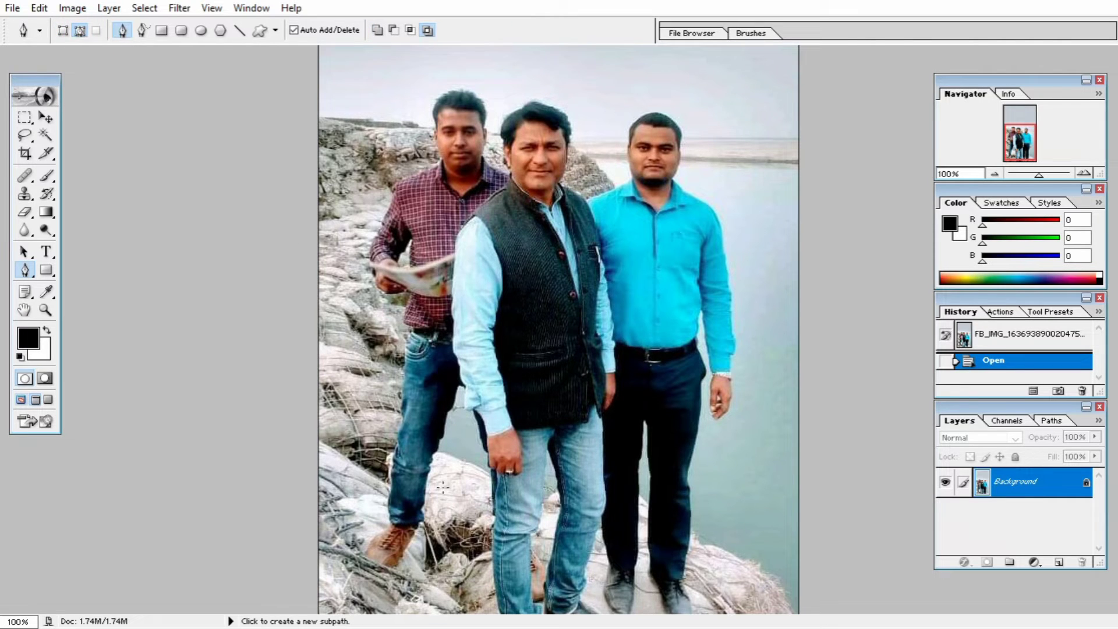
- Start a path around the middle man, tracing the left edge of his jeans and hand up to the cuff
{"action": "left_click", "coordinate": [495, 573]}
{"action": "left_click", "coordinate": [494, 545]}
{"action": "left_click", "coordinate": [496, 510]}
{"action": "left_click", "coordinate": [492, 481]}
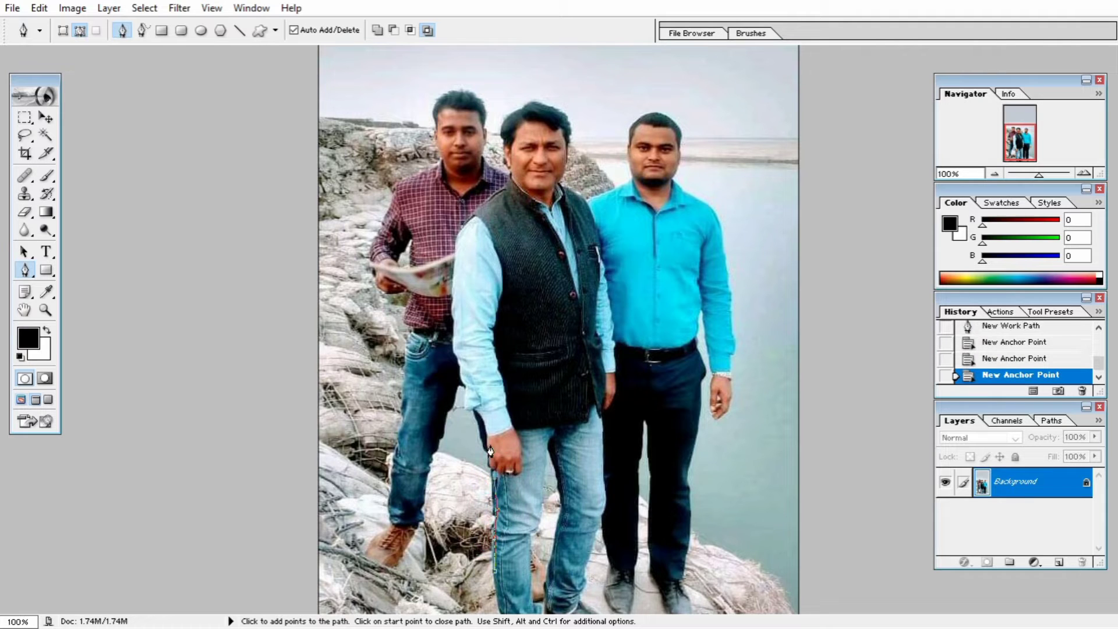
{"action": "left_click", "coordinate": [491, 440]}
{"action": "left_click", "coordinate": [482, 423]}
- Continue the path up the left sleeve and over the vest's shoulder to the middle man's neck
{"action": "left_click", "coordinate": [468, 391]}
{"action": "left_click", "coordinate": [451, 298]}
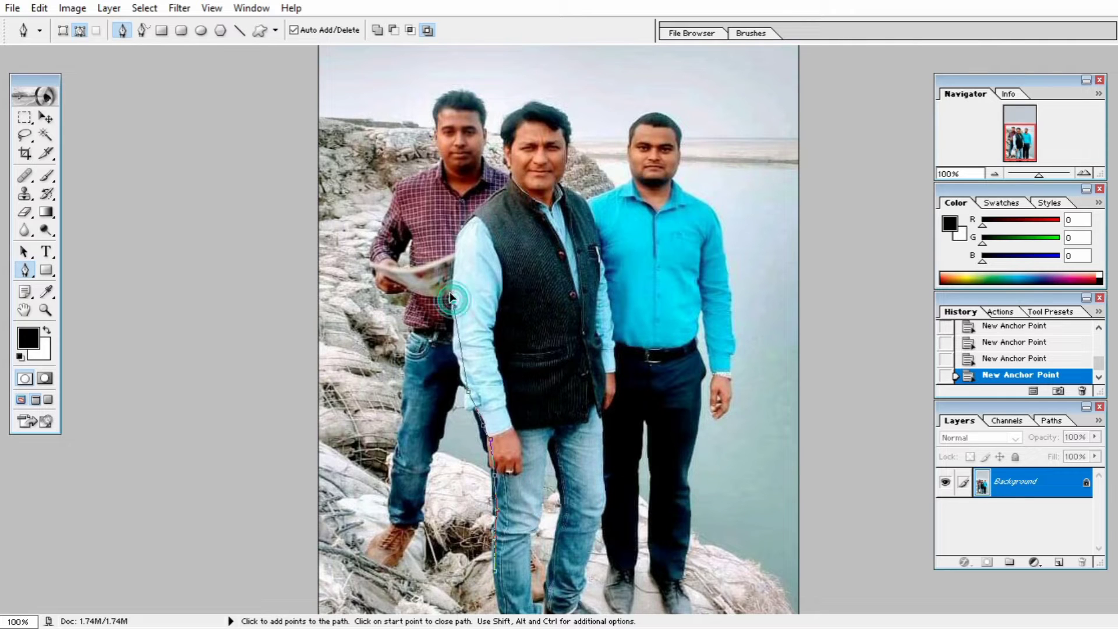
{"action": "left_click", "coordinate": [454, 251]}
{"action": "left_click", "coordinate": [458, 225]}
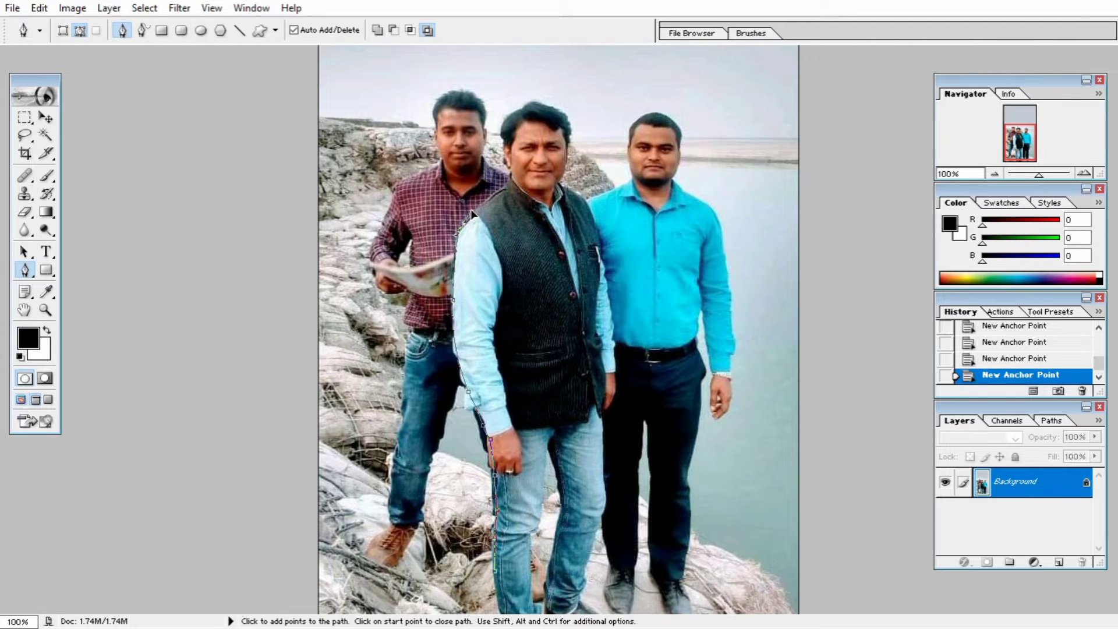
{"action": "left_click", "coordinate": [506, 188]}
{"action": "left_click", "coordinate": [509, 177]}
- Trace the path closely from the neck up around the left ear to the side of the middle man's hair
{"action": "key", "text": "ctrl+space"}
{"action": "left_click_drag", "start_coordinate": [509, 109], "coordinate": [627, 227]}
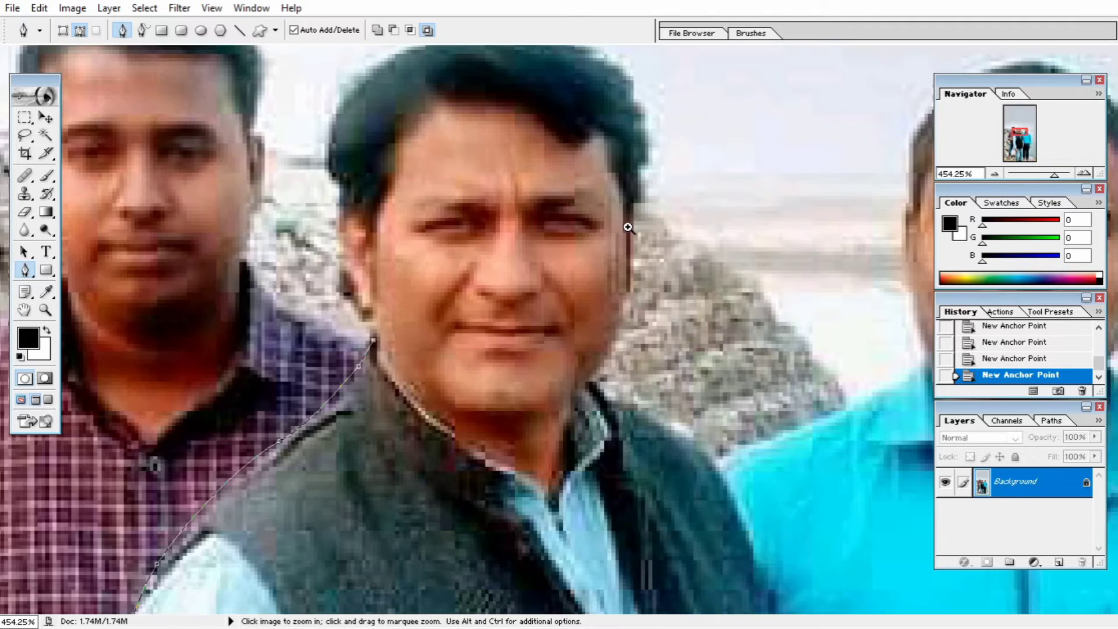
{"action": "left_click", "coordinate": [373, 320]}
{"action": "left_click", "coordinate": [353, 297]}
{"action": "left_click", "coordinate": [345, 263]}
{"action": "left_click", "coordinate": [344, 251]}
{"action": "left_click", "coordinate": [343, 219]}
{"action": "left_click", "coordinate": [344, 180]}
{"action": "left_click", "coordinate": [324, 134]}
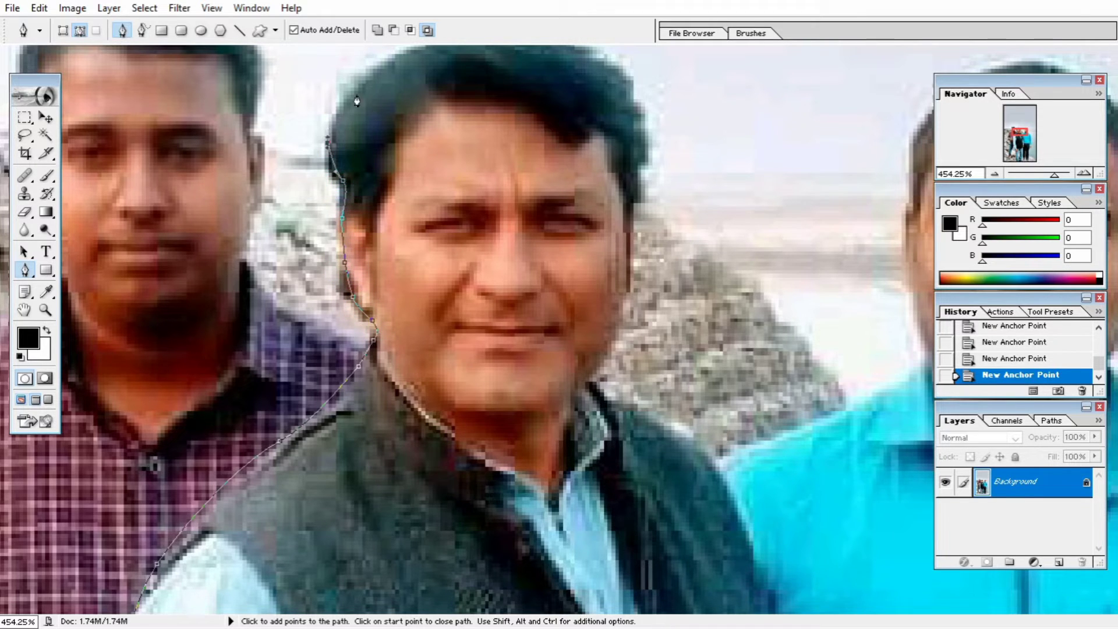
- Continue the path over the top of the middle man's hair and down to its right side
{"action": "left_click_drag", "start_coordinate": [363, 79], "coordinate": [411, 129]}
{"action": "left_click", "coordinate": [406, 125]}
{"action": "left_click", "coordinate": [423, 119]}
{"action": "left_click_drag", "start_coordinate": [460, 96], "coordinate": [469, 93]}
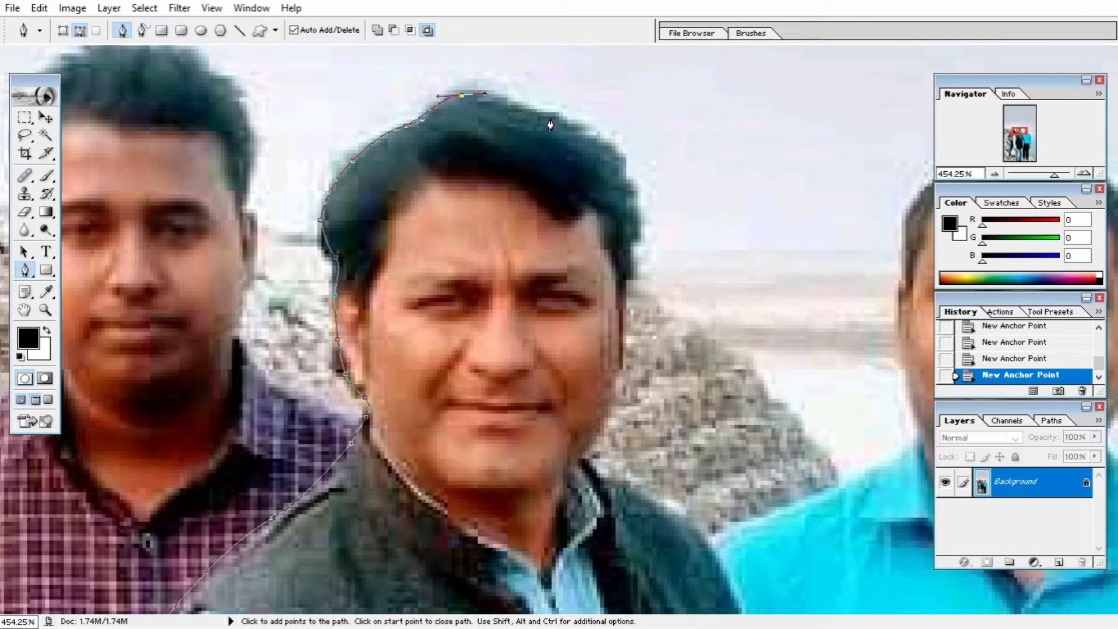
{"action": "left_click_drag", "start_coordinate": [560, 116], "coordinate": [595, 139]}
{"action": "left_click_drag", "start_coordinate": [629, 197], "coordinate": [631, 200]}
{"action": "left_click", "coordinate": [637, 247]}
- Trace the right side of the middle man's face down past the collar onto the vest's shoulder
{"action": "left_click_drag", "start_coordinate": [627, 291], "coordinate": [623, 326]}
{"action": "left_click", "coordinate": [622, 367]}
{"action": "left_click_drag", "start_coordinate": [610, 402], "coordinate": [621, 485]}
{"action": "key", "text": "space"}
{"action": "left_click_drag", "start_coordinate": [669, 521], "coordinate": [515, 179]}
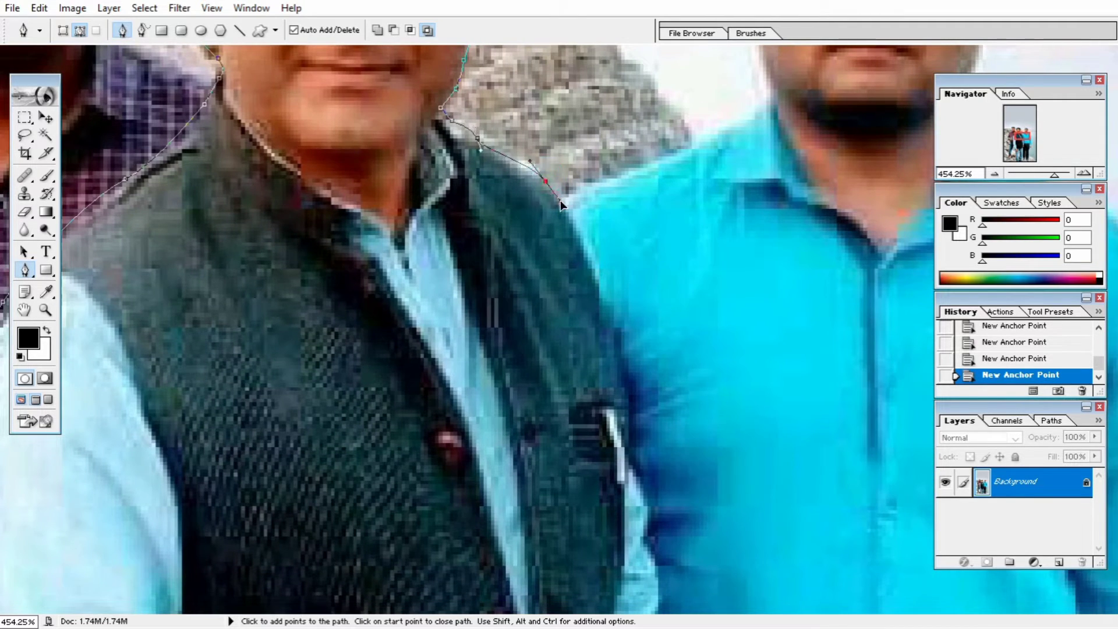
- Continue the path from the right shoulder down the outer edge of the vest and upper sleeve
{"action": "left_click", "coordinate": [627, 369]}
{"action": "left_click_drag", "start_coordinate": [629, 438], "coordinate": [597, 305]}
{"action": "left_click", "coordinate": [613, 329]}
{"action": "left_click", "coordinate": [627, 401]}
{"action": "left_click", "coordinate": [633, 477]}
{"action": "left_click", "coordinate": [630, 532]}
- Trace the lower right sleeve and cuff, continuing around the outside of the hand to the fingertips
{"action": "left_click_drag", "start_coordinate": [629, 529], "coordinate": [610, 370]}
{"action": "left_click", "coordinate": [605, 384]}
{"action": "left_click", "coordinate": [605, 462]}
{"action": "left_click", "coordinate": [606, 497]}
{"action": "left_click", "coordinate": [596, 531]}
{"action": "left_click", "coordinate": [579, 563]}
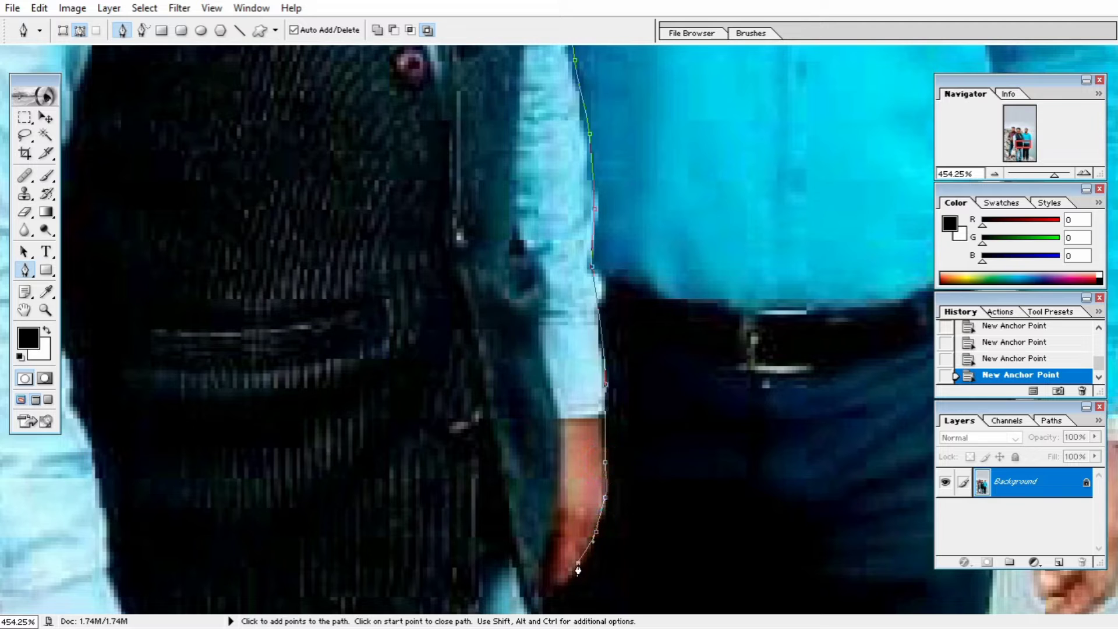
{"action": "left_click", "coordinate": [546, 603]}
- Extend the path from the fingertips down the outer right edge of the jeans to below the knee
{"action": "left_click_drag", "start_coordinate": [562, 456], "coordinate": [554, 107]}
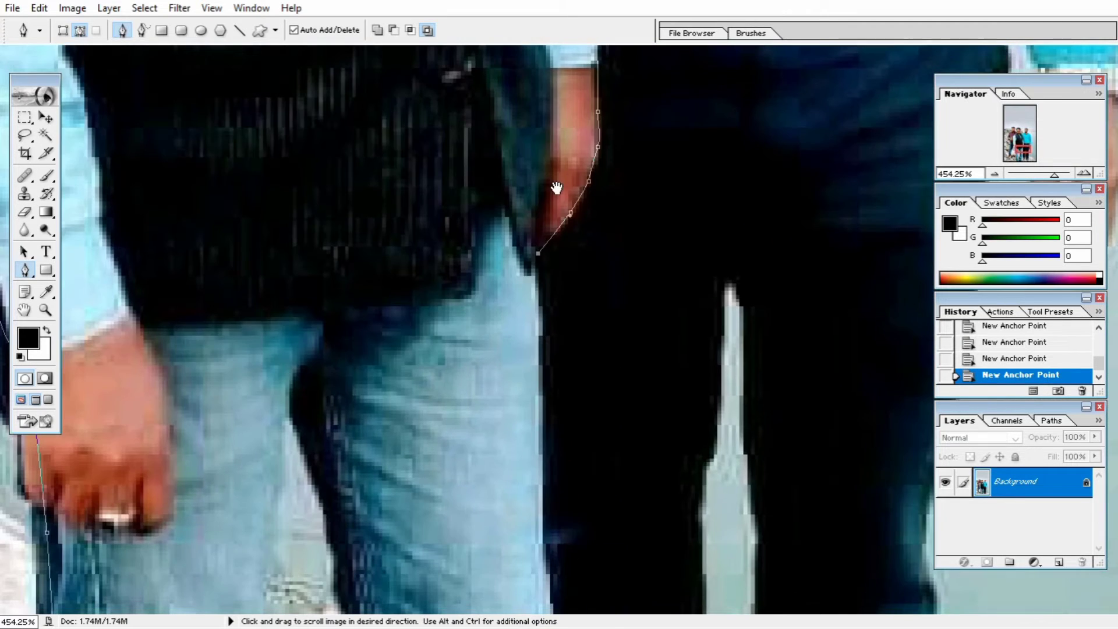
{"action": "left_click", "coordinate": [541, 350]}
{"action": "left_click", "coordinate": [539, 392]}
{"action": "left_click", "coordinate": [545, 492]}
{"action": "left_click_drag", "start_coordinate": [533, 562], "coordinate": [507, 269]}
{"action": "left_click", "coordinate": [527, 360]}
{"action": "left_click", "coordinate": [506, 456]}
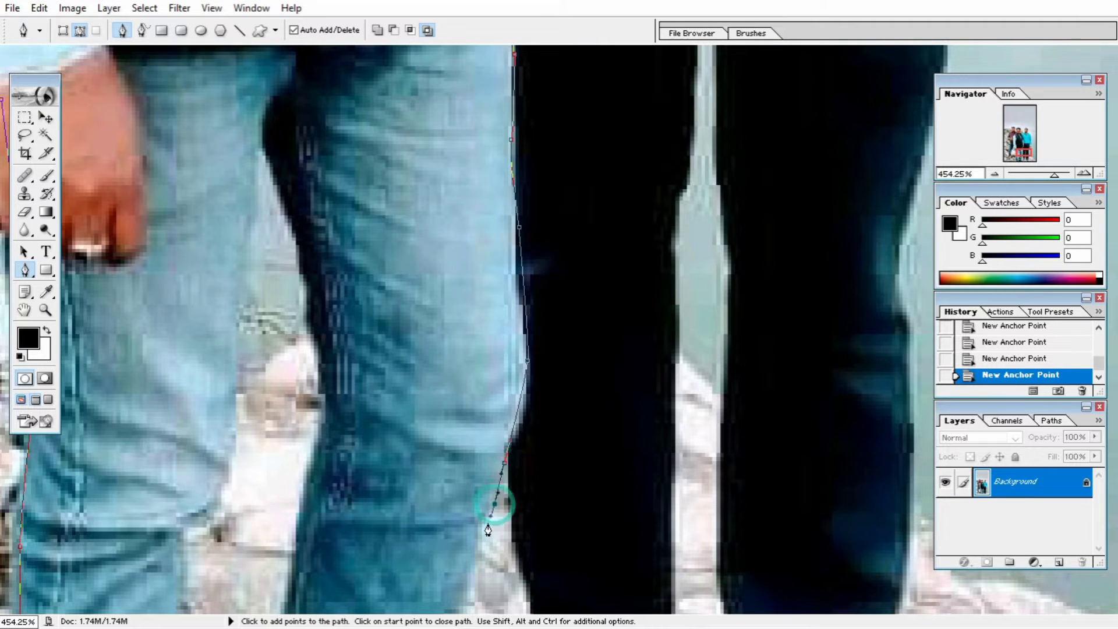
- Trace the outer edge of the right lower leg down past the hem to the top of the shoe
{"action": "left_click_drag", "start_coordinate": [494, 511], "coordinate": [475, 247]}
{"action": "left_click", "coordinate": [465, 306]}
{"action": "left_click", "coordinate": [448, 369]}
{"action": "left_click", "coordinate": [440, 418]}
{"action": "left_click", "coordinate": [431, 464]}
{"action": "left_click", "coordinate": [416, 500]}
{"action": "left_click_drag", "start_coordinate": [424, 521], "coordinate": [511, 554]}
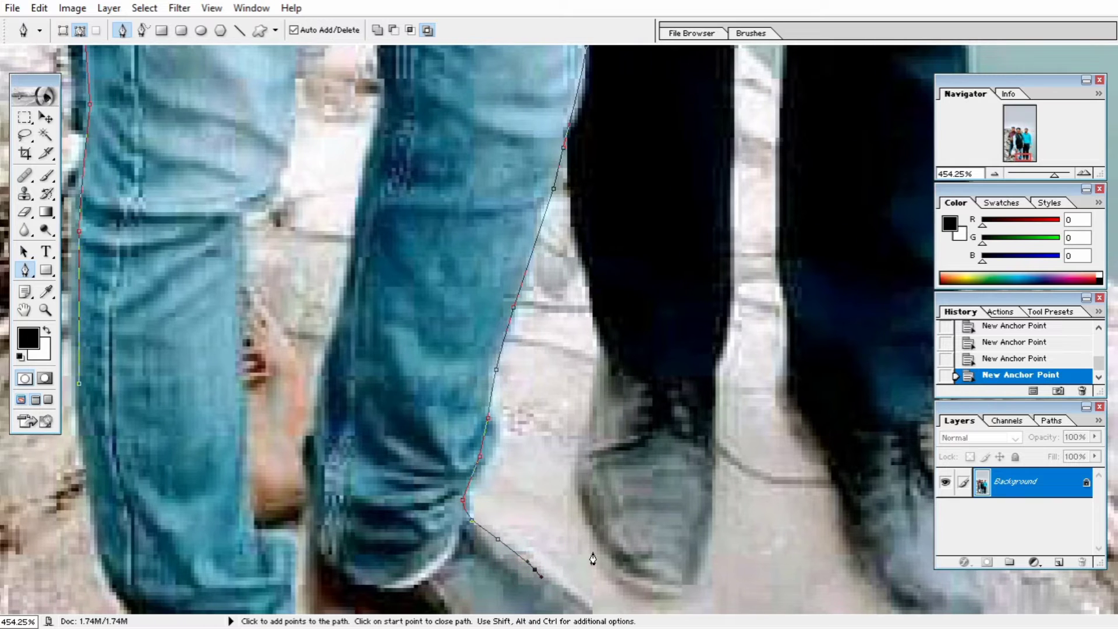
- Carry the path around the right shoe and back up the inner edge of the same jeans leg
{"action": "left_click", "coordinate": [588, 610]}
{"action": "left_click", "coordinate": [349, 602]}
{"action": "left_click", "coordinate": [312, 569]}
{"action": "left_click_drag", "start_coordinate": [307, 446], "coordinate": [319, 410]}
{"action": "left_click", "coordinate": [328, 371]}
{"action": "left_click", "coordinate": [357, 247]}
{"action": "left_click_drag", "start_coordinate": [371, 173], "coordinate": [450, 417]}
- Continue the path up over the crotch and down the inner edge of the left jeans leg to just above the hem
{"action": "left_click", "coordinate": [390, 89]}
{"action": "left_click_drag", "start_coordinate": [426, 303], "coordinate": [430, 288]}
{"action": "left_click", "coordinate": [410, 227]}
{"action": "left_click", "coordinate": [384, 169]}
{"action": "left_click_drag", "start_coordinate": [371, 220], "coordinate": [371, 237]}
{"action": "left_click_drag", "start_coordinate": [363, 319], "coordinate": [364, 339]}
{"action": "left_click_drag", "start_coordinate": [353, 434], "coordinate": [317, 384]}
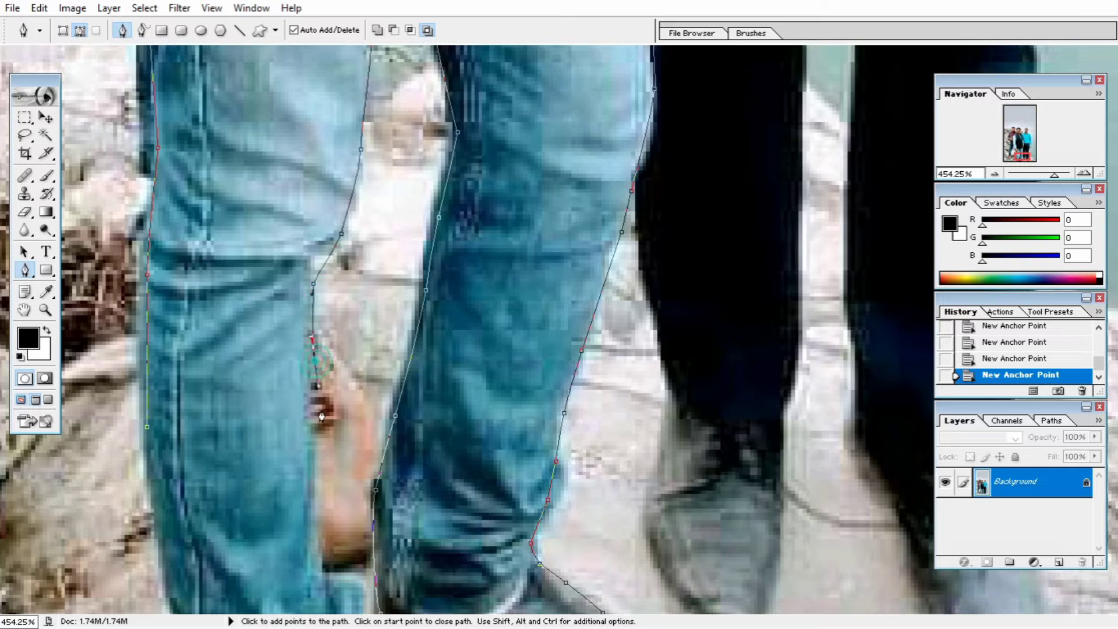
{"action": "left_click_drag", "start_coordinate": [316, 530], "coordinate": [297, 492]}
{"action": "left_click", "coordinate": [315, 548]}
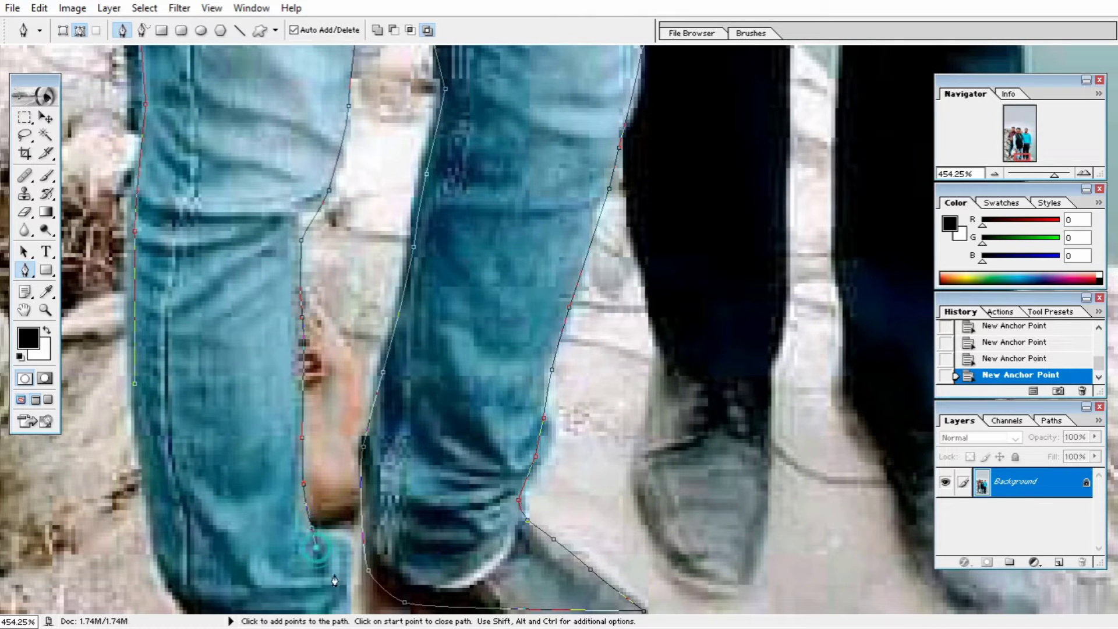
- Trace around the left leg's hem and up its outer edge, closing the path at its starting anchor
{"action": "left_click_drag", "start_coordinate": [338, 584], "coordinate": [339, 594]}
{"action": "left_click", "coordinate": [180, 601]}
{"action": "left_click", "coordinate": [152, 543]}
{"action": "left_click", "coordinate": [147, 522]}
{"action": "left_click", "coordinate": [142, 498]}
{"action": "left_click", "coordinate": [138, 353]}
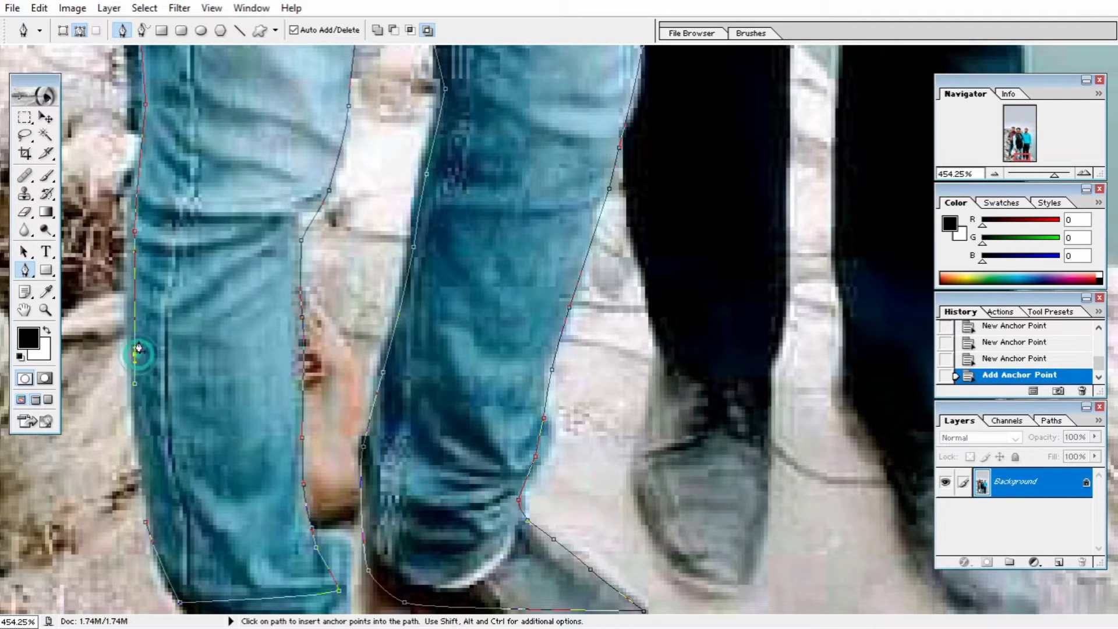
{"action": "left_click", "coordinate": [136, 384]}
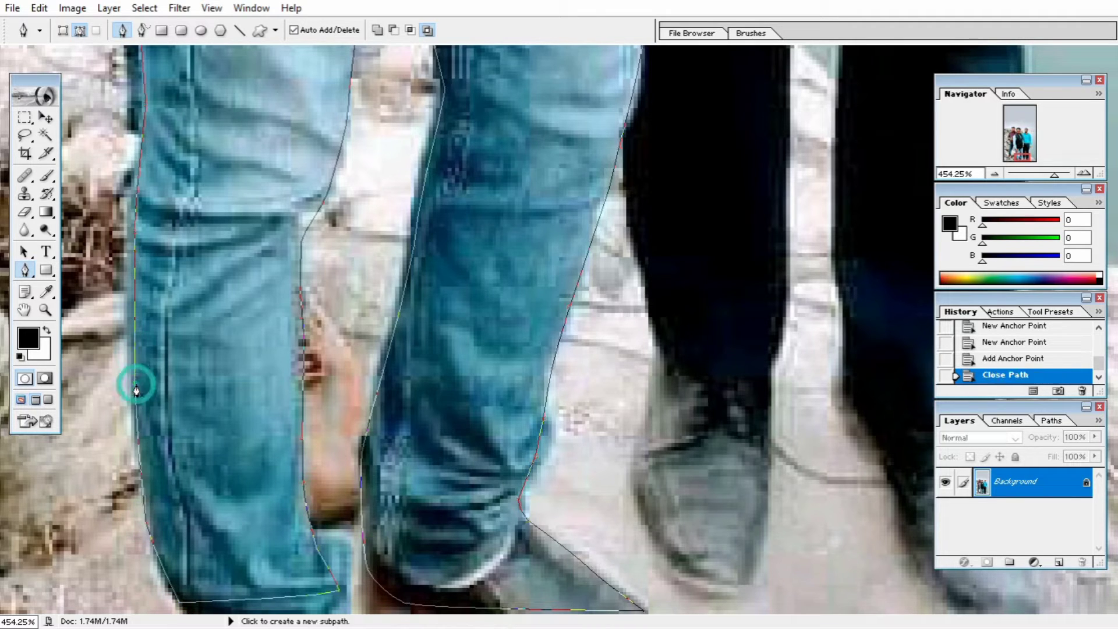
- Convert the closed path into a new anti-aliased selection with a feather radius of 0 pixels
{"action": "right_click", "coordinate": [187, 341]}
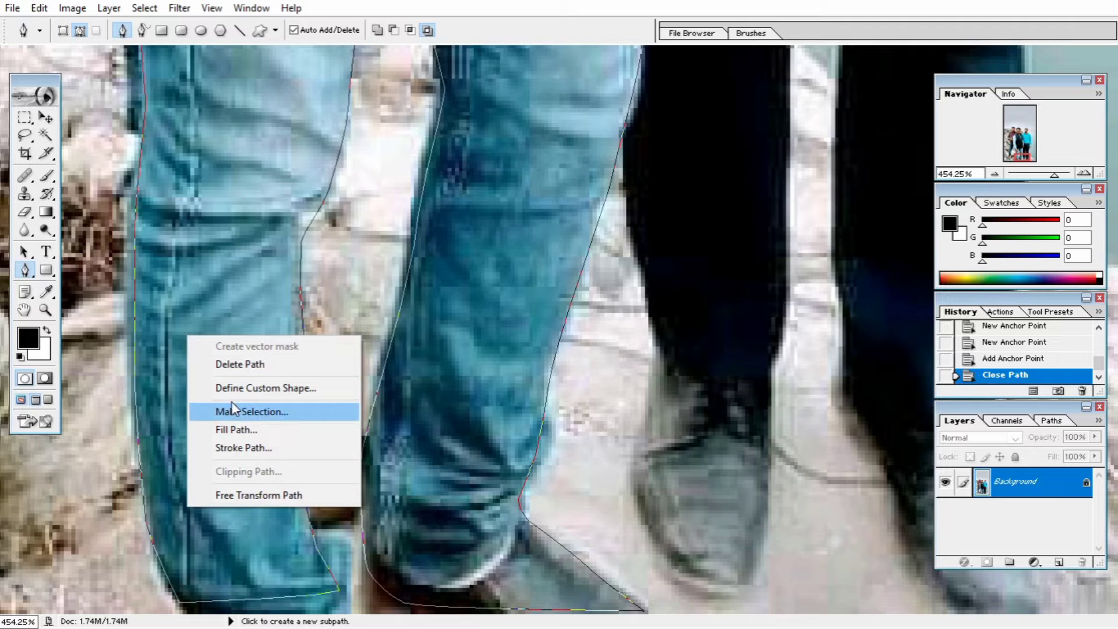
{"action": "left_click", "coordinate": [242, 415]}
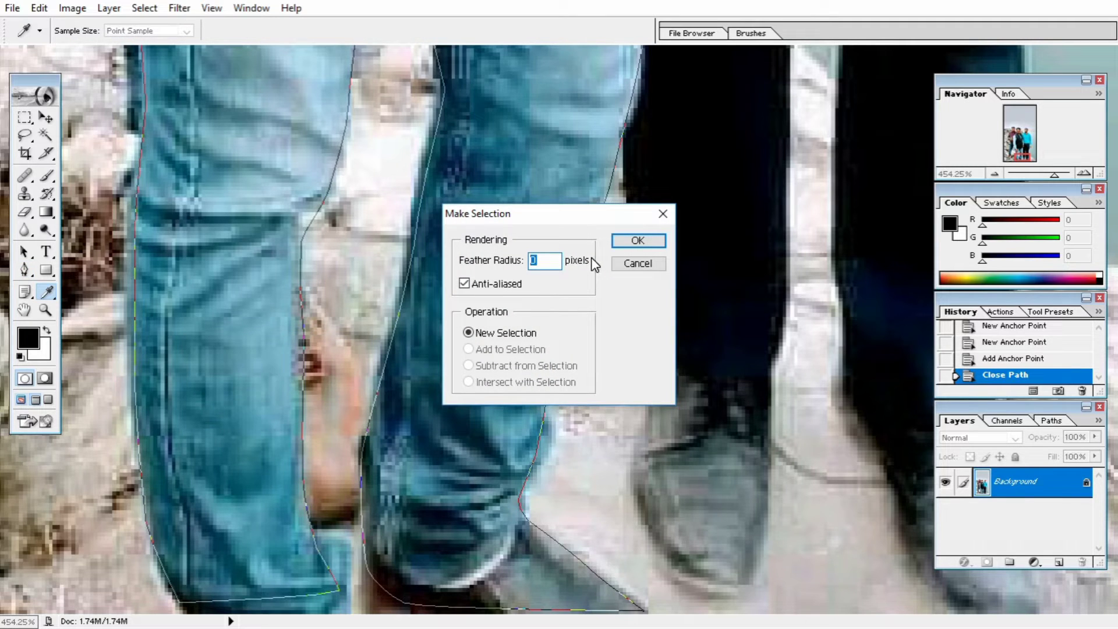
{"action": "left_click", "coordinate": [635, 242]}
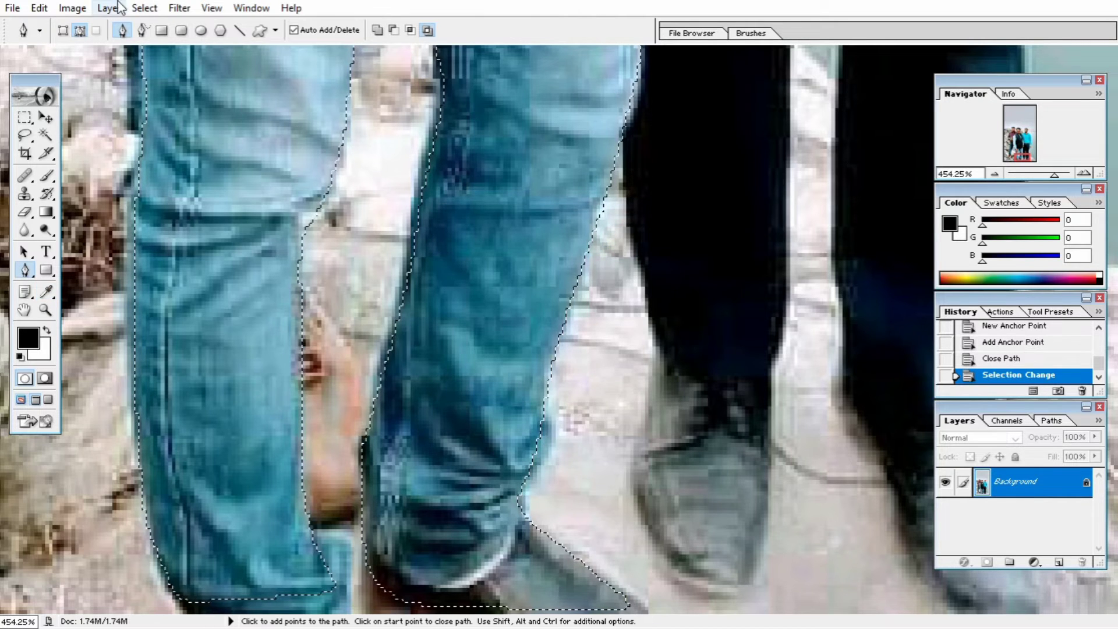
- Copy the selected man to a new layer and hide the Background layer
{"action": "left_click", "coordinate": [64, 30]}
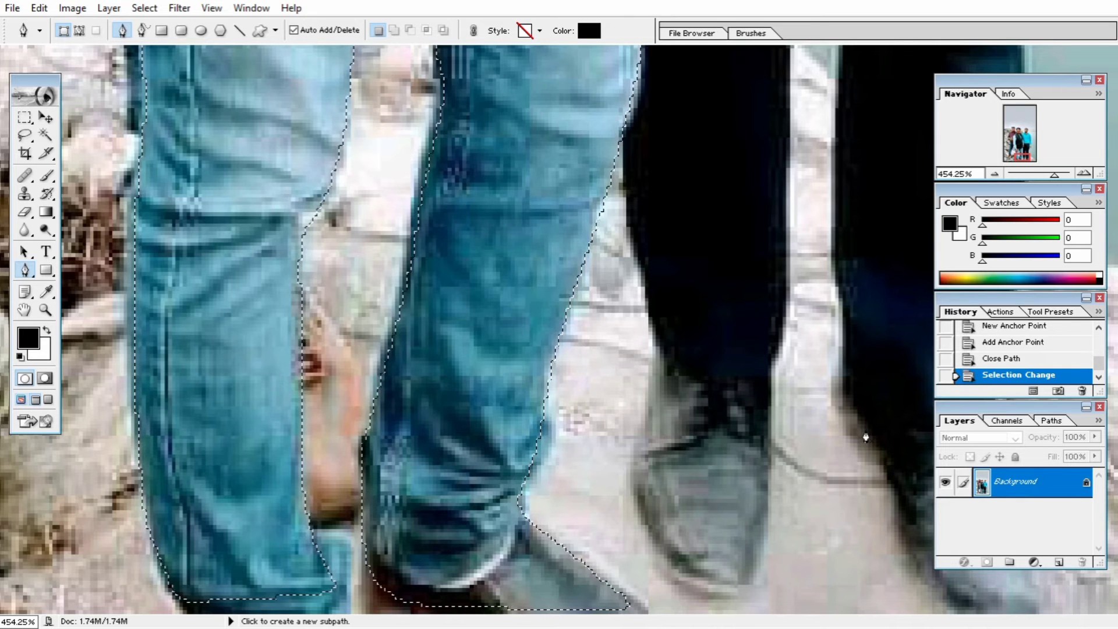
{"action": "key", "text": "ctrl"}
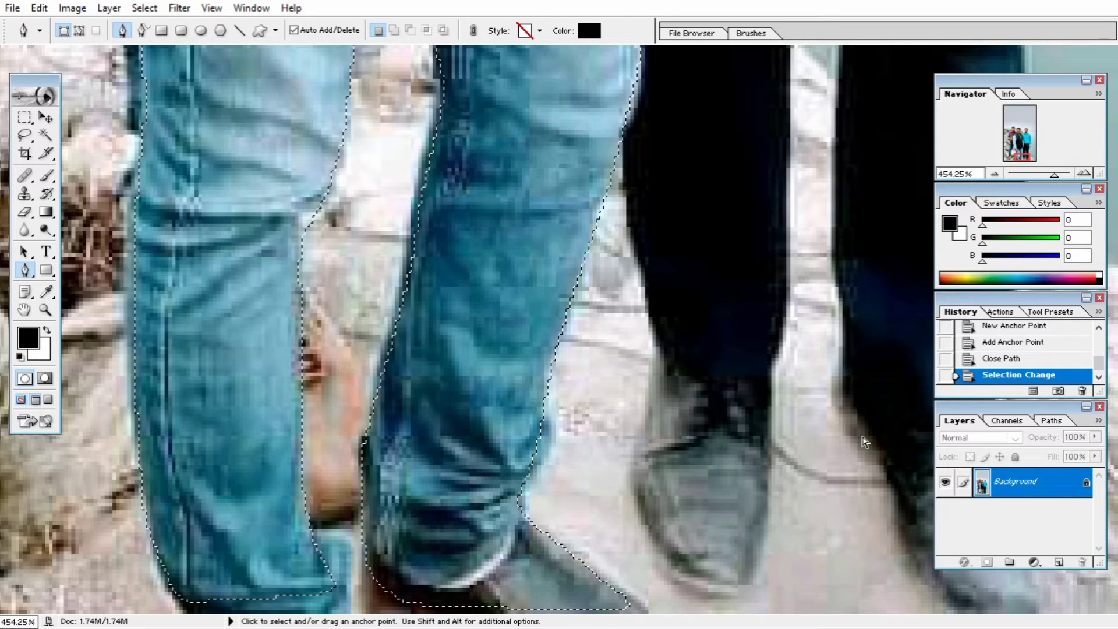
{"action": "key", "text": "ctrl+j"}
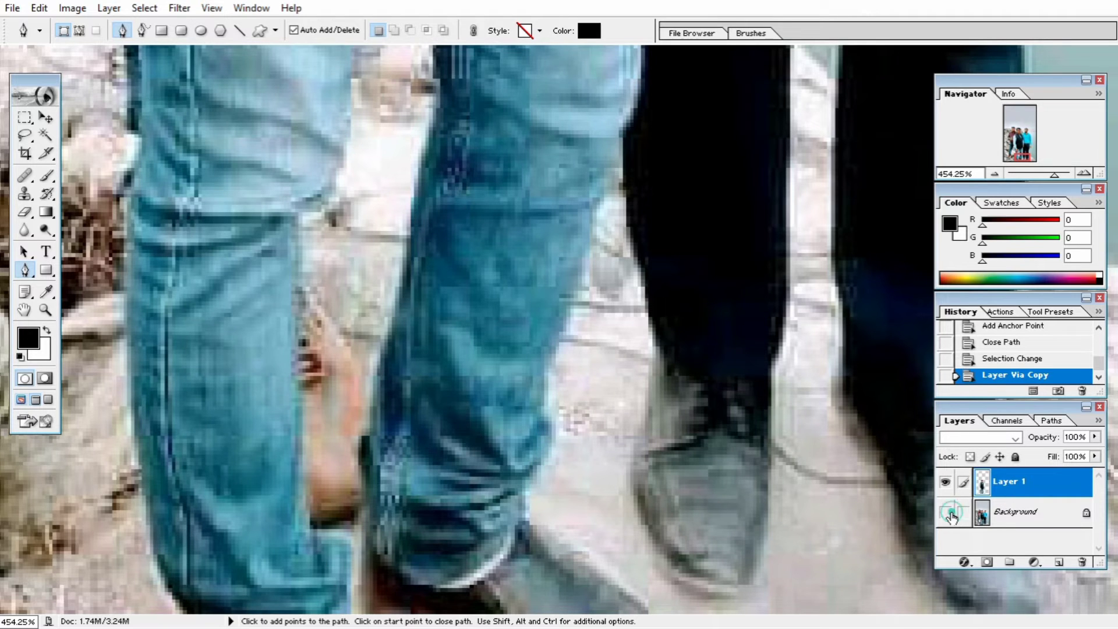
{"action": "left_click", "coordinate": [947, 513]}
{"action": "key", "text": "ctrl+0"}
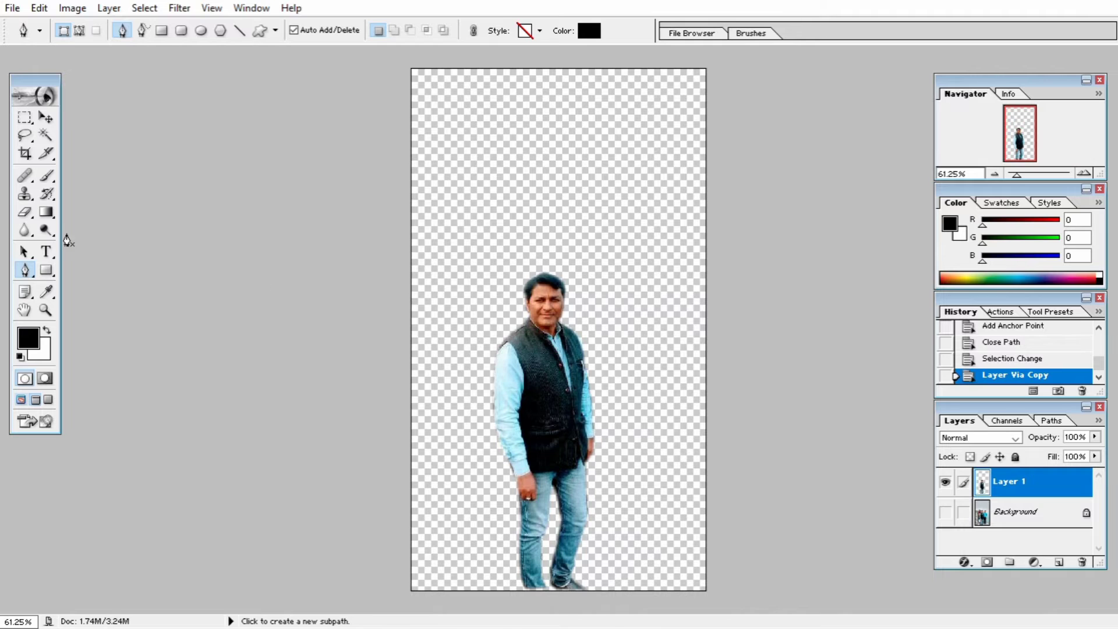
- Crop the photo closely around the man, from just above his head down to his upper thighs
{"action": "left_click", "coordinate": [24, 153]}
{"action": "left_click_drag", "start_coordinate": [464, 262], "coordinate": [627, 501]}
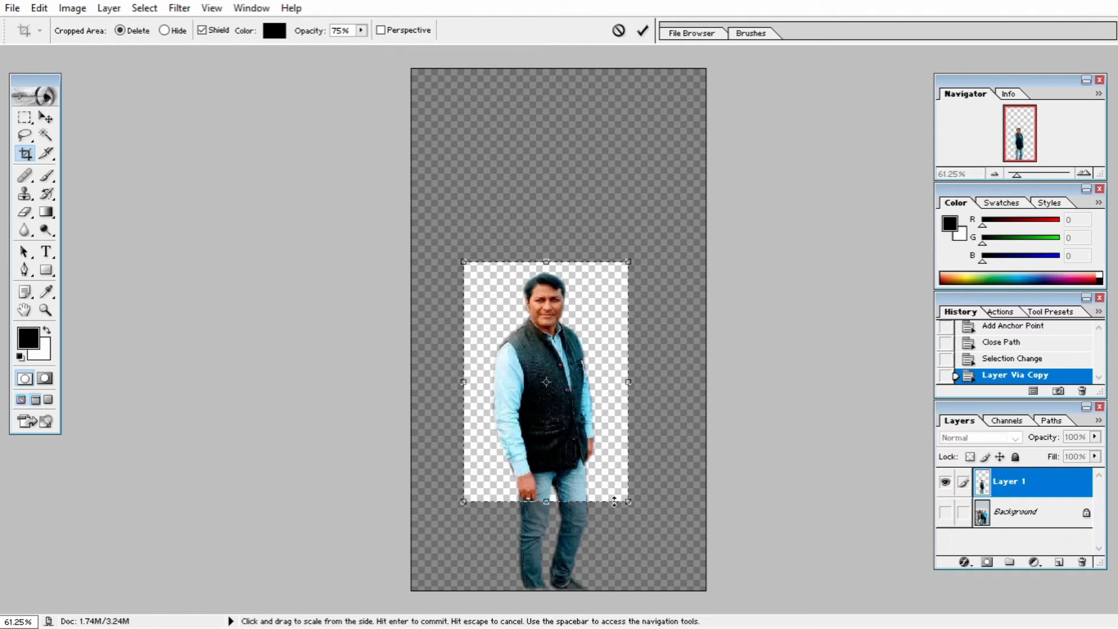
{"action": "key", "text": "Return"}
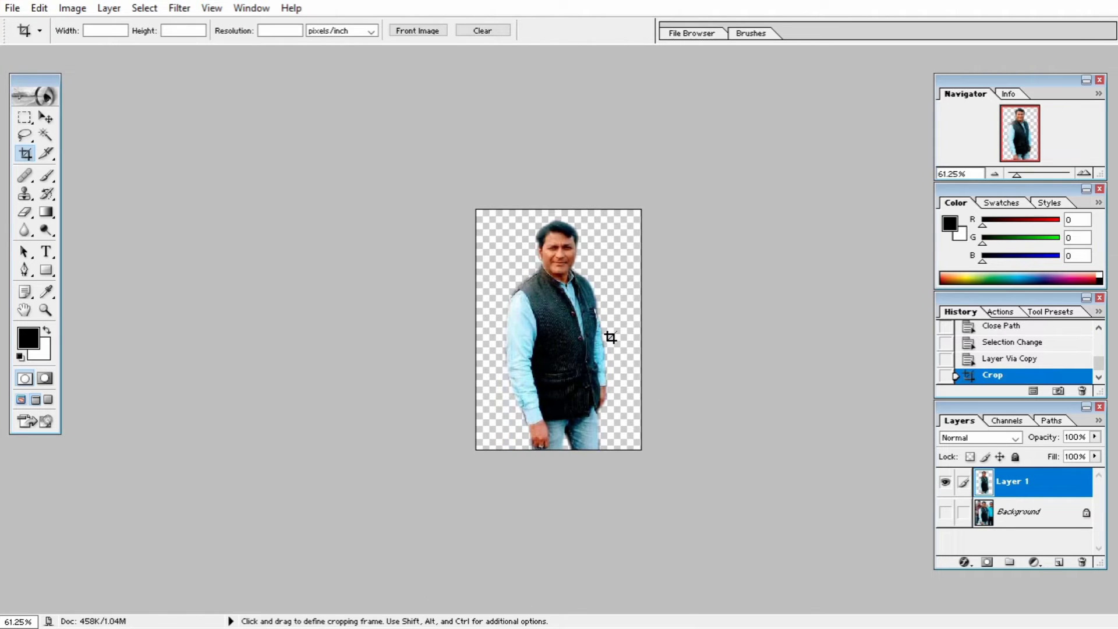
- Copy the cropped cut-out of the man into the IMAG1 document and minimize the photo's window
{"action": "key", "text": "f"}
{"action": "left_click_drag", "start_coordinate": [518, 104], "coordinate": [630, 108]}
{"action": "left_click", "coordinate": [47, 117]}
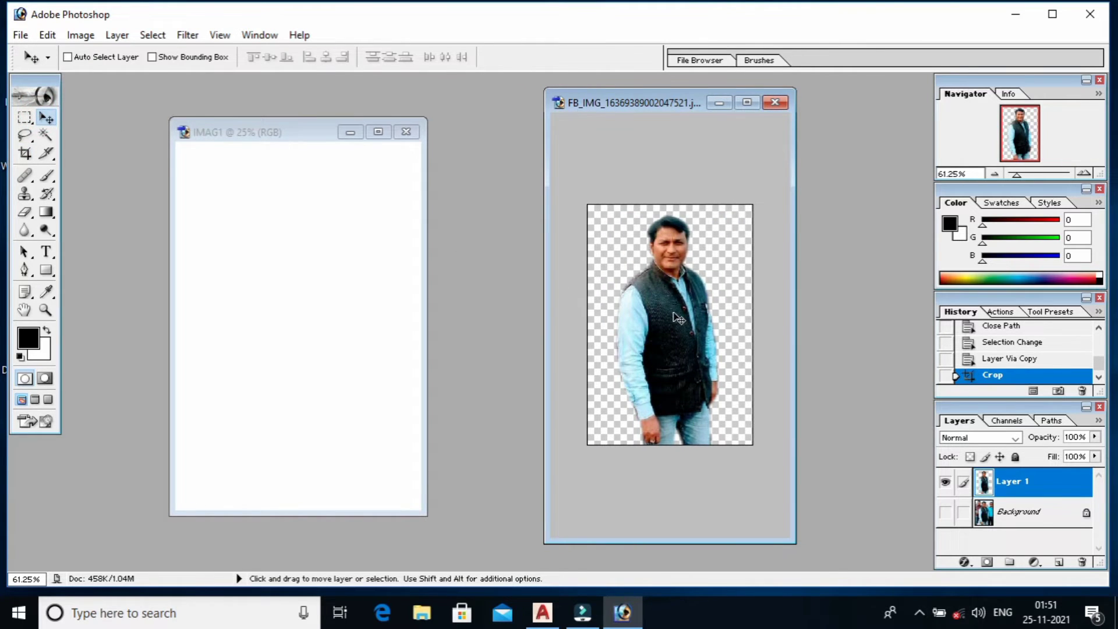
{"action": "left_click_drag", "start_coordinate": [677, 318], "coordinate": [262, 268]}
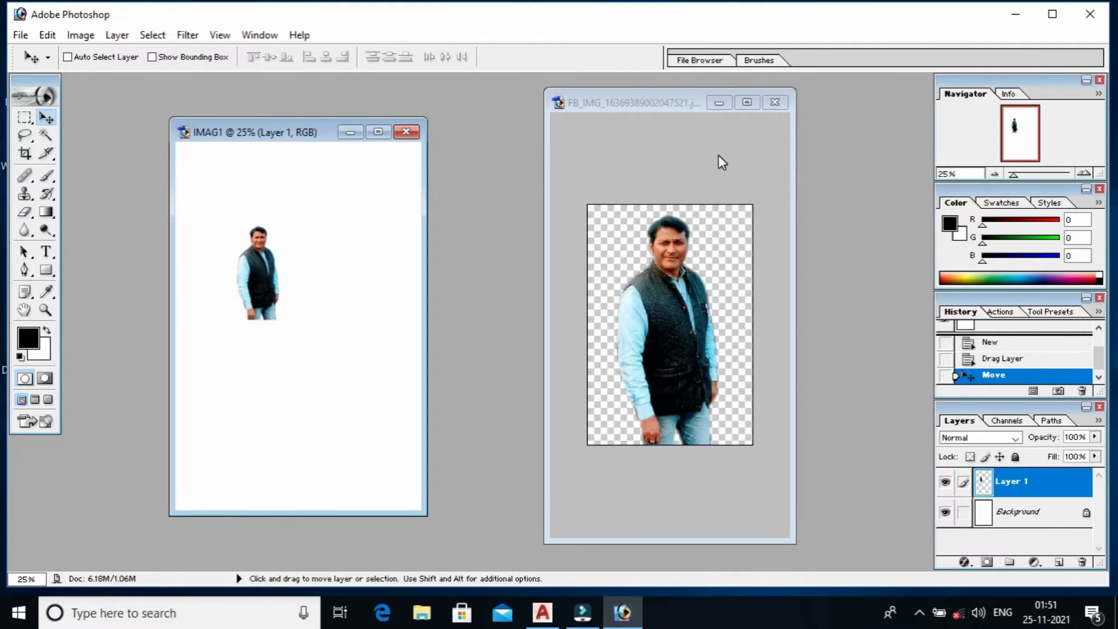
{"action": "left_click", "coordinate": [720, 104]}
- Scale the man on Layer 1 proportionally to about 308.3% with Free Transform and move him up within the page
{"action": "right_click", "coordinate": [262, 287]}
{"action": "left_click", "coordinate": [275, 295]}
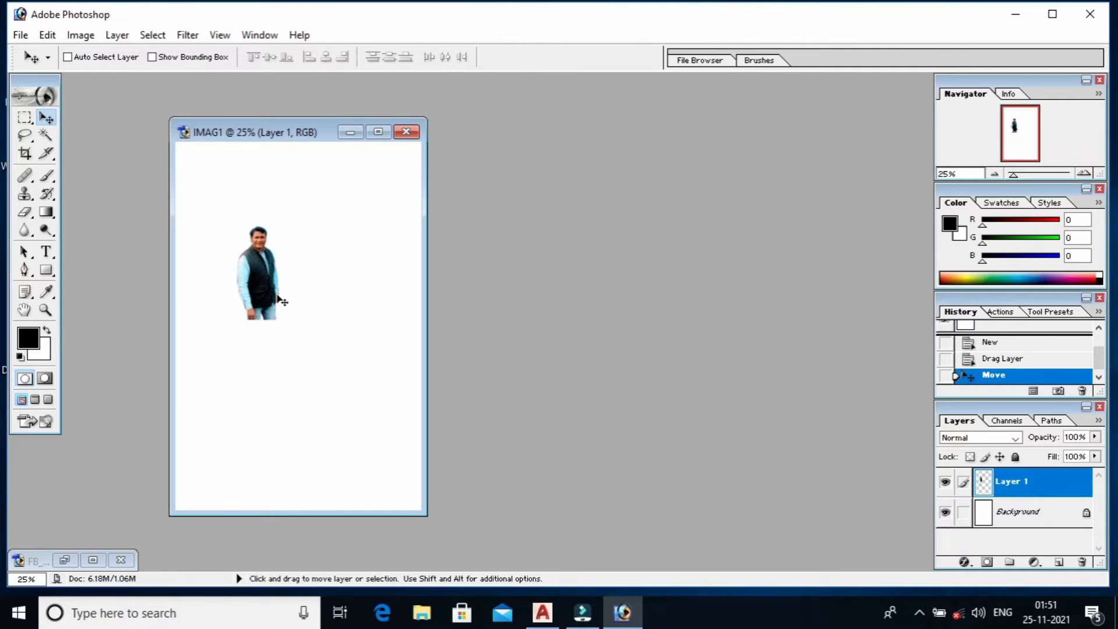
{"action": "key", "text": "ctrl+t"}
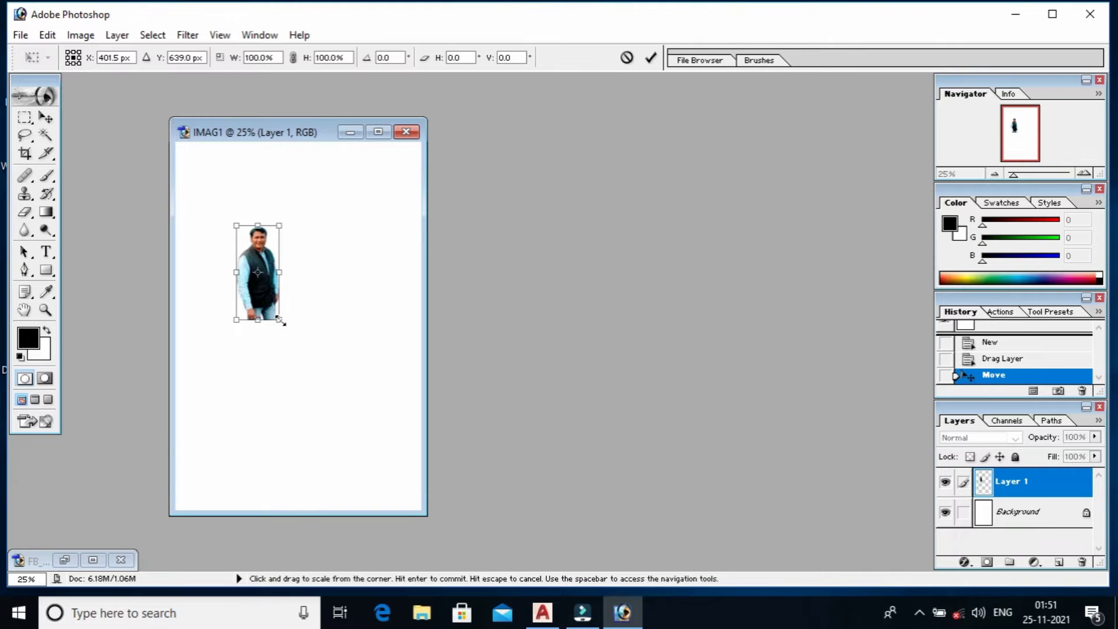
{"action": "left_click_drag", "start_coordinate": [280, 319], "coordinate": [398, 504]}
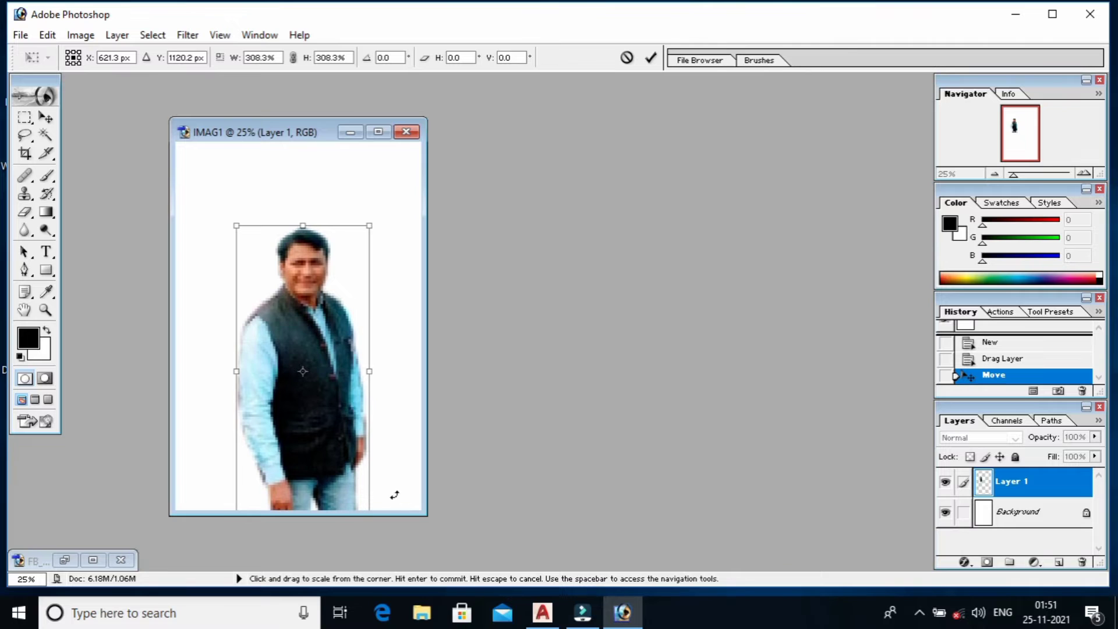
{"action": "left_click_drag", "start_coordinate": [330, 425], "coordinate": [312, 358]}
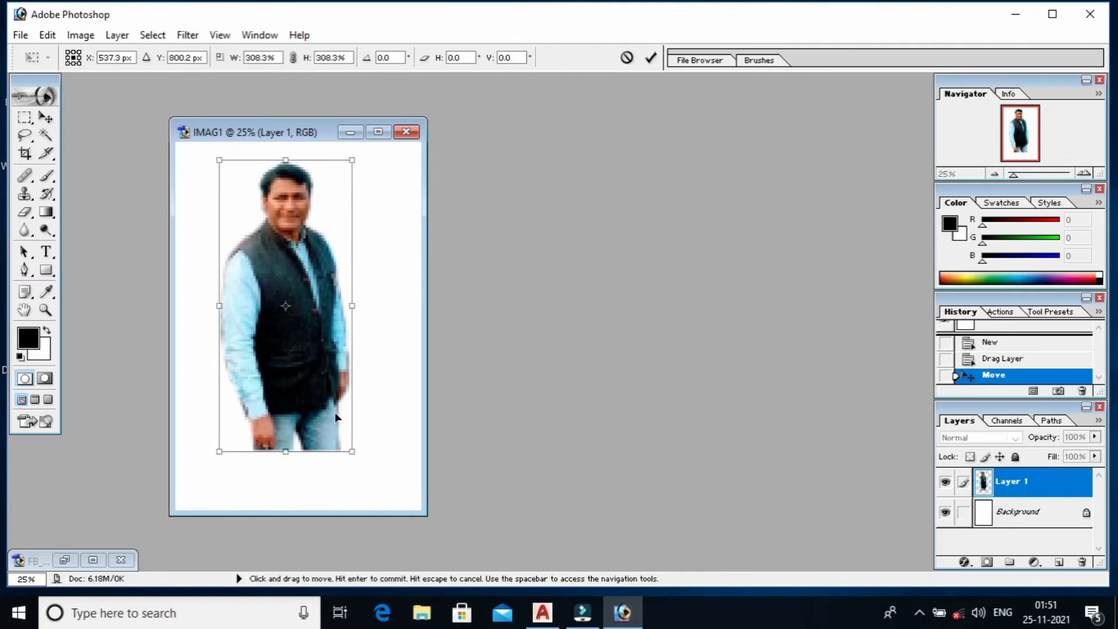
- Enlarge the man to about 403.5%, nudge him left to centre him on the page, and apply the transform
{"action": "left_click_drag", "start_coordinate": [352, 451], "coordinate": [401, 539]}
{"action": "key", "text": "shift+Left"}
{"action": "key", "text": "shift+Left"}
{"action": "key", "text": "shift+Left"}
{"action": "key", "text": "shift+Left"}
{"action": "key", "text": "shift+Left"}
{"action": "key", "text": "shift+Left"}
{"action": "key", "text": "Left"}
{"action": "key", "text": "Left"}
{"action": "key", "text": "Left"}
{"action": "key", "text": "Left"}
{"action": "key", "text": "Left"}
{"action": "key", "text": "Left"}
{"action": "key", "text": "Left"}
{"action": "key", "text": "Left"}
{"action": "key", "text": "Left"}
{"action": "key", "text": "Left"}
{"action": "key", "text": "Left"}
{"action": "key", "text": "Left"}
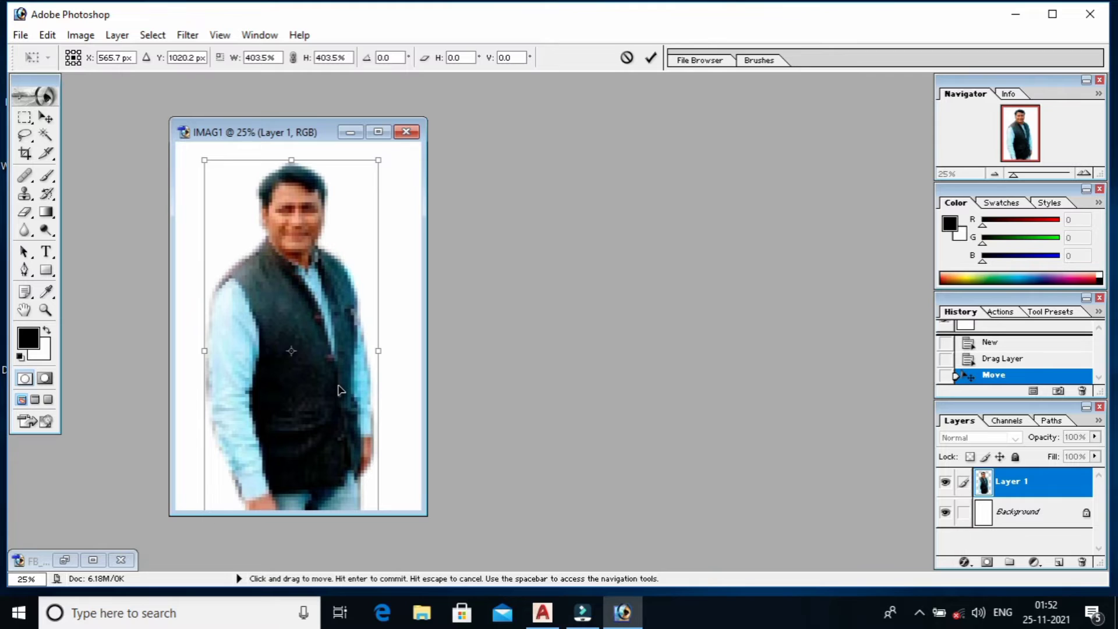
{"action": "key", "text": "Return"}
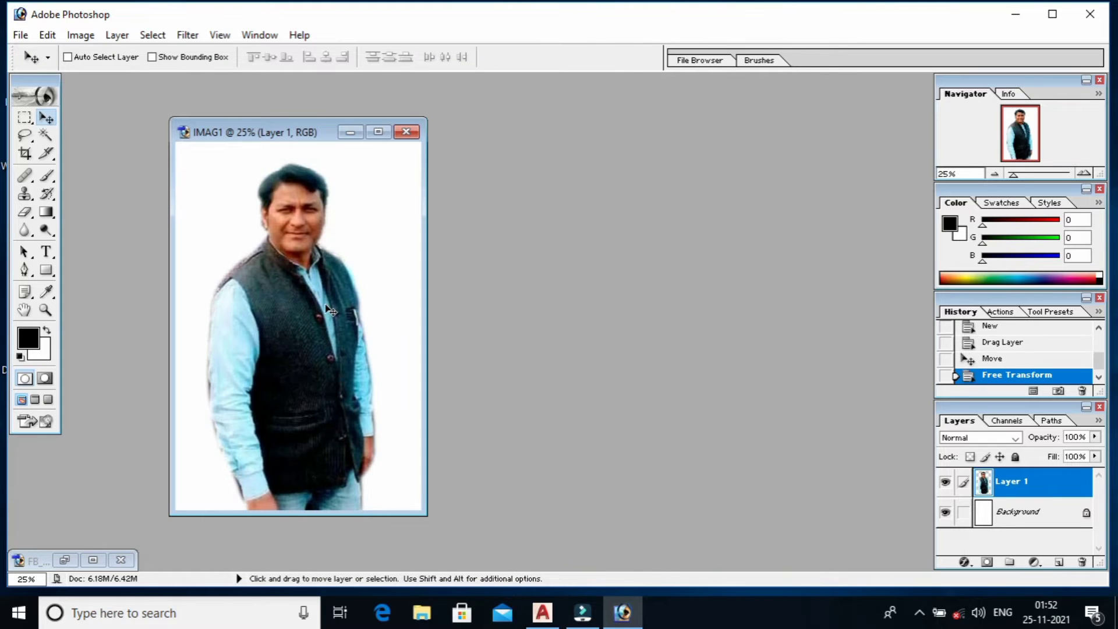
- Select Layer 1 and show the IMAG1 document in full-screen mode
{"action": "right_click", "coordinate": [282, 290]}
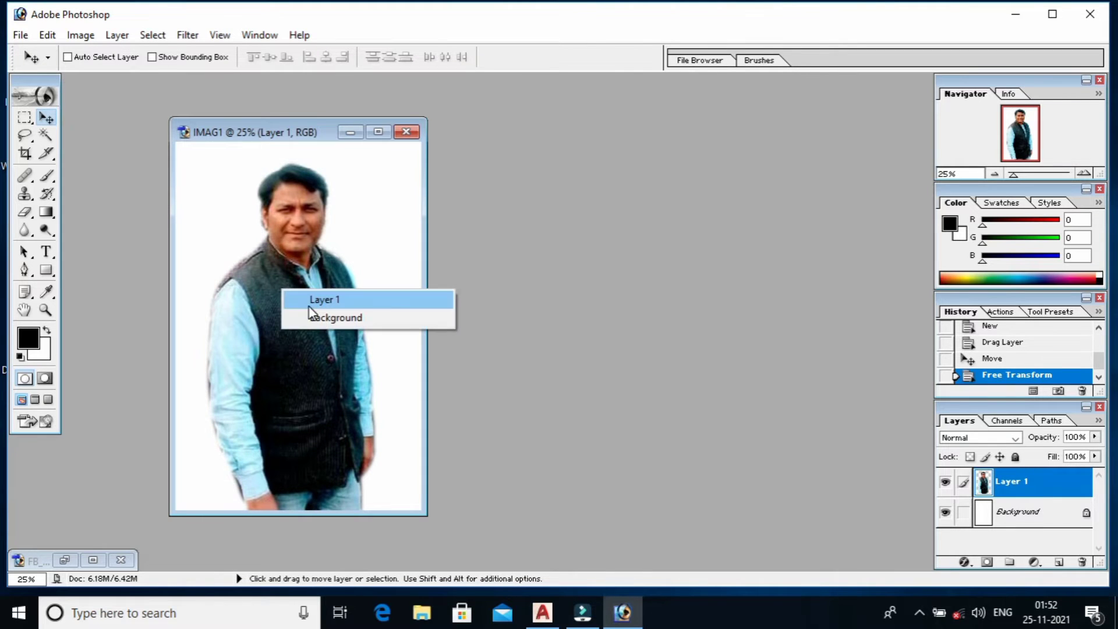
{"action": "left_click", "coordinate": [309, 301]}
{"action": "key", "text": "f"}
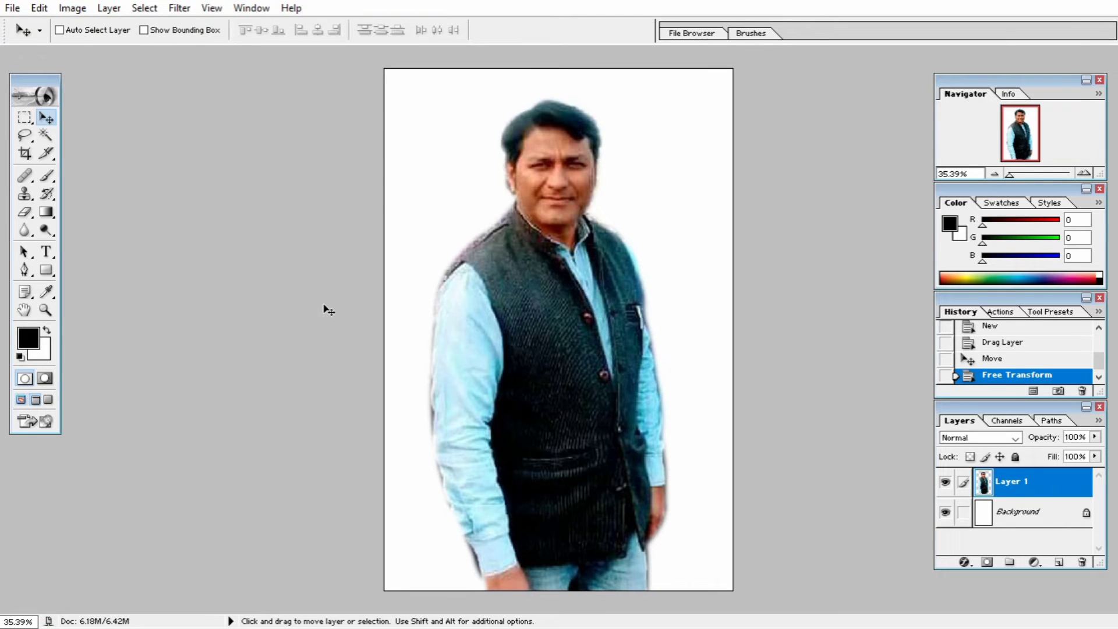
- Adjust Layer 1 with Brightness/Contrast, setting brightness to +4 and contrast to +14
{"action": "right_click", "coordinate": [534, 283]}
{"action": "left_click", "coordinate": [568, 297]}
{"action": "right_click", "coordinate": [545, 268]}
{"action": "left_click", "coordinate": [562, 280]}
{"action": "key", "text": "alt+i"}
{"action": "key", "text": "a"}
{"action": "key", "text": "c"}
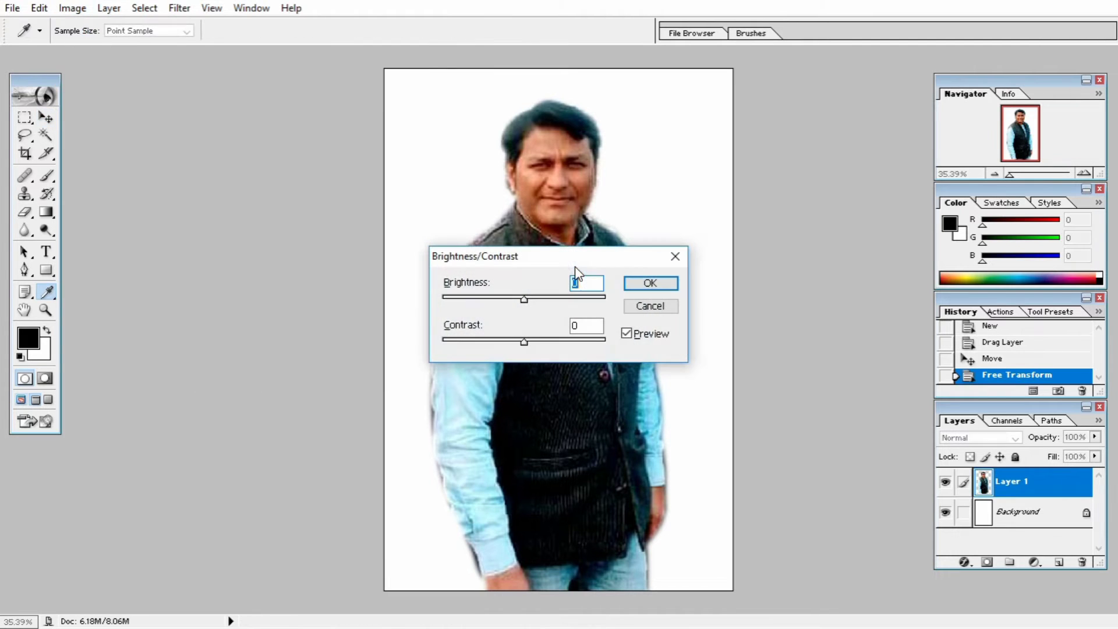
{"action": "left_click_drag", "start_coordinate": [567, 257], "coordinate": [838, 268]}
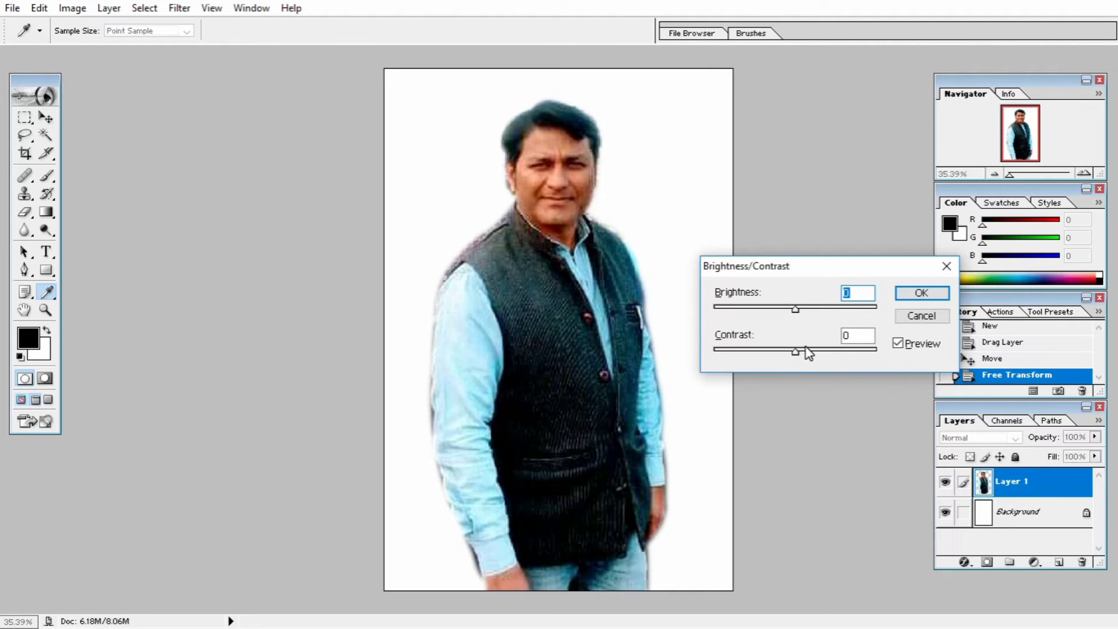
{"action": "left_click_drag", "start_coordinate": [797, 354], "coordinate": [798, 306]}
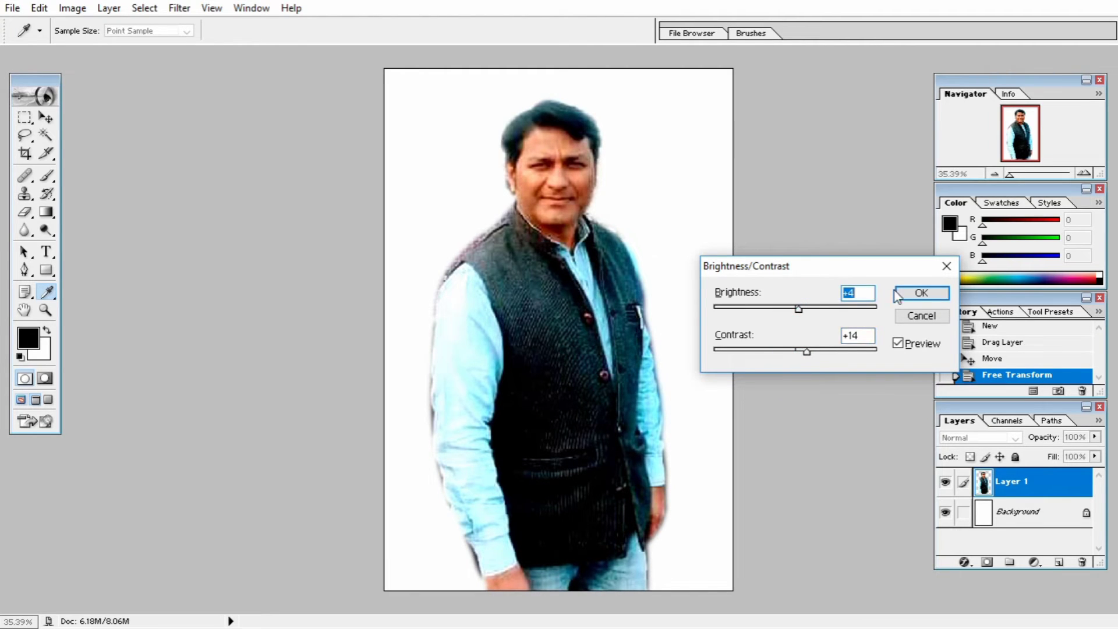
{"action": "left_click", "coordinate": [908, 294]}
- Apply Auto Color and Auto Levels to Layer 1
{"action": "key", "text": "v"}
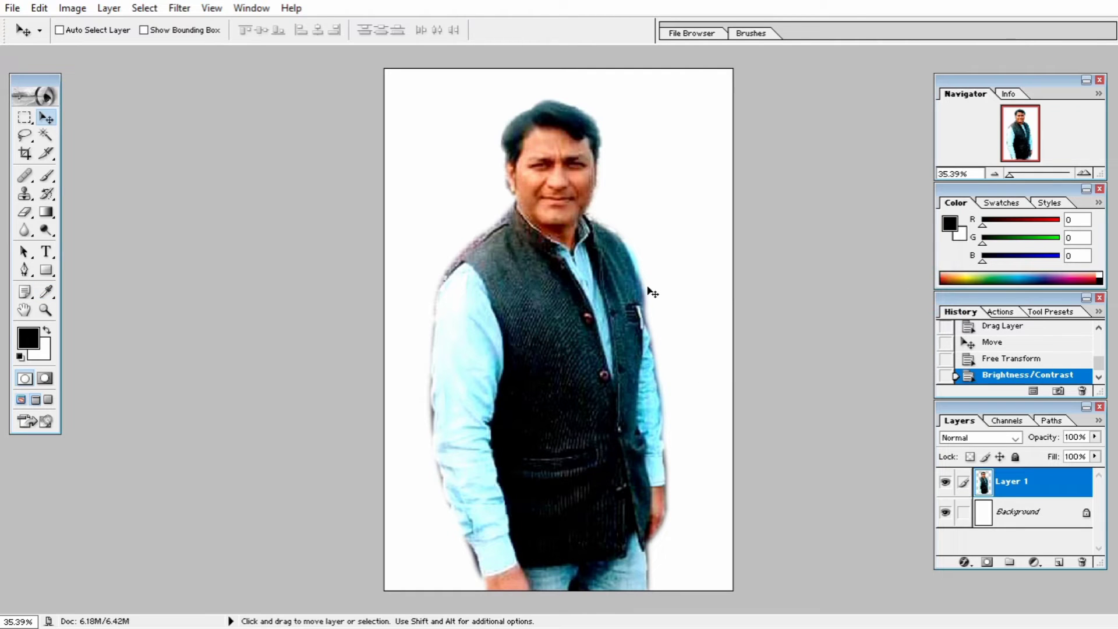
{"action": "key", "text": "ctrl+shift+b"}
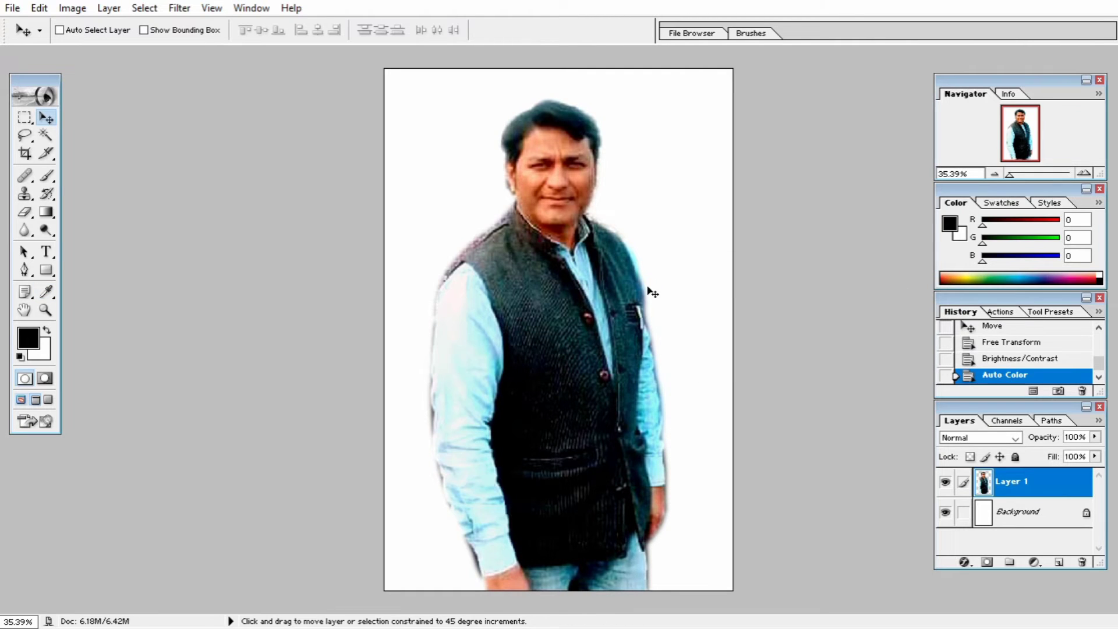
{"action": "key", "text": "ctrl+shift+l"}
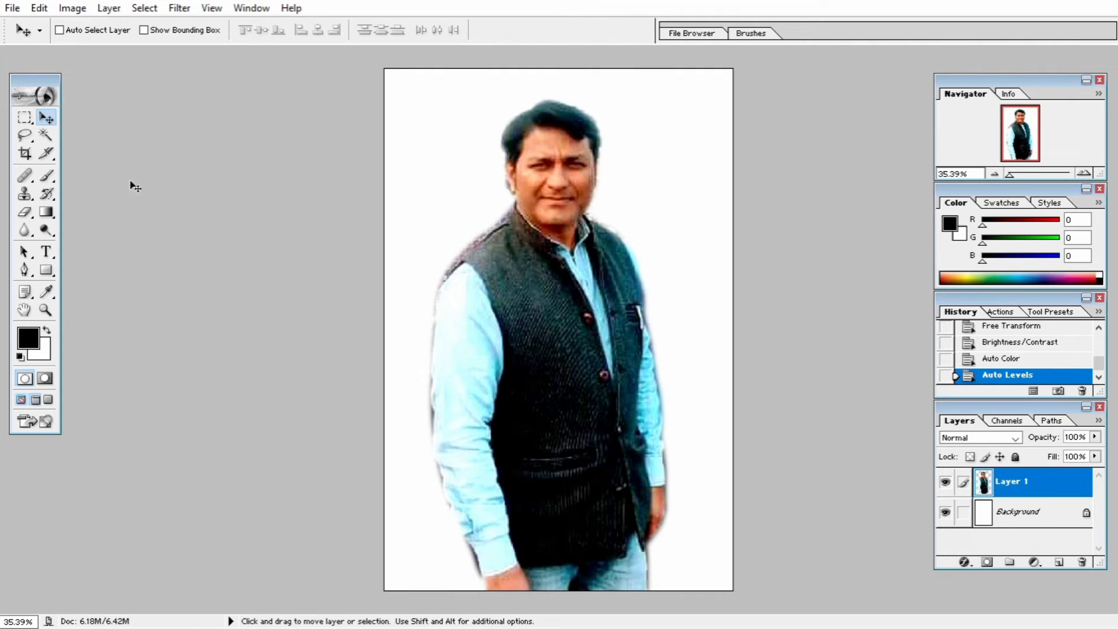
- Select the skin of the man's face and neck with the Magic Wand at tolerance 32, adding the unselected patches
{"action": "left_click", "coordinate": [47, 138]}
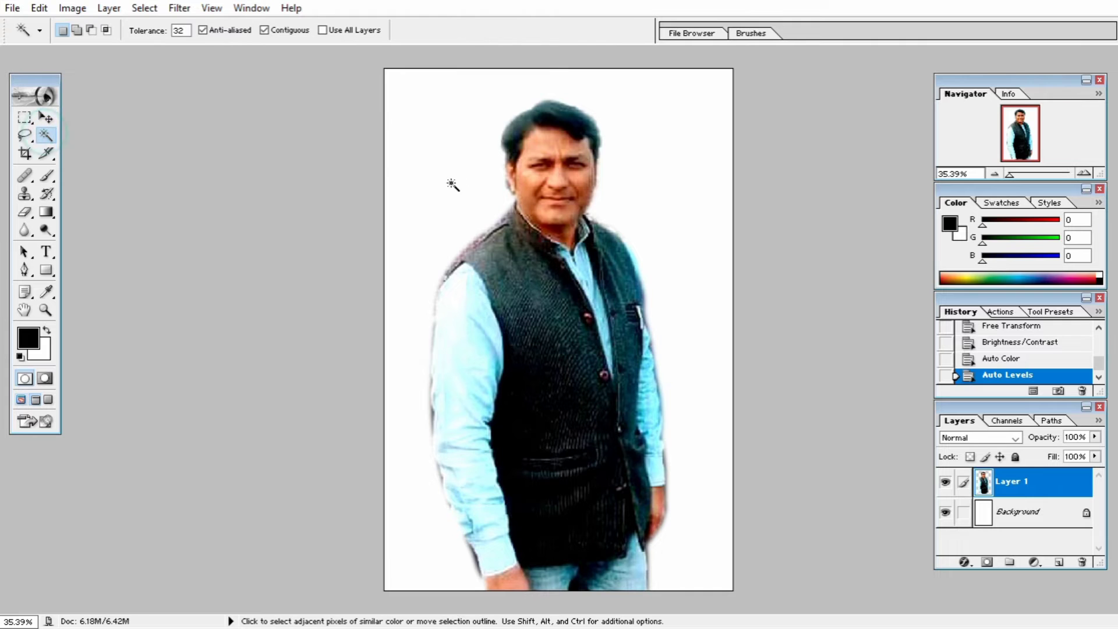
{"action": "left_click", "coordinate": [539, 156]}
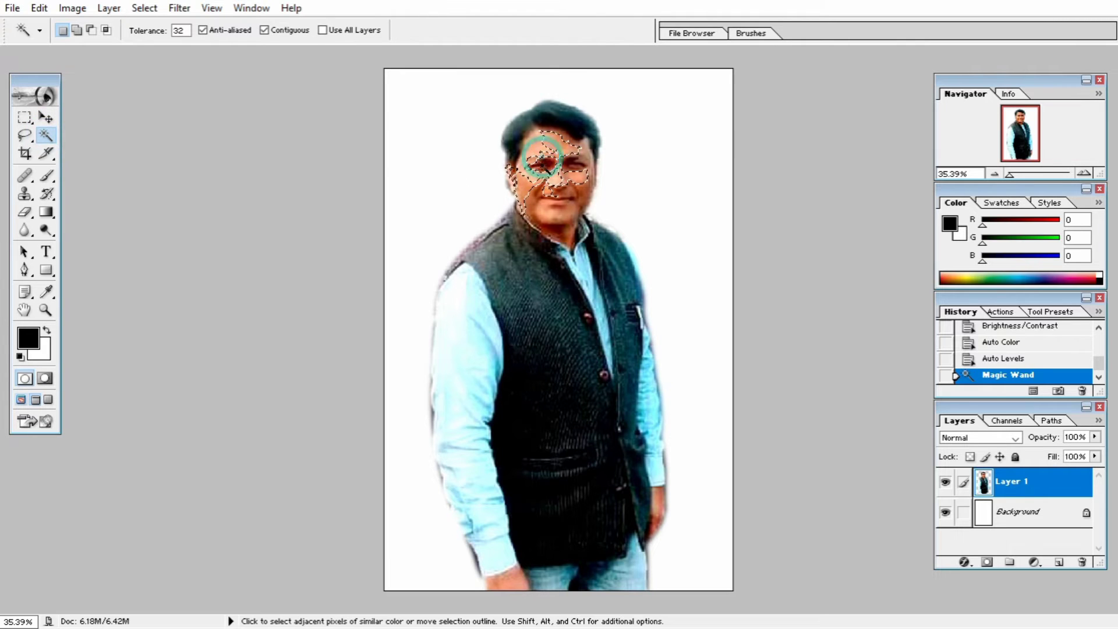
{"action": "left_click", "coordinate": [568, 201], "text": "shift"}
{"action": "left_click", "coordinate": [557, 233], "text": "shift"}
{"action": "left_click", "coordinate": [558, 234], "text": "shift"}
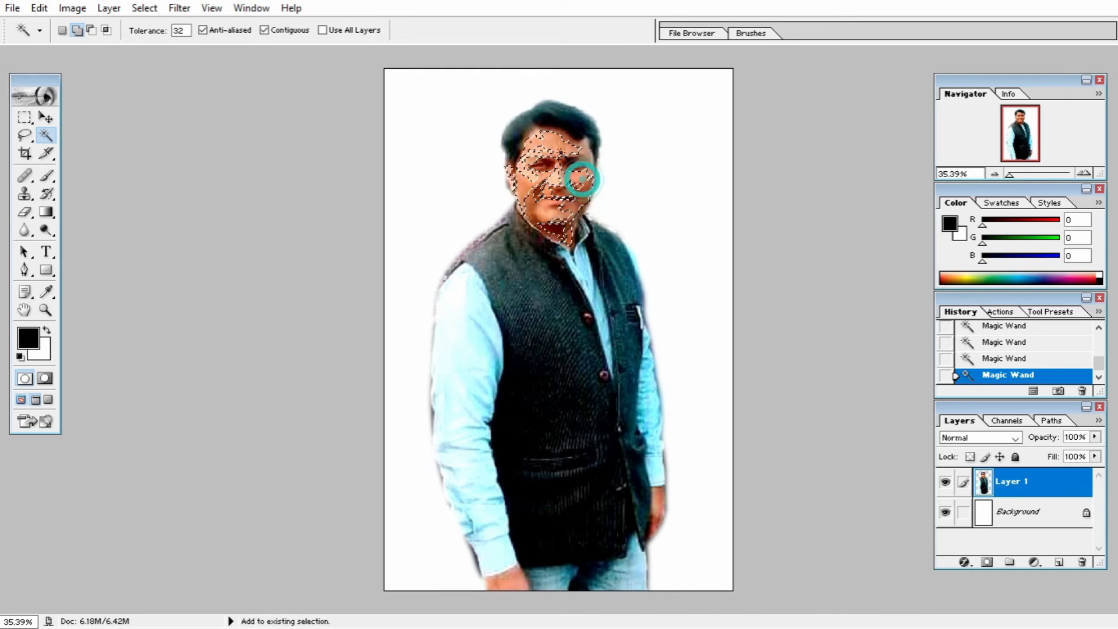
{"action": "left_click", "coordinate": [523, 180], "text": "shift"}
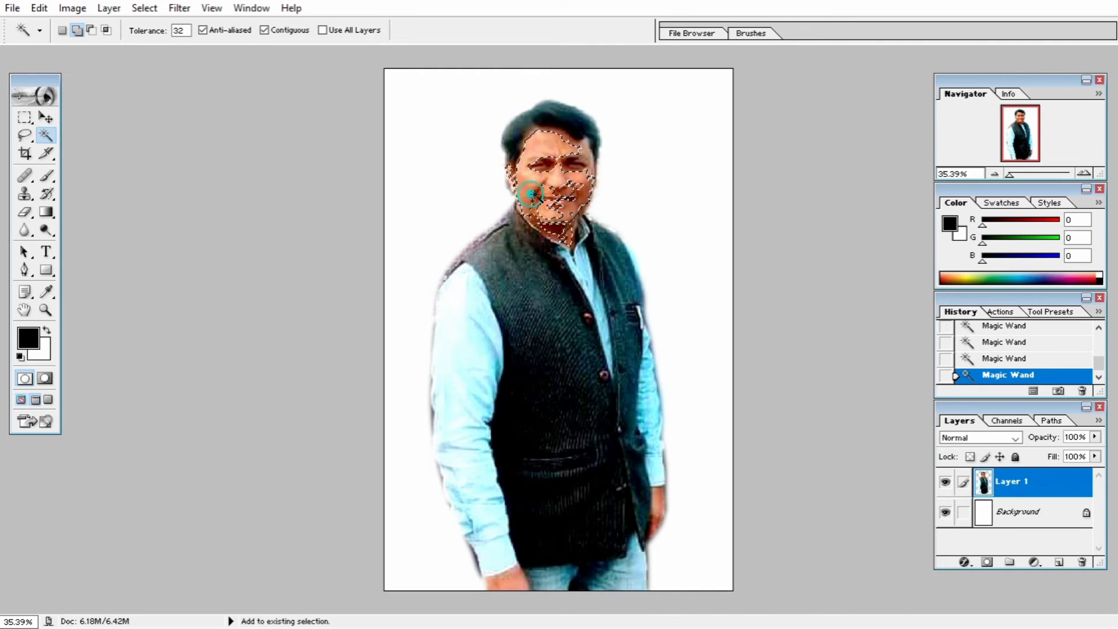
{"action": "left_click", "coordinate": [575, 167], "text": "shift"}
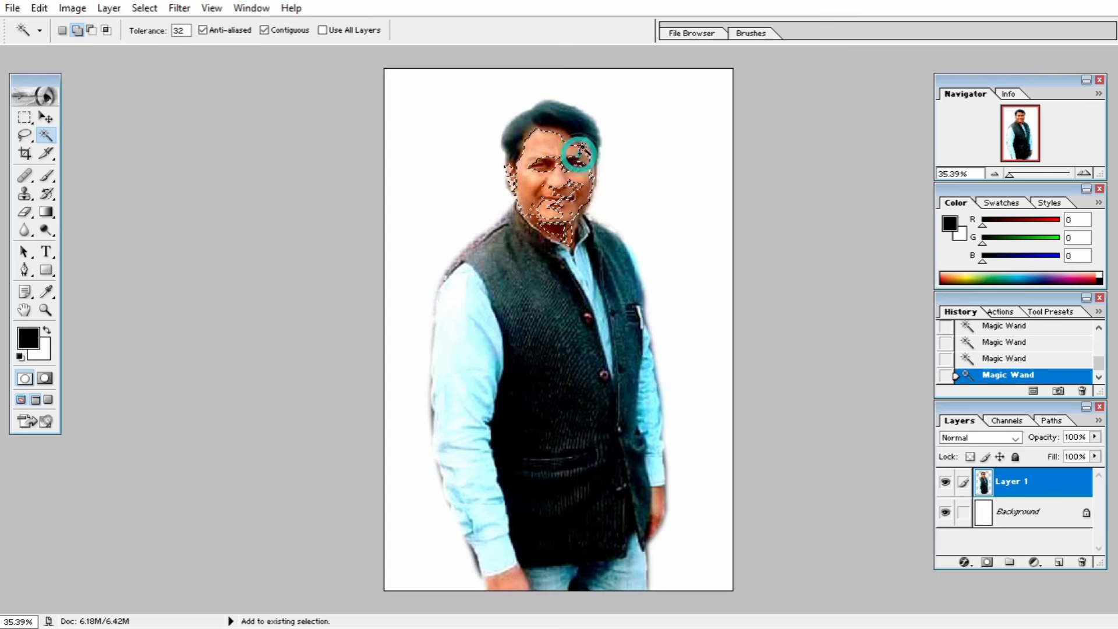
{"action": "left_click", "coordinate": [552, 130], "text": "shift"}
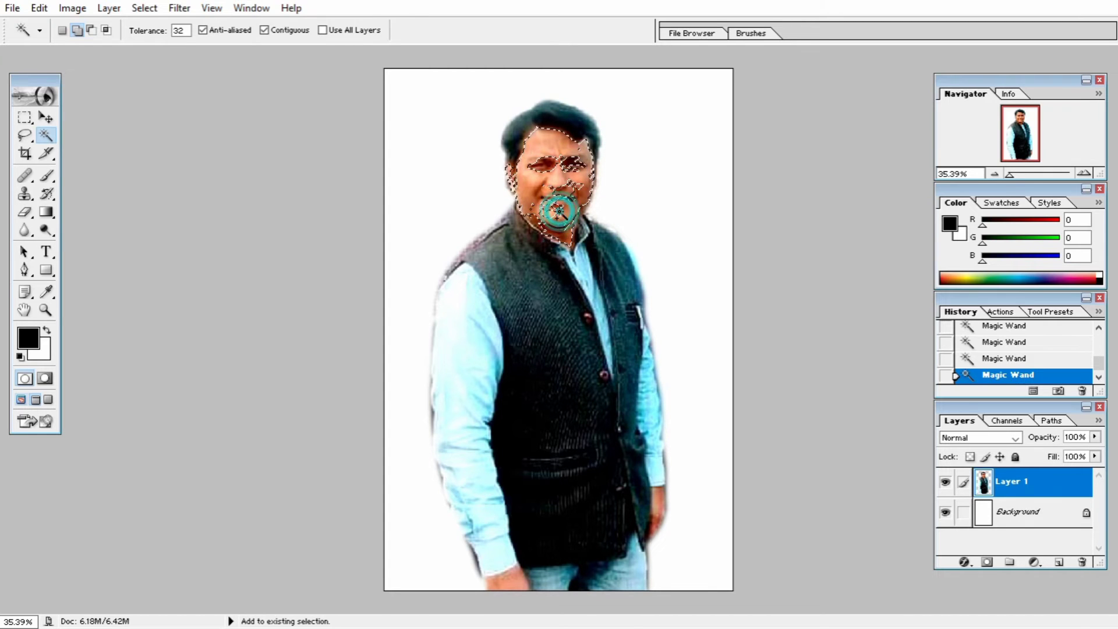
- Feather the face selection with a radius of 7 pixels
{"action": "key", "text": "alt"}
{"action": "key", "text": "ctrl+alt+d"}
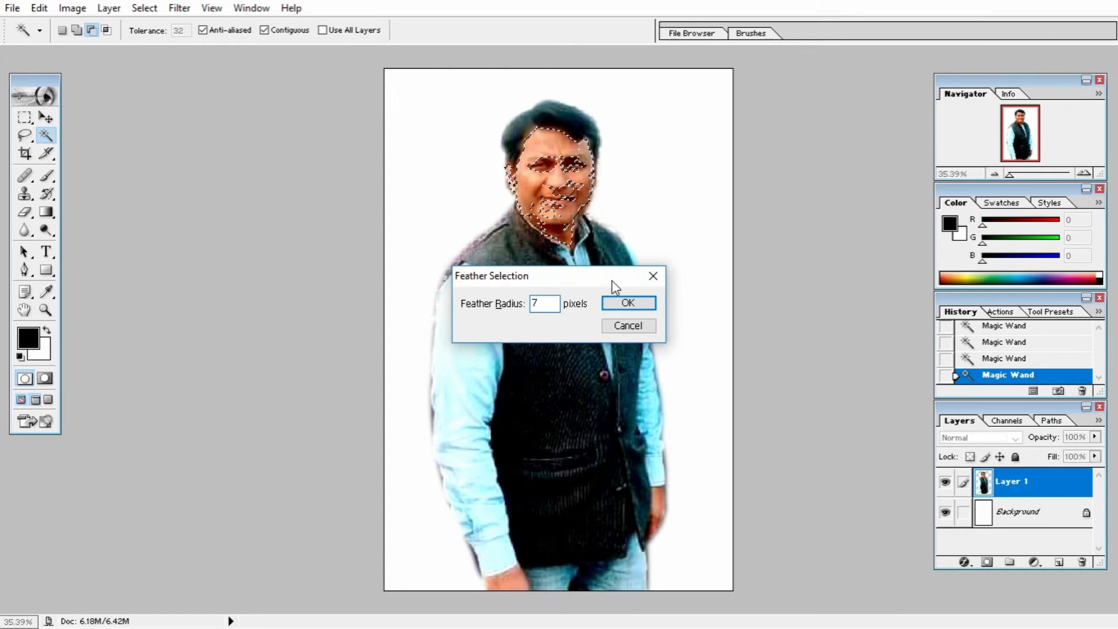
{"action": "left_click", "coordinate": [627, 303]}
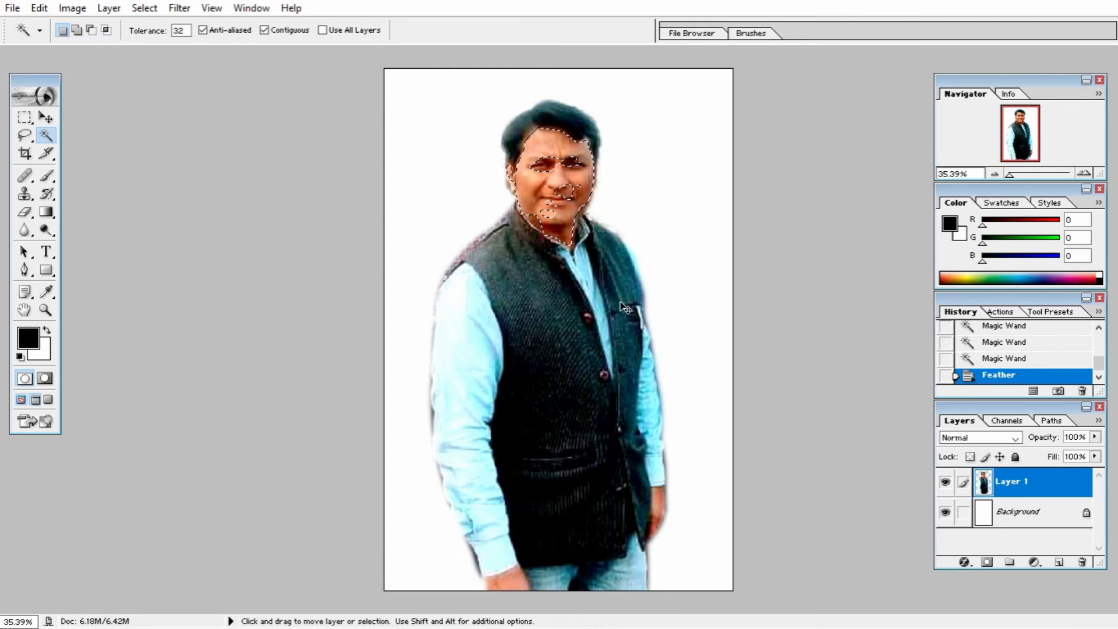
- Brighten the selected face with an RGB Curves adjustment, raising input 112 to output 152, and deselect it
{"action": "key", "text": "ctrl+m"}
{"action": "left_click_drag", "start_coordinate": [573, 168], "coordinate": [194, 123]}
{"action": "left_click_drag", "start_coordinate": [146, 235], "coordinate": [140, 225]}
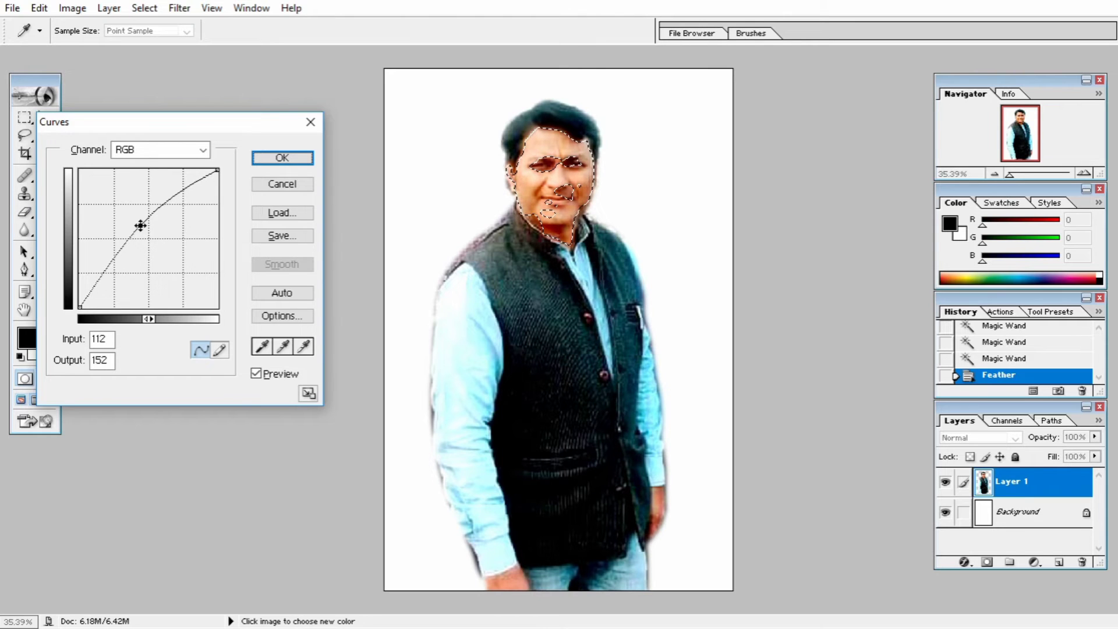
{"action": "left_click", "coordinate": [262, 158]}
{"action": "key", "text": "ctrl+d"}
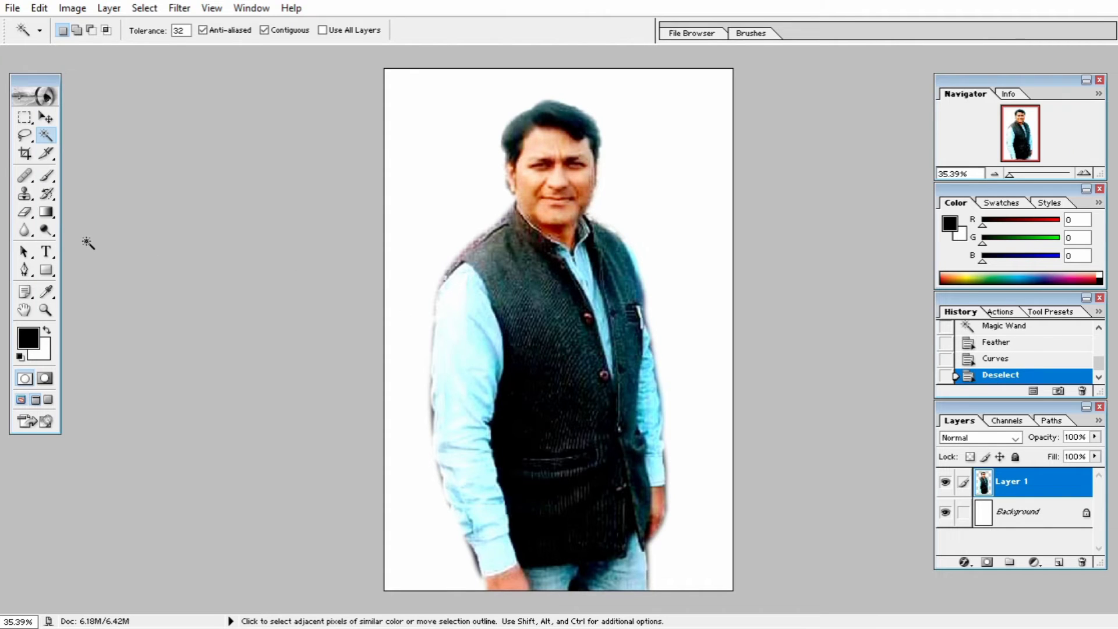
- Lighten the man's face, neck and hands using the Dodge tool with a size 100 brush, Midtones range and 10% exposure
{"action": "left_click", "coordinate": [44, 229]}
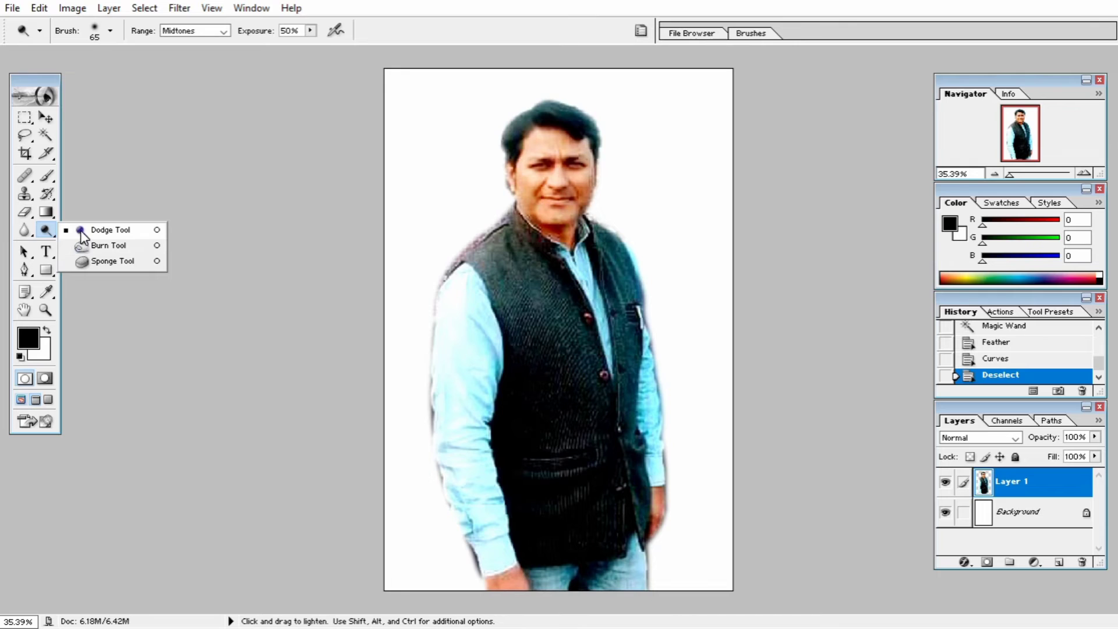
{"action": "left_click", "coordinate": [82, 233]}
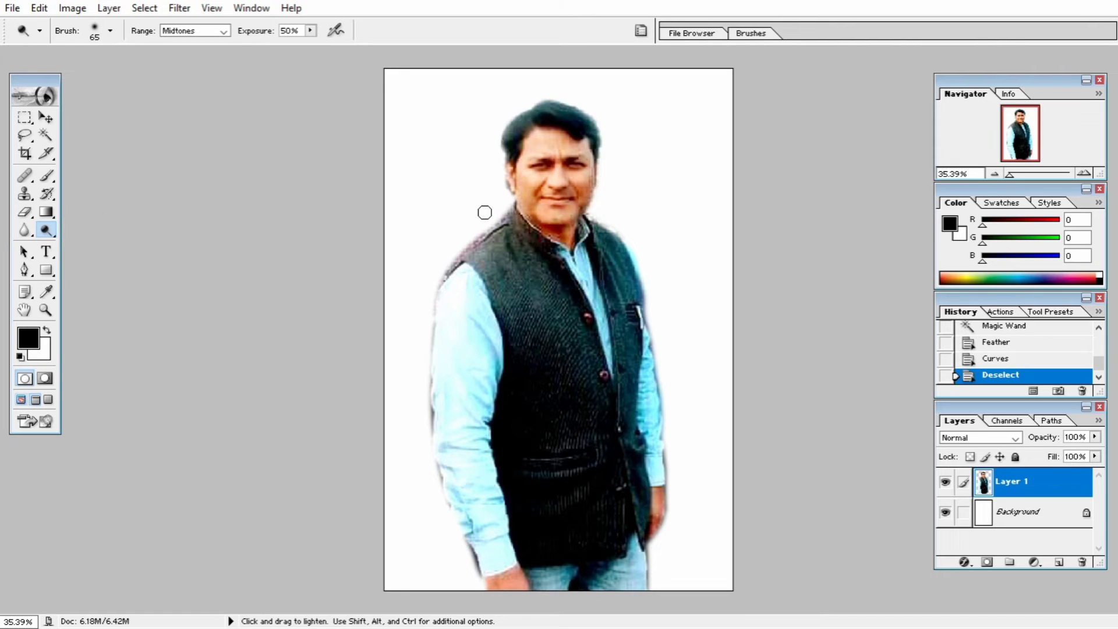
{"action": "key", "text": "bracketright"}
{"action": "key", "text": "bracketright"}
{"action": "key", "text": "bracketright"}
{"action": "left_click", "coordinate": [310, 30]}
{"action": "left_click_drag", "start_coordinate": [312, 47], "coordinate": [279, 54]}
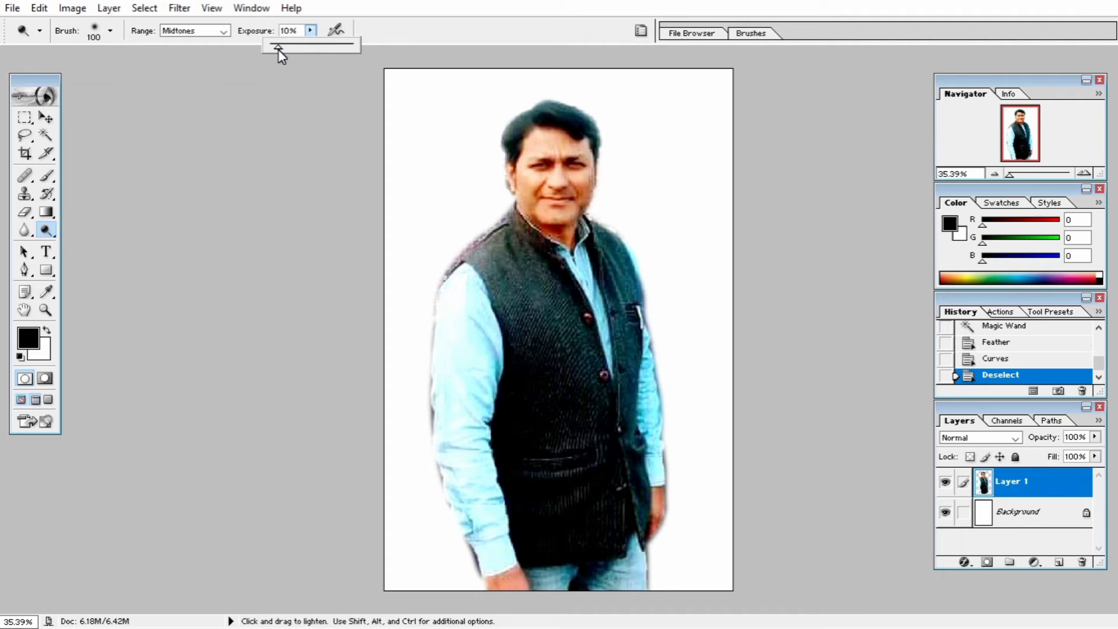
{"action": "left_click", "coordinate": [563, 148]}
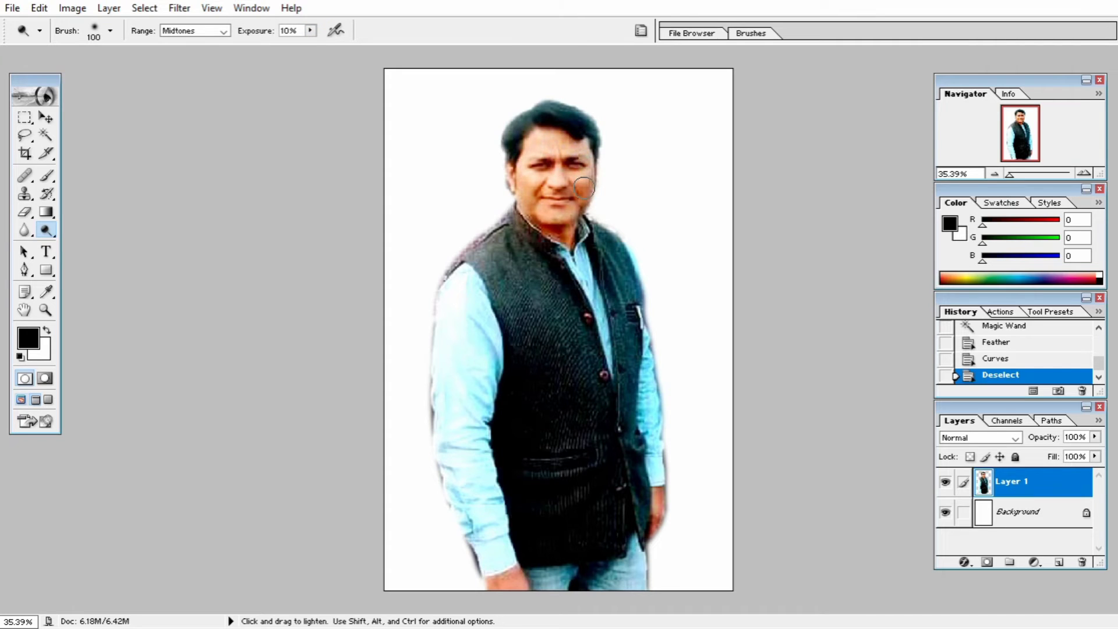
{"action": "left_click_drag", "start_coordinate": [564, 236], "coordinate": [576, 237]}
{"action": "left_click_drag", "start_coordinate": [661, 520], "coordinate": [657, 489]}
{"action": "left_click_drag", "start_coordinate": [495, 589], "coordinate": [502, 593]}
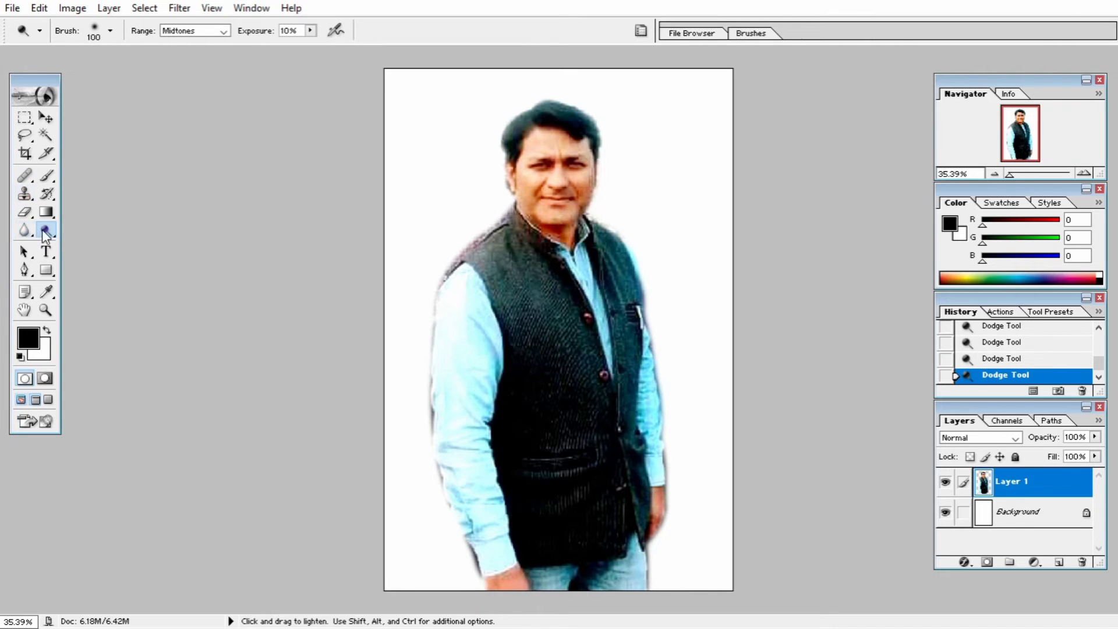
- Darken the man's hair and the shoulders and edge of his vest using the Burn tool on Midtones at 50% exposure
{"action": "left_click", "coordinate": [44, 234]}
{"action": "left_click", "coordinate": [102, 248]}
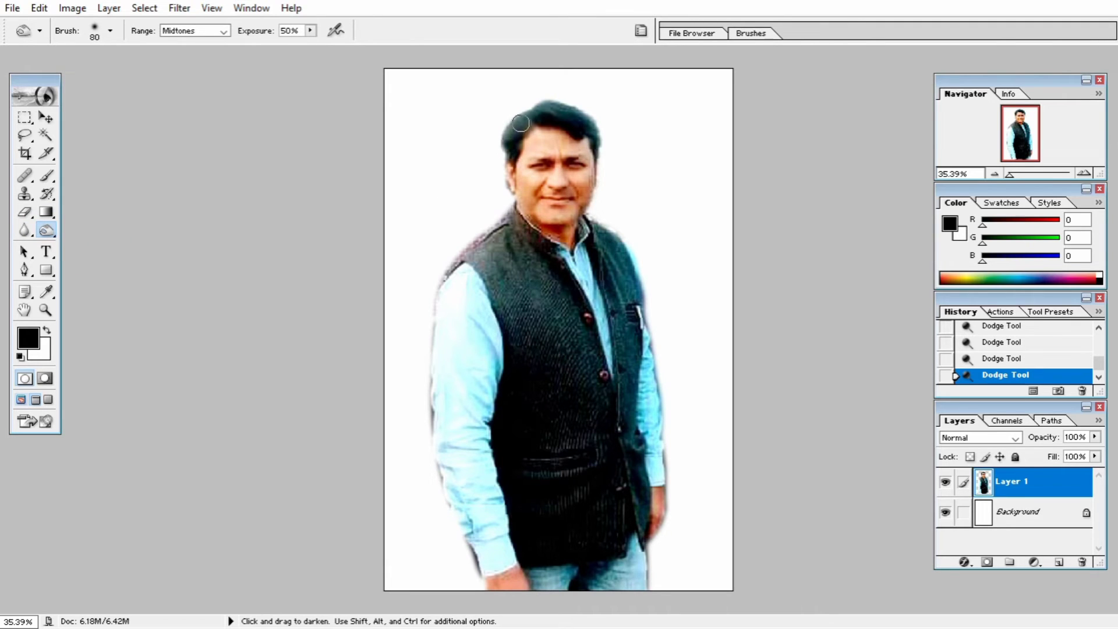
{"action": "left_click_drag", "start_coordinate": [521, 122], "coordinate": [505, 150]}
{"action": "mouse_move", "coordinate": [544, 107]}
{"action": "left_mouse_down"}
{"action": "mouse_move", "coordinate": [595, 133]}
{"action": "mouse_move", "coordinate": [524, 105]}
{"action": "mouse_move", "coordinate": [499, 137]}
{"action": "left_mouse_up"}
{"action": "mouse_move", "coordinate": [511, 219]}
{"action": "left_mouse_down"}
{"action": "mouse_move", "coordinate": [538, 242]}
{"action": "mouse_move", "coordinate": [490, 230]}
{"action": "left_mouse_up"}
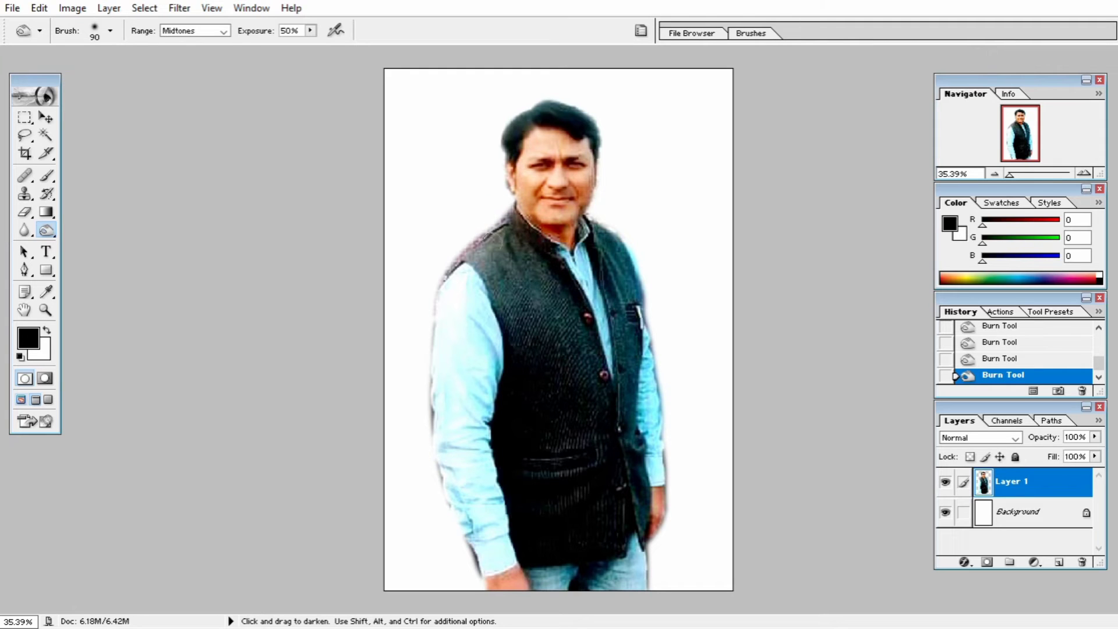
{"action": "left_click_drag", "start_coordinate": [600, 237], "coordinate": [626, 303]}
- Return to the standard screen mode and open the desert picture from the Backgrounds folder inside Bakgound on drive D
{"action": "key", "text": "f"}
{"action": "key", "text": "f"}
{"action": "double_click", "coordinate": [628, 283]}
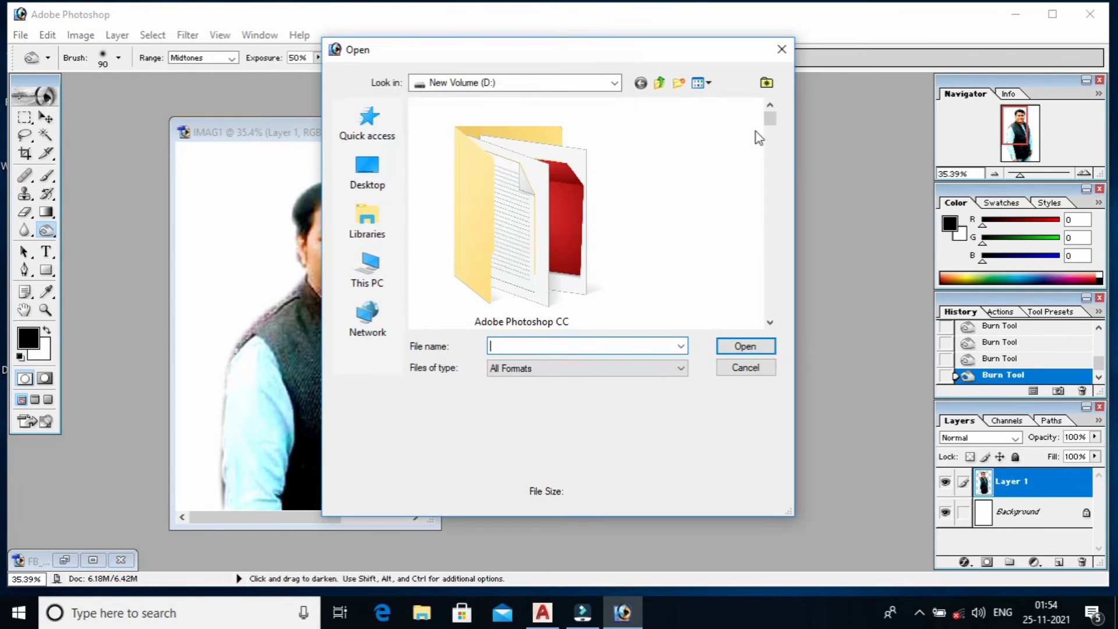
{"action": "left_click_drag", "start_coordinate": [770, 120], "coordinate": [762, 198]}
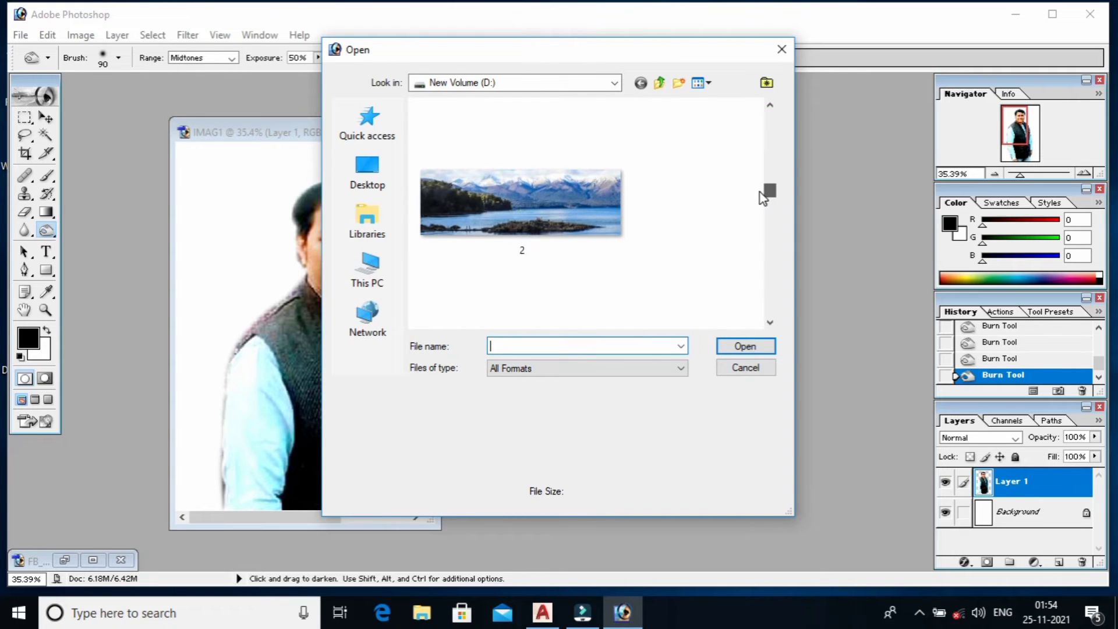
{"action": "left_click", "coordinate": [757, 190]}
{"action": "mouse_move", "coordinate": [771, 191]}
{"action": "left_mouse_down"}
{"action": "mouse_move", "coordinate": [766, 235]}
{"action": "mouse_move", "coordinate": [765, 121]}
{"action": "mouse_move", "coordinate": [765, 146]}
{"action": "left_mouse_up"}
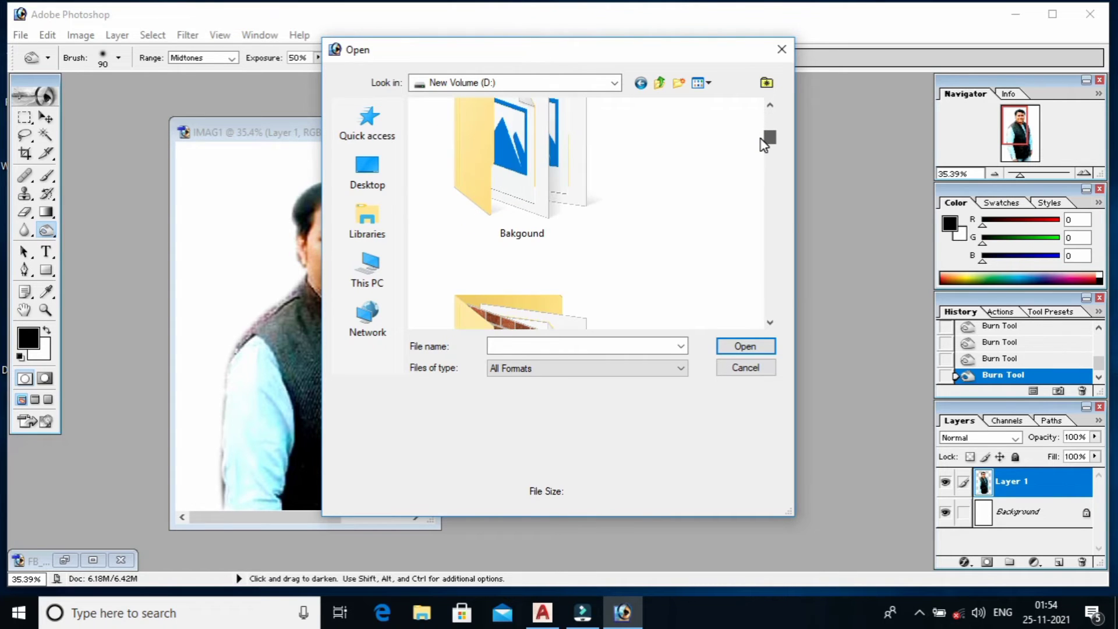
{"action": "left_click", "coordinate": [541, 193]}
{"action": "double_click", "coordinate": [541, 192]}
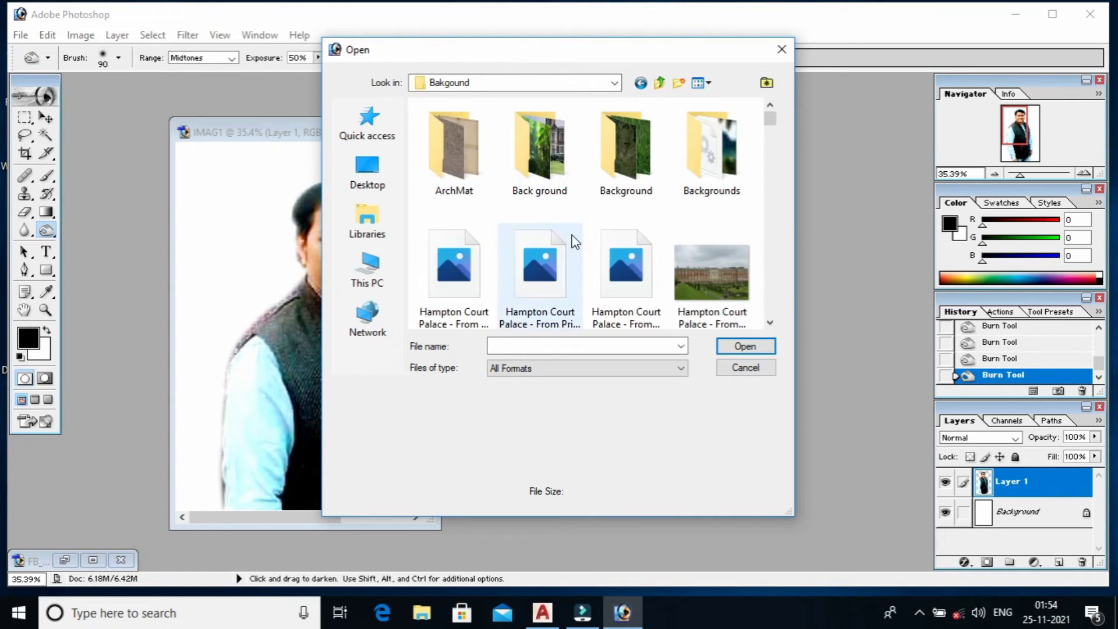
{"action": "double_click", "coordinate": [708, 157]}
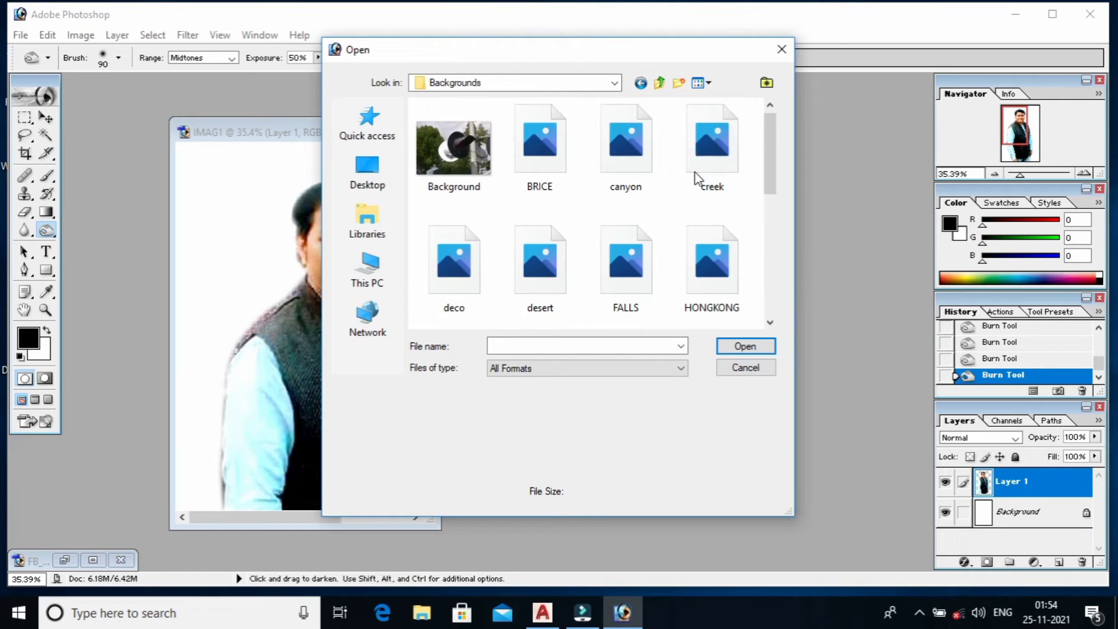
{"action": "double_click", "coordinate": [543, 269]}
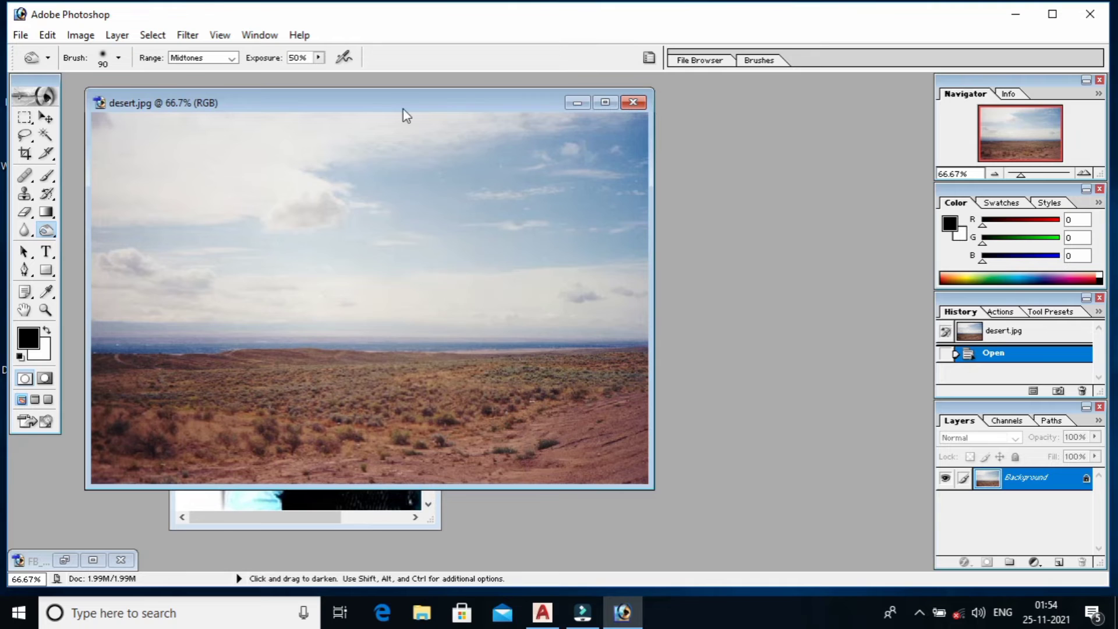
- Open the creek picture from the Backgrounds folder
{"action": "key", "text": "ctrl+o"}
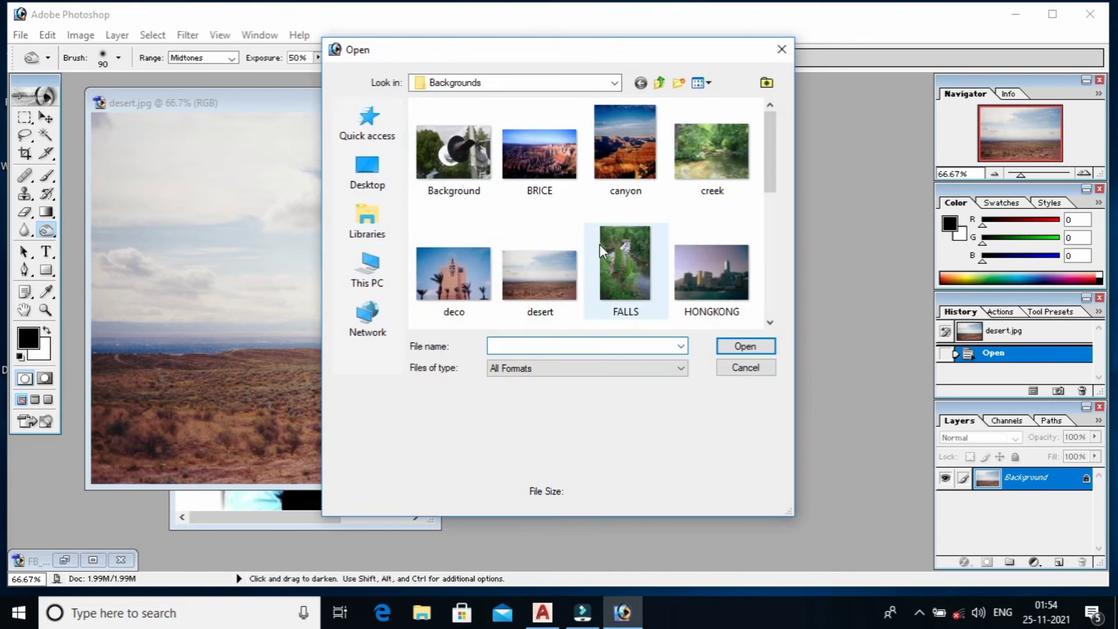
{"action": "left_click_drag", "start_coordinate": [769, 178], "coordinate": [769, 201]}
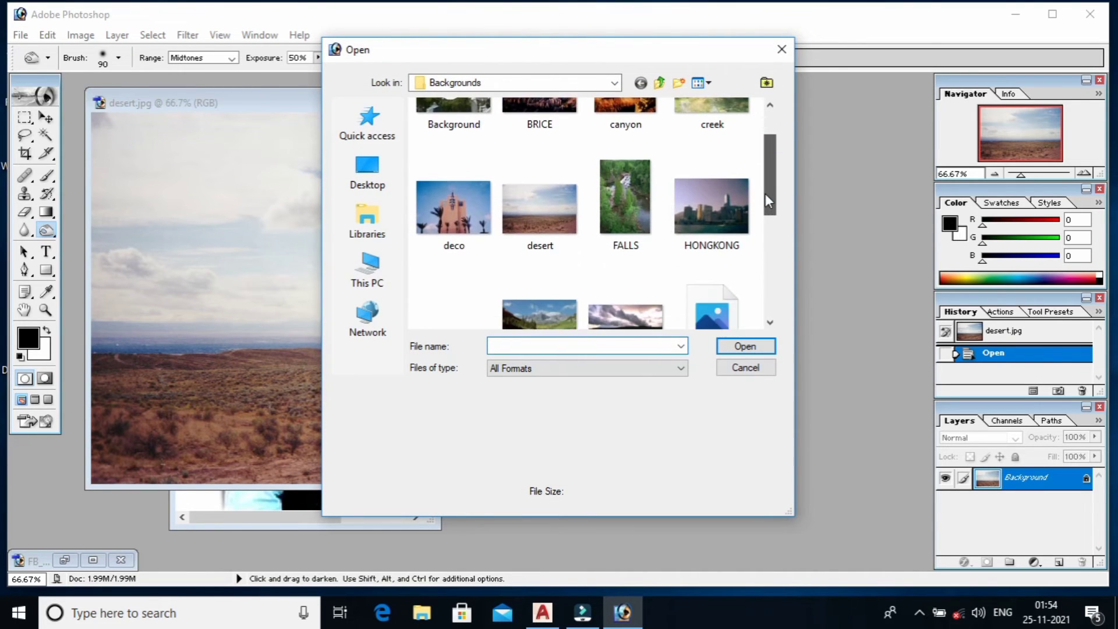
{"action": "left_click_drag", "start_coordinate": [768, 162], "coordinate": [770, 143]}
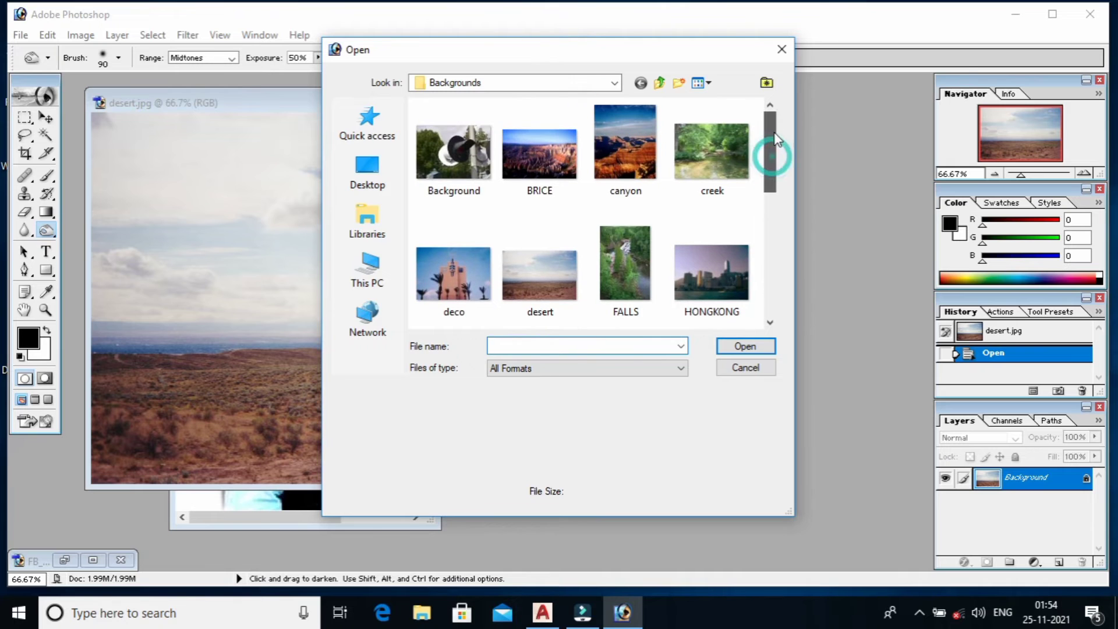
{"action": "double_click", "coordinate": [709, 161]}
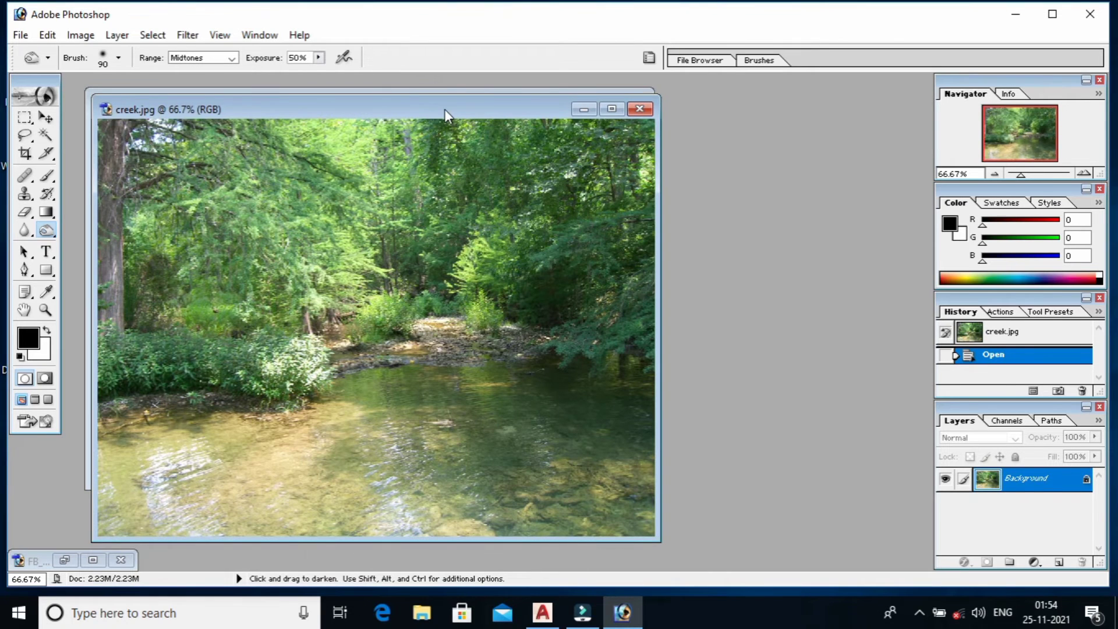
- Minimize desert.jpg, copy the creek picture into IMAG1 with the Move tool, and place its layer beneath the man's layer
{"action": "left_click_drag", "start_coordinate": [446, 111], "coordinate": [771, 163]}
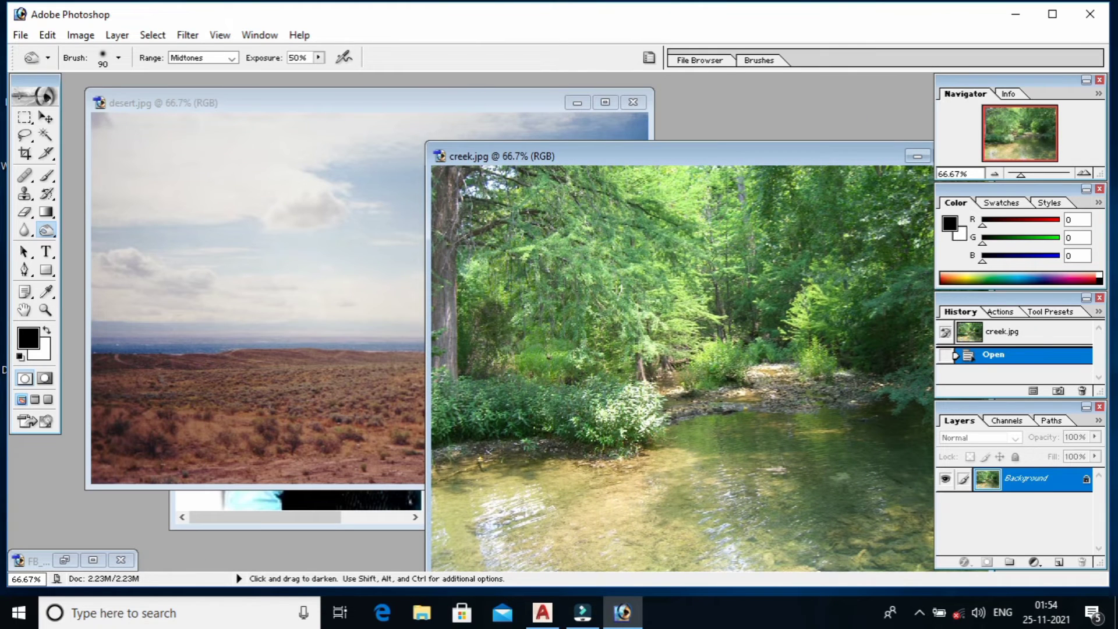
{"action": "key", "text": "v"}
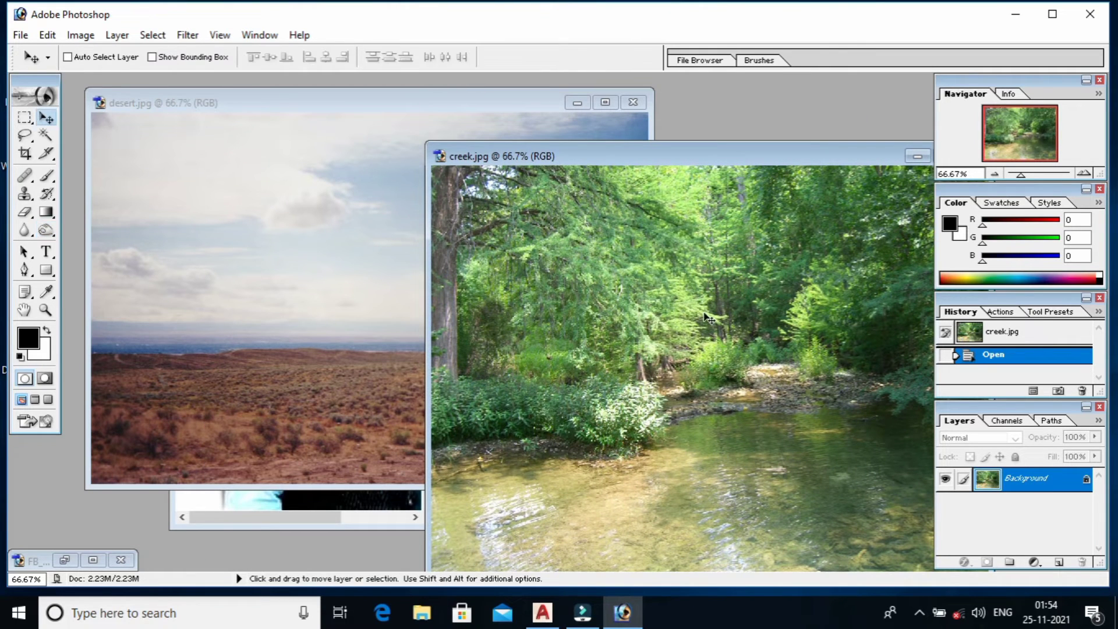
{"action": "left_click", "coordinate": [577, 103]}
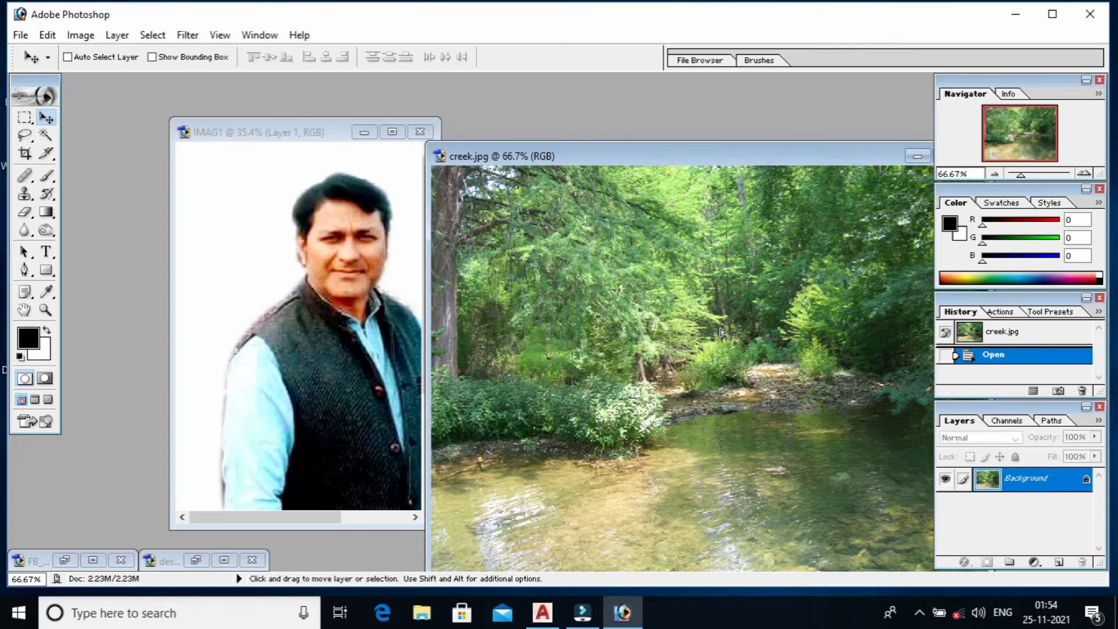
{"action": "left_click_drag", "start_coordinate": [313, 279], "coordinate": [290, 281]}
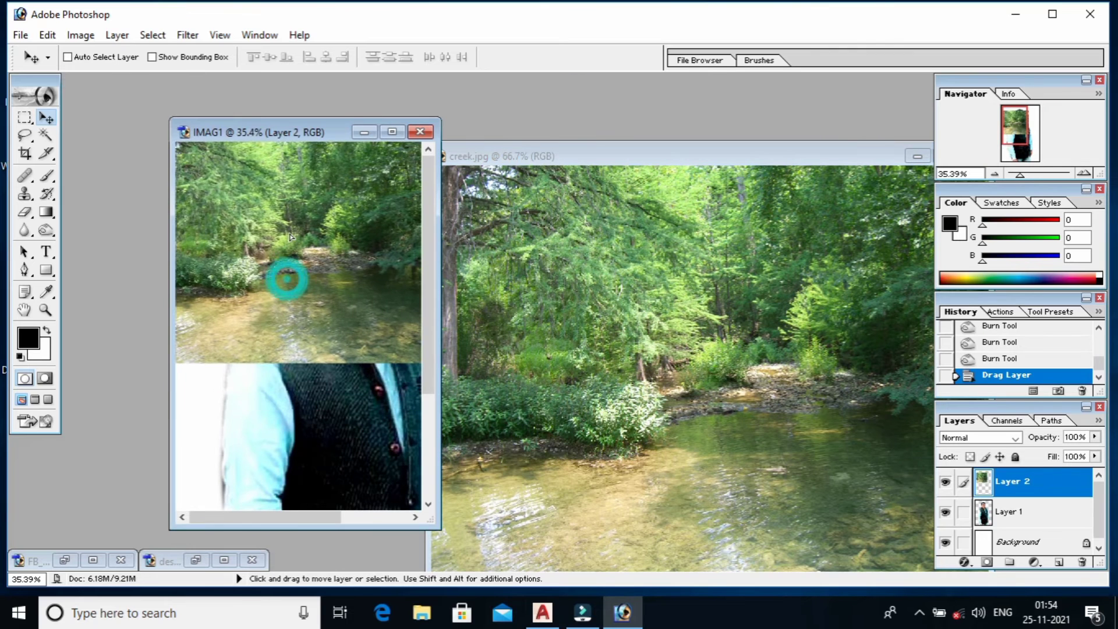
{"action": "left_click_drag", "start_coordinate": [289, 232], "coordinate": [357, 290]}
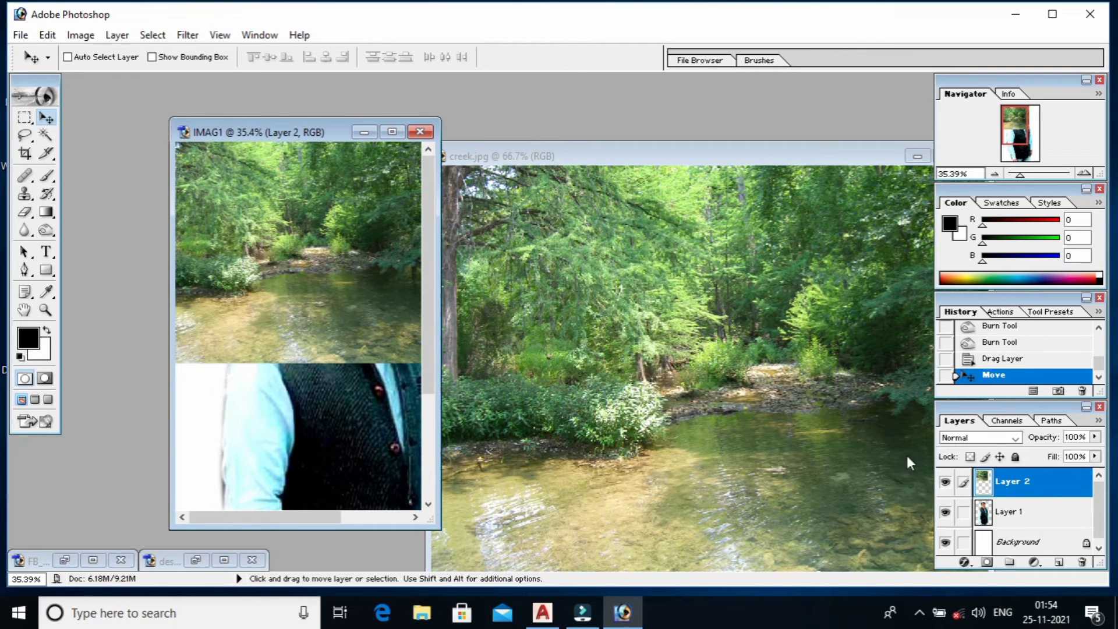
{"action": "left_click_drag", "start_coordinate": [1009, 520], "coordinate": [1007, 483]}
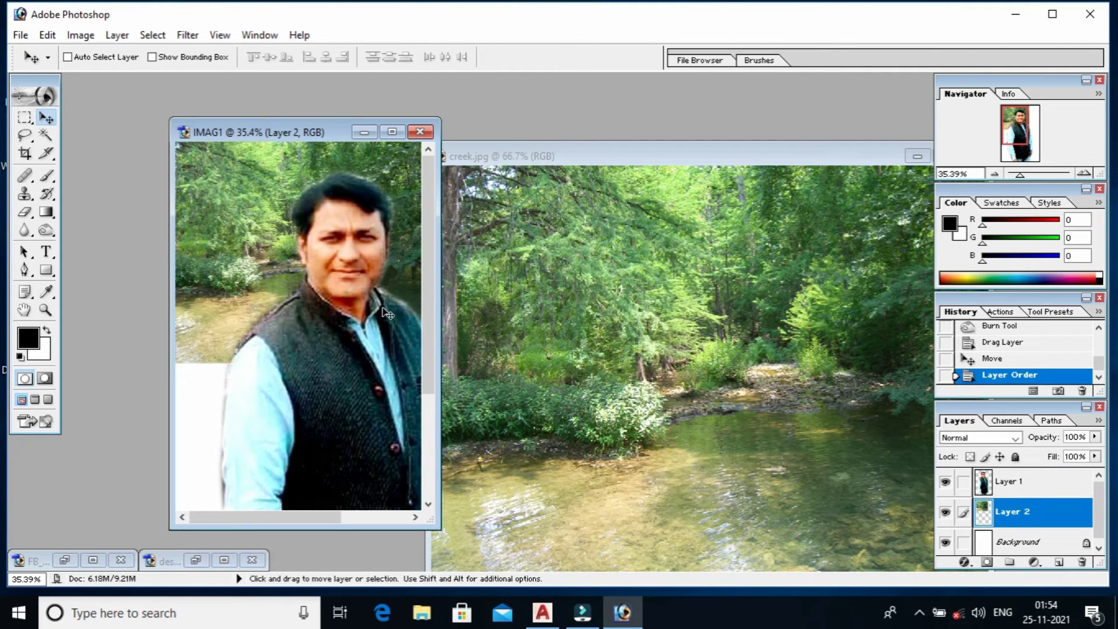
- Enlarge the creek layer proportionally to 155.3% with Free Transform so it spans the full width of IMAG1
{"action": "key", "text": "f"}
{"action": "right_click", "coordinate": [460, 213]}
{"action": "left_click", "coordinate": [466, 219]}
{"action": "key", "text": "ctrl+t"}
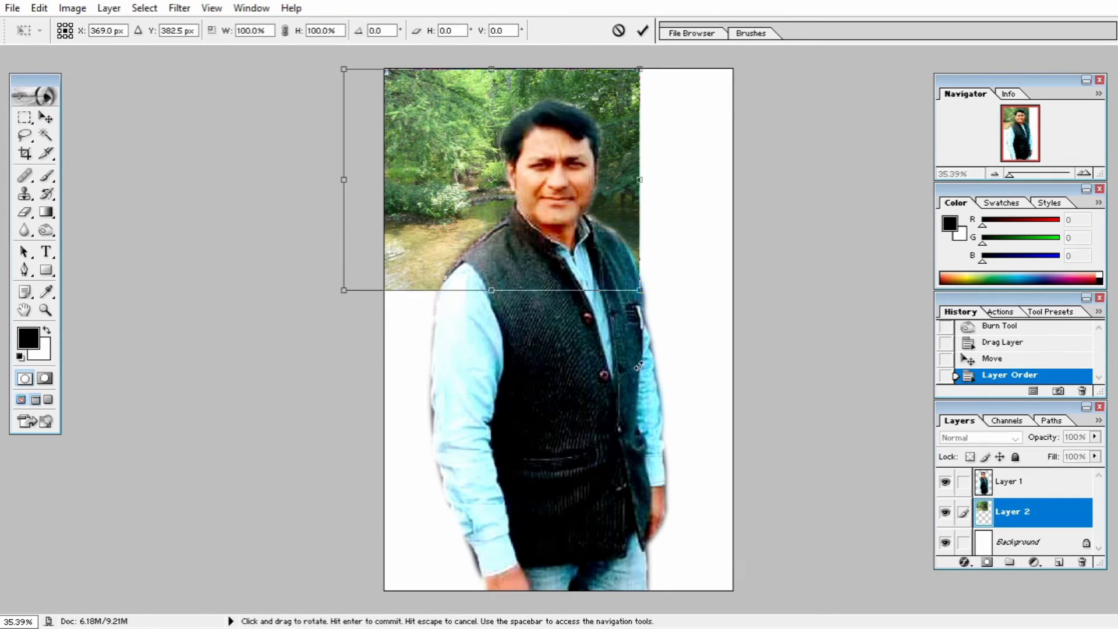
{"action": "left_click_drag", "start_coordinate": [640, 289], "coordinate": [804, 413]}
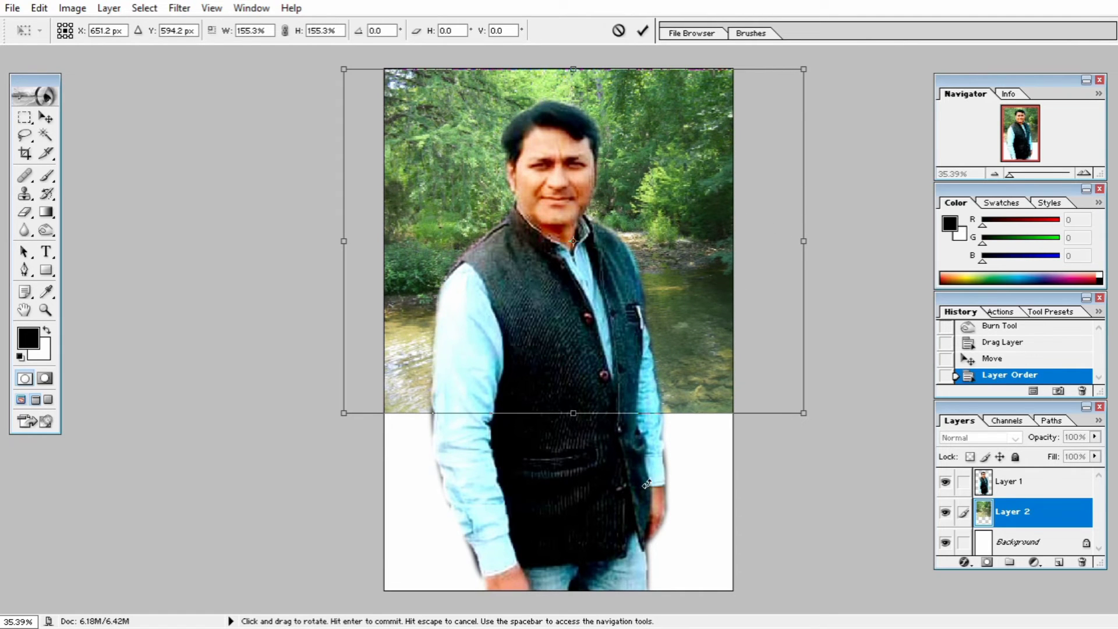
{"action": "key", "text": "Return"}
- Return to the standard screen mode and close the creek.jpg and desert.jpg pictures, leaving IMAG1 open
{"action": "key", "text": "f"}
{"action": "key", "text": "f"}
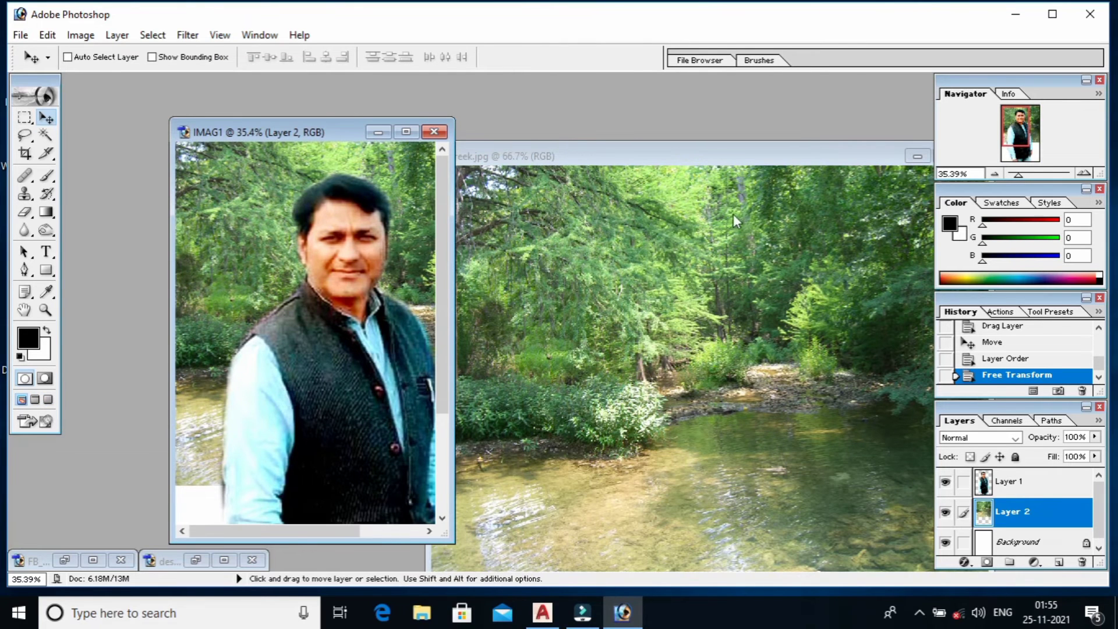
{"action": "left_click", "coordinate": [739, 158]}
{"action": "double_click", "coordinate": [683, 158]}
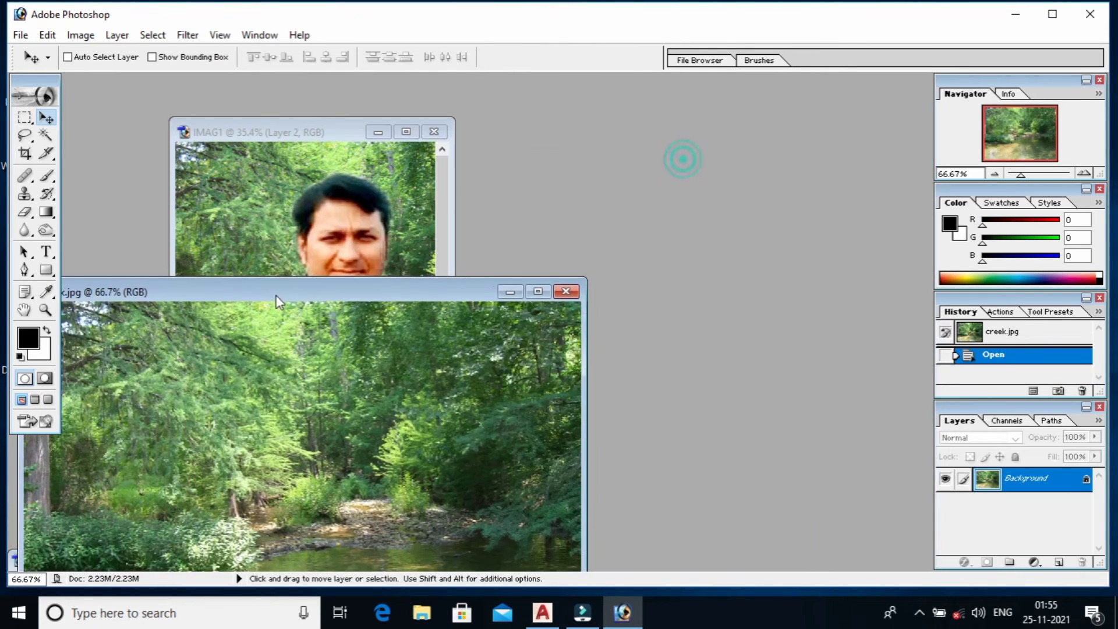
{"action": "left_click", "coordinate": [566, 291]}
{"action": "double_click", "coordinate": [658, 325]}
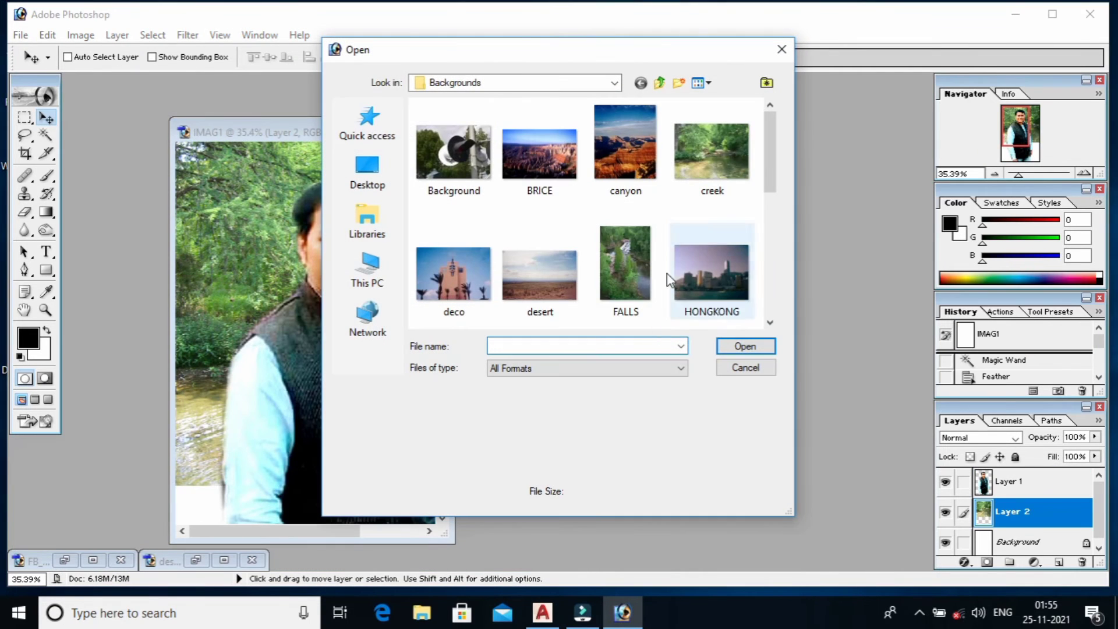
{"action": "double_click", "coordinate": [547, 288]}
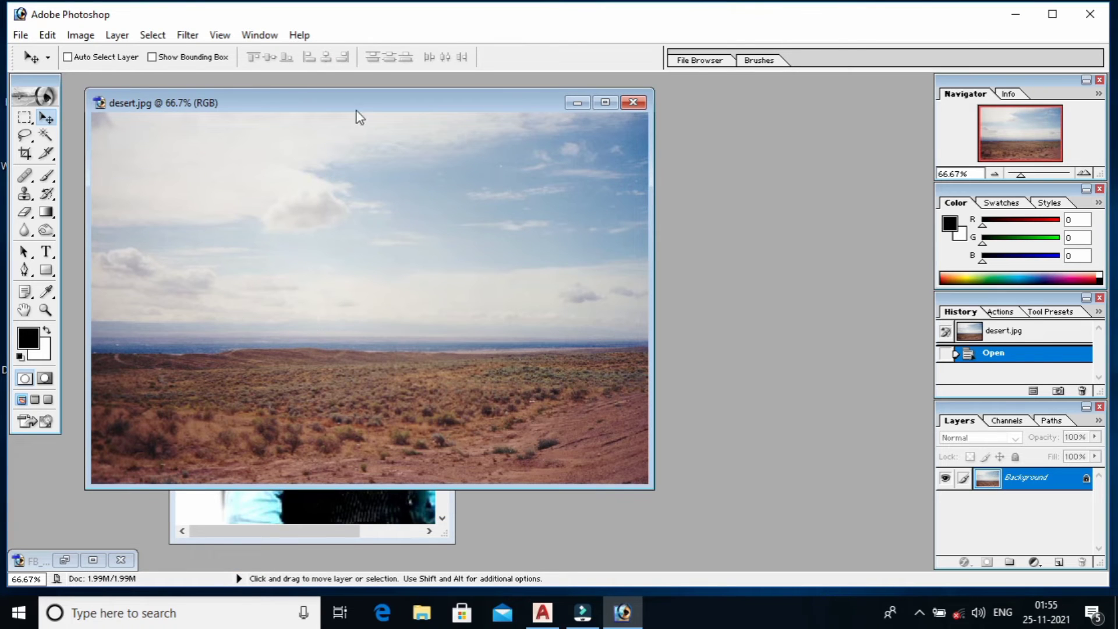
{"action": "left_click", "coordinate": [633, 103]}
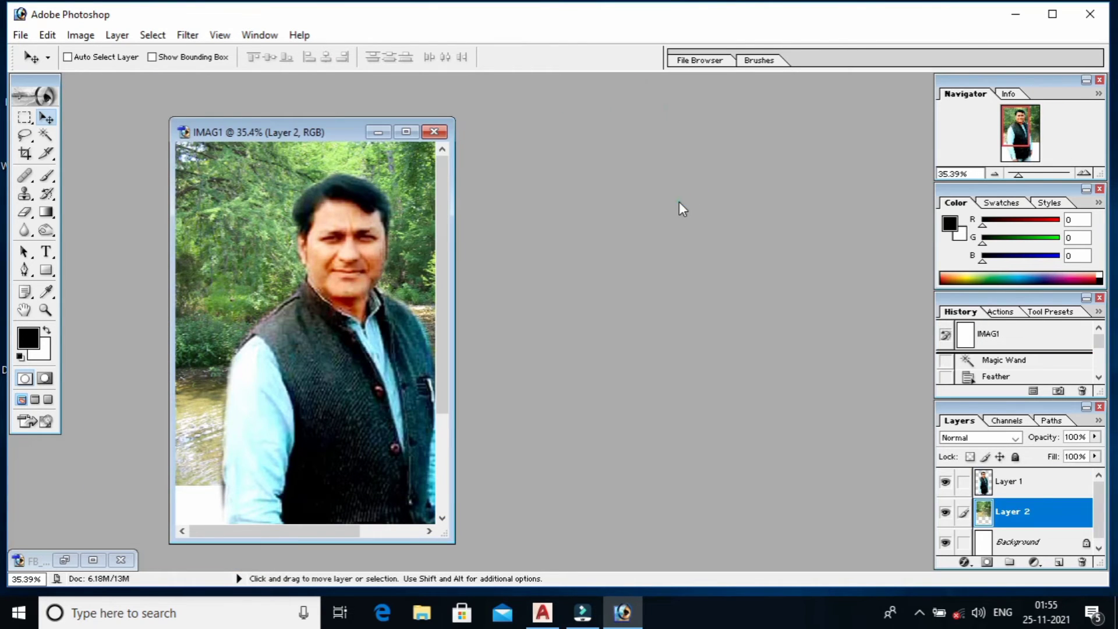
- Open MEADOW1 from the Backgrounds folder and move its window beside the man in IMAG1
{"action": "key", "text": "ctrl+o"}
{"action": "left_click_drag", "start_coordinate": [769, 162], "coordinate": [770, 294]}
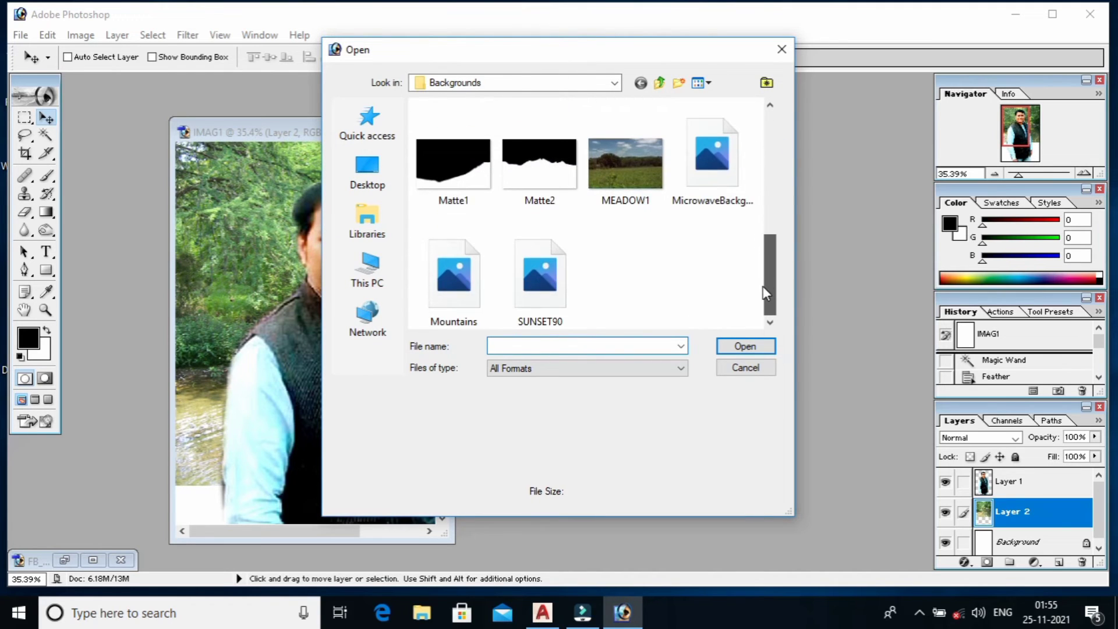
{"action": "double_click", "coordinate": [624, 173]}
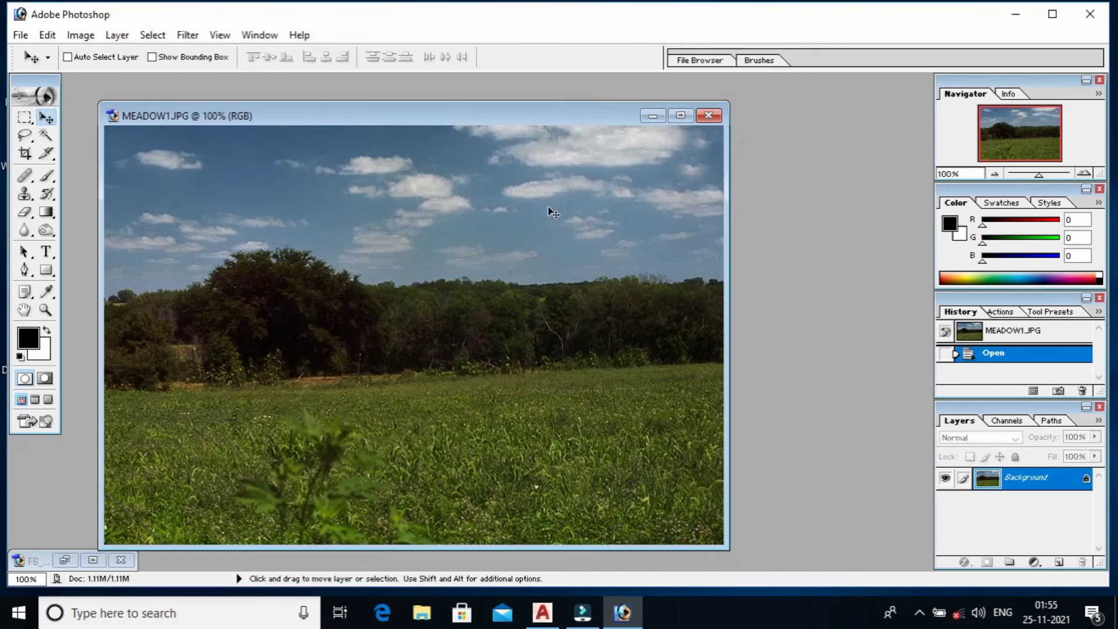
{"action": "left_click_drag", "start_coordinate": [471, 117], "coordinate": [786, 95]}
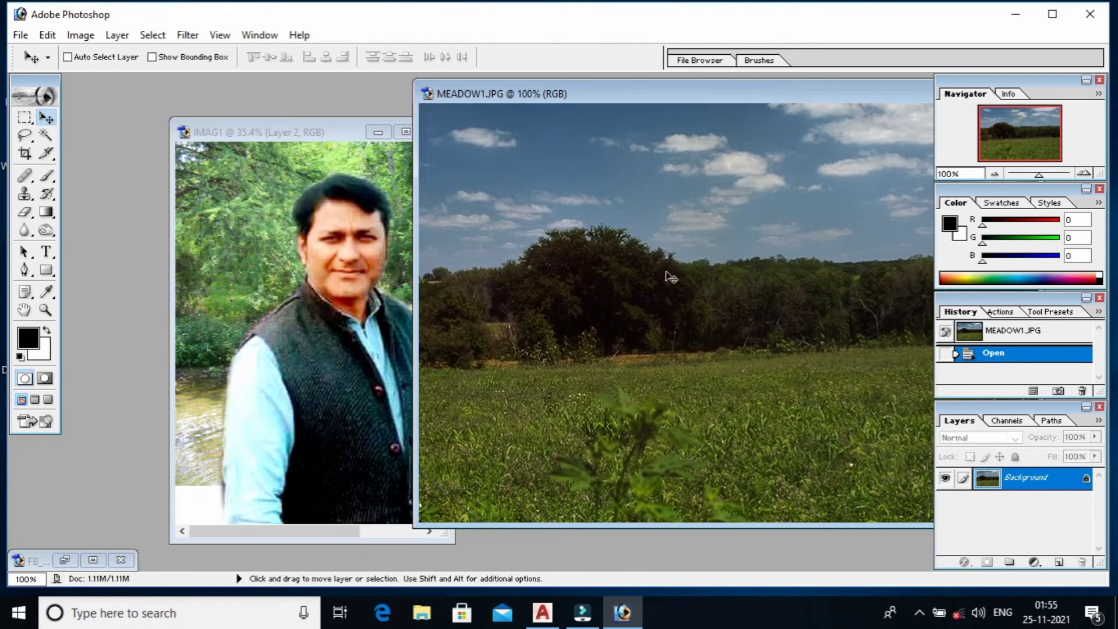
- Select the grass in the lower half of MEADOW1 with the Rectangular Marquee and feather the selection
{"action": "key", "text": "m"}
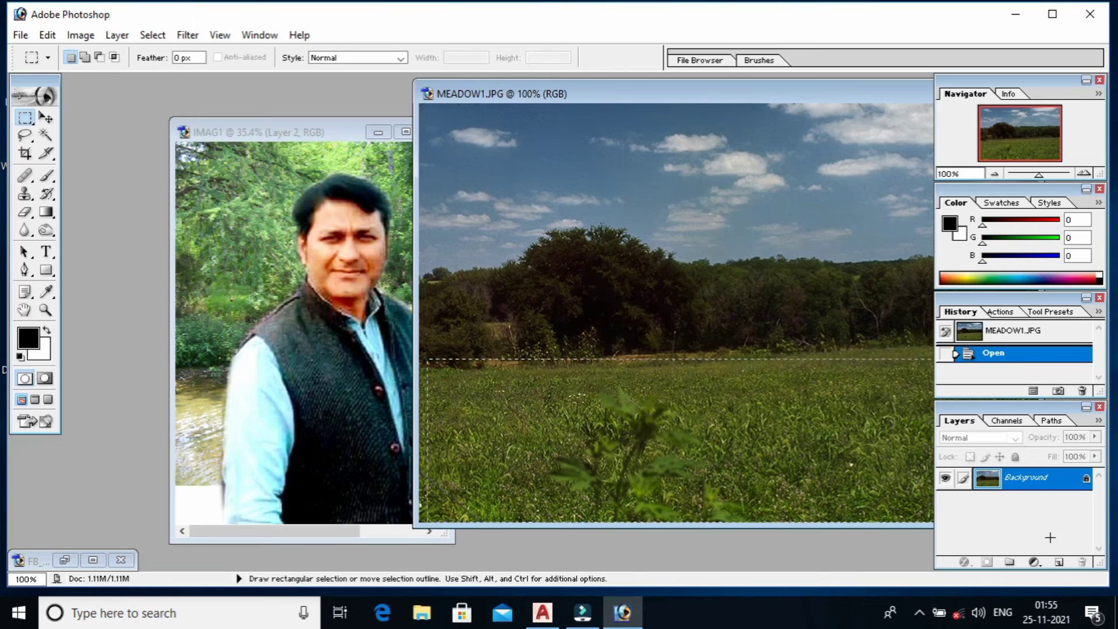
{"action": "left_click_drag", "start_coordinate": [1083, 550], "coordinate": [1086, 558]}
{"action": "key", "text": "ctrl"}
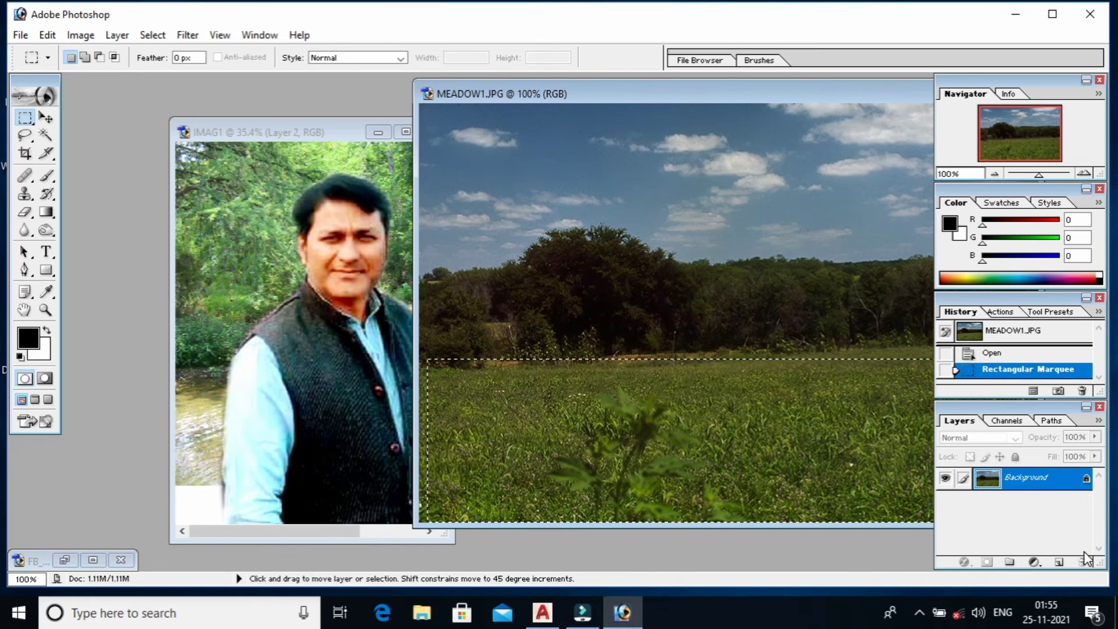
{"action": "key", "text": "alt+s"}
{"action": "key", "text": "f"}
{"action": "left_click", "coordinate": [637, 302]}
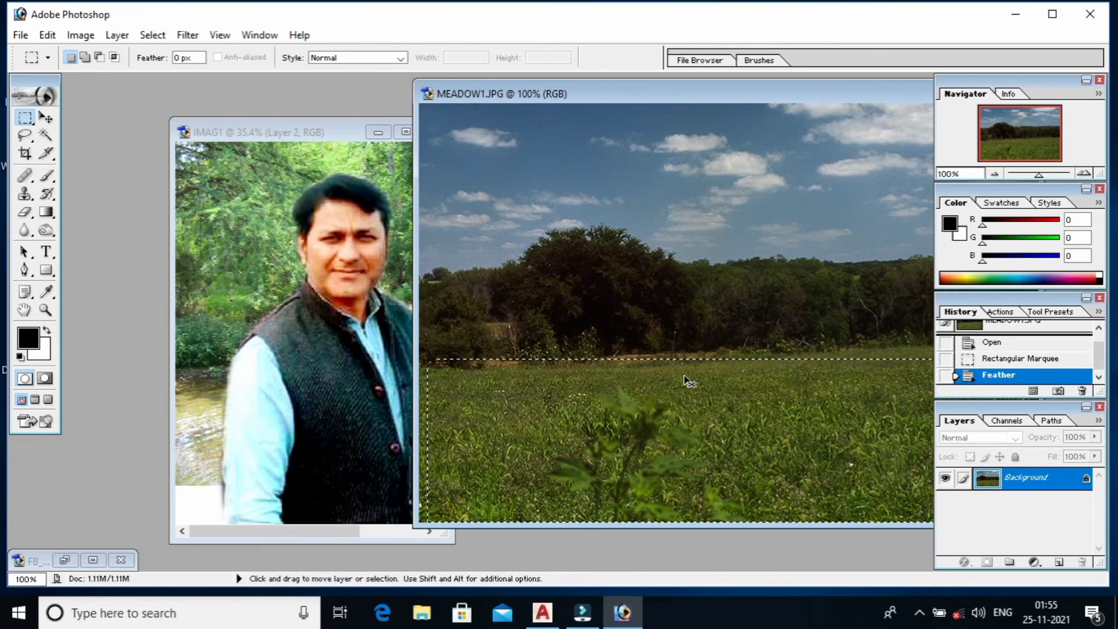
- Copy the selected grass to its own layer, bring it into IMAG1 behind the man, and align it with the creek's lower edge
{"action": "key", "text": "ctrl+j"}
{"action": "key", "text": "v"}
{"action": "left_click_drag", "start_coordinate": [724, 451], "coordinate": [201, 500]}
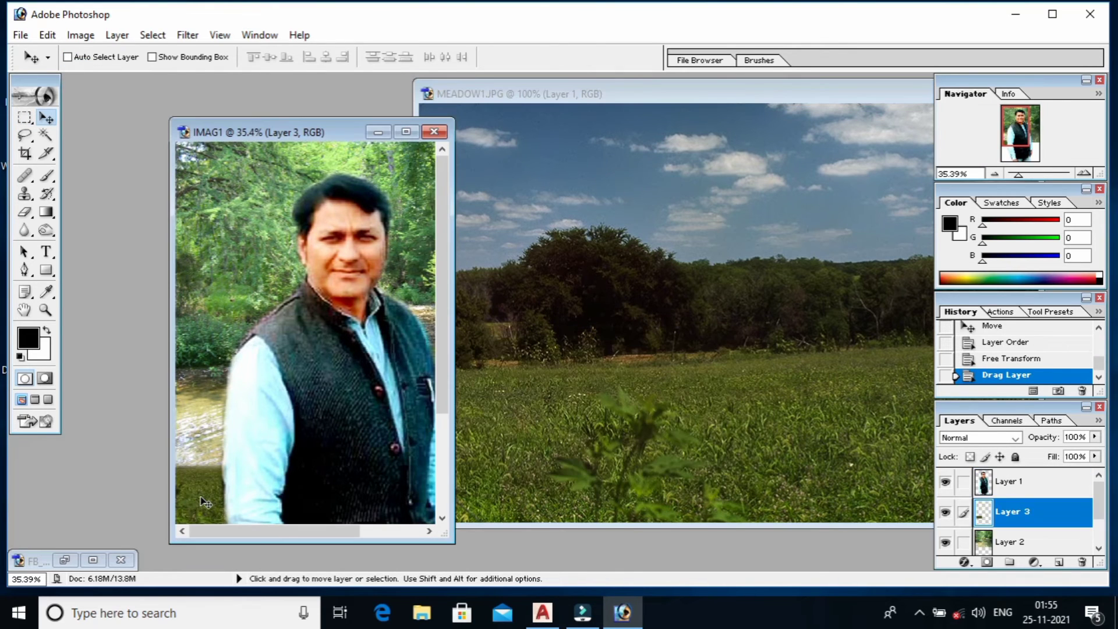
{"action": "key", "text": "f"}
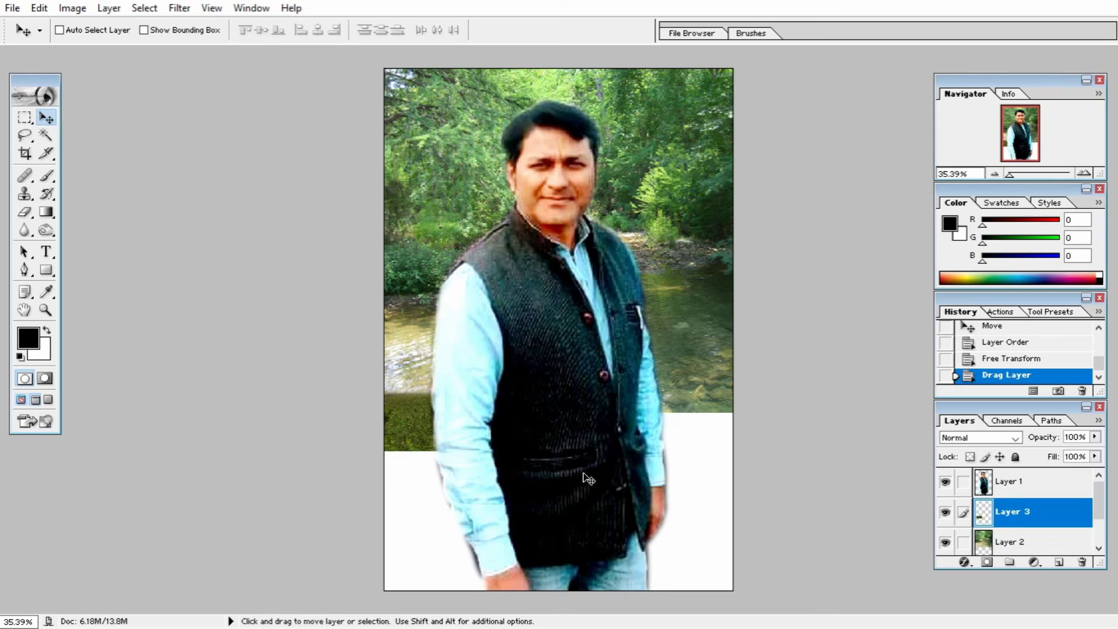
{"action": "right_click", "coordinate": [400, 435]}
{"action": "left_click", "coordinate": [428, 441]}
{"action": "left_click_drag", "start_coordinate": [428, 440], "coordinate": [453, 441]}
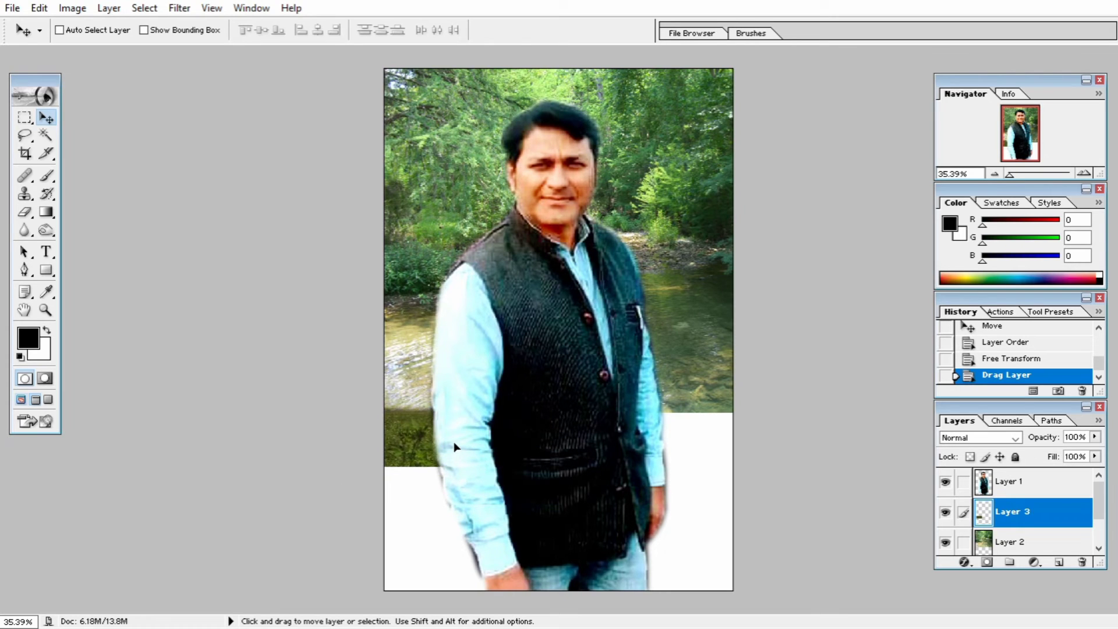
- Stretch the grass layer with Free Transform to cover the white area below the creek down to the canvas bottom
{"action": "key", "text": "ctrl+t"}
{"action": "left_click_drag", "start_coordinate": [559, 465], "coordinate": [729, 492]}
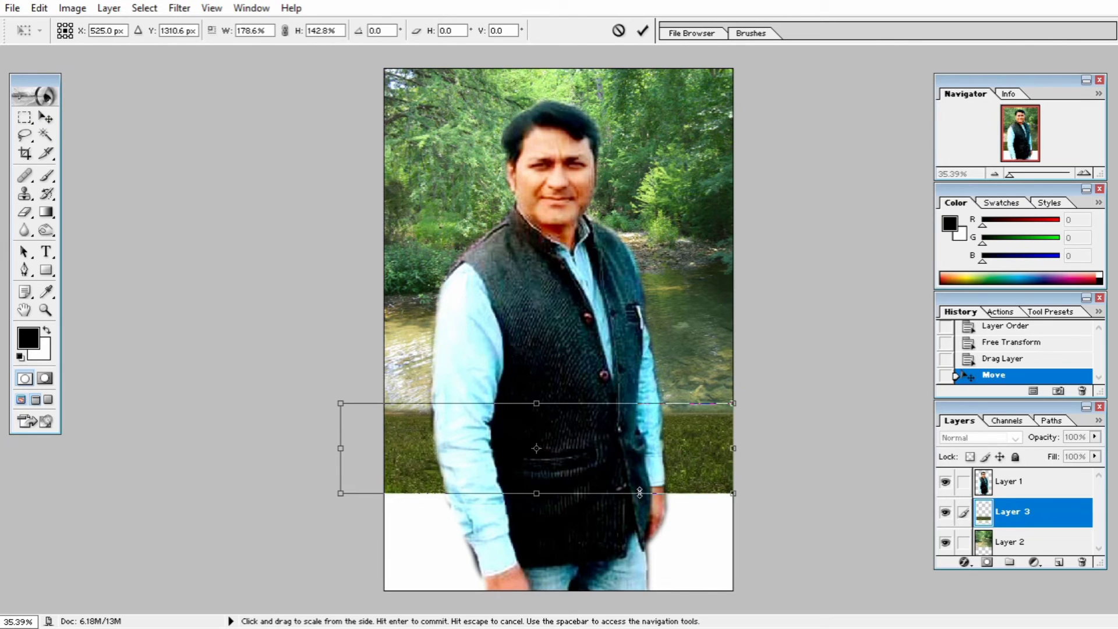
{"action": "left_click_drag", "start_coordinate": [548, 496], "coordinate": [533, 590]}
{"action": "left_click_drag", "start_coordinate": [536, 402], "coordinate": [535, 397]}
{"action": "key", "text": "Return"}
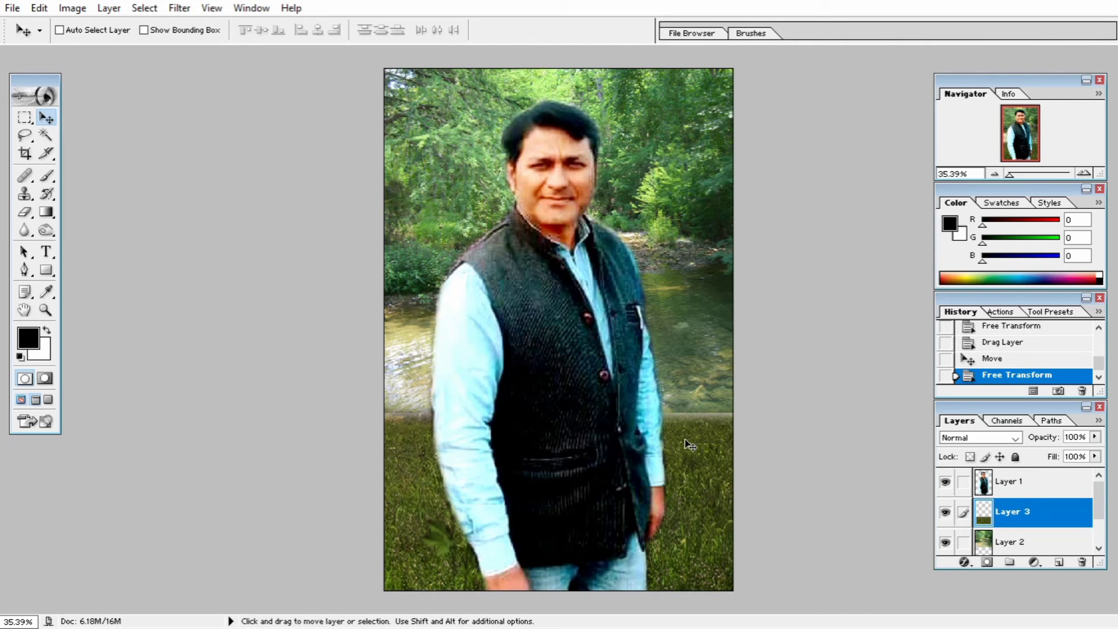
- Crop IMAG1 to its full canvas bounds to trim the layer parts that extend beyond the image
{"action": "key", "text": "ctrl+minus"}
{"action": "key", "text": "ctrl+minus"}
{"action": "key", "text": "ctrl+minus"}
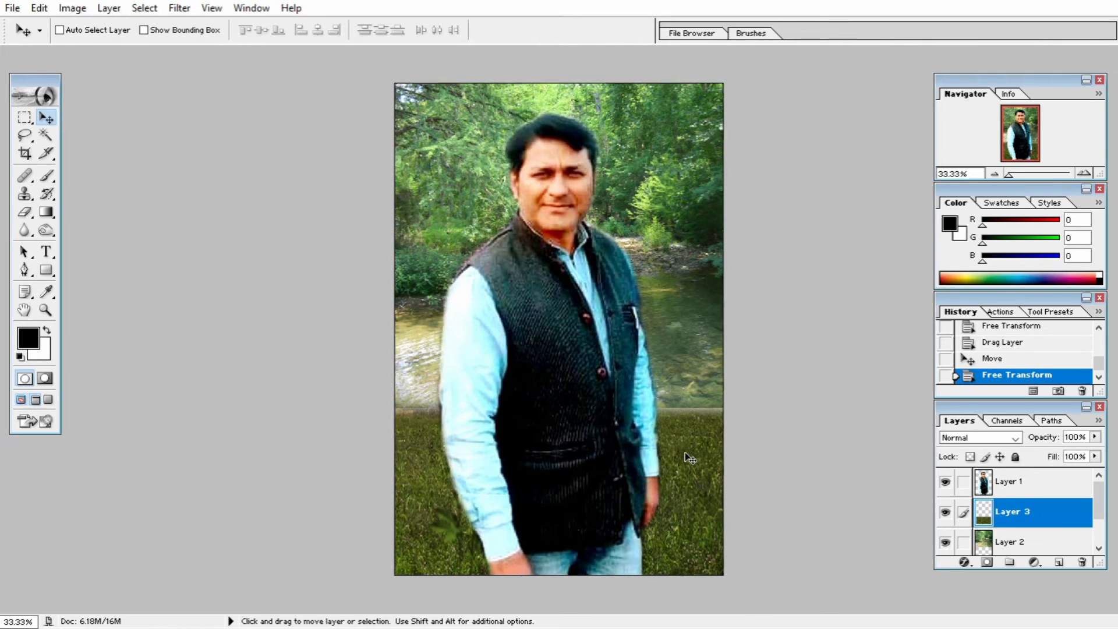
{"action": "key", "text": "ctrl+t"}
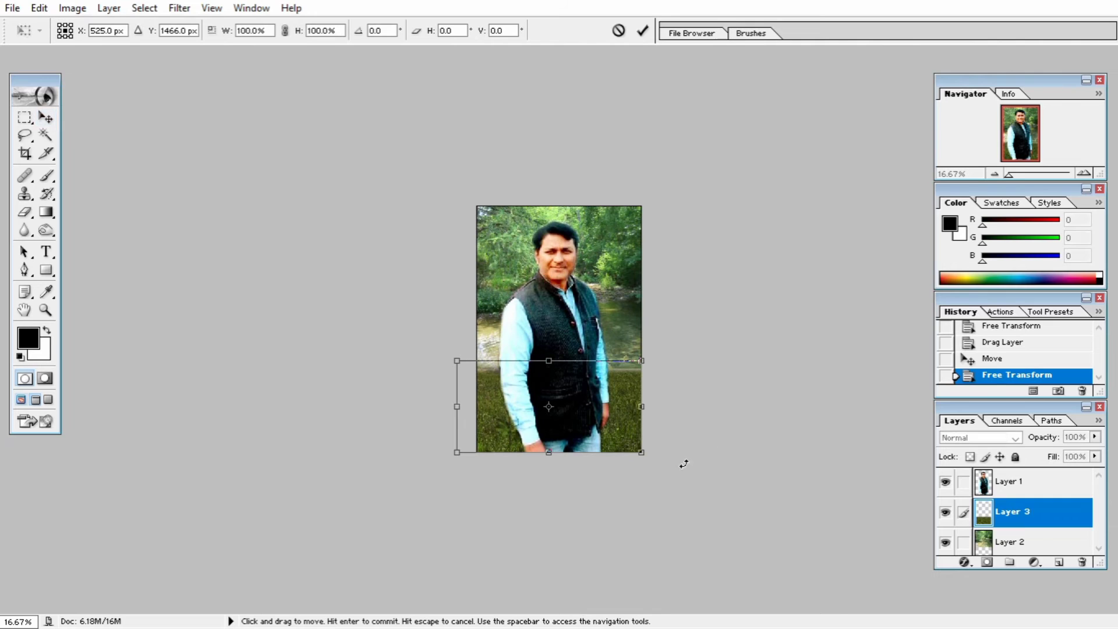
{"action": "key", "text": "Return"}
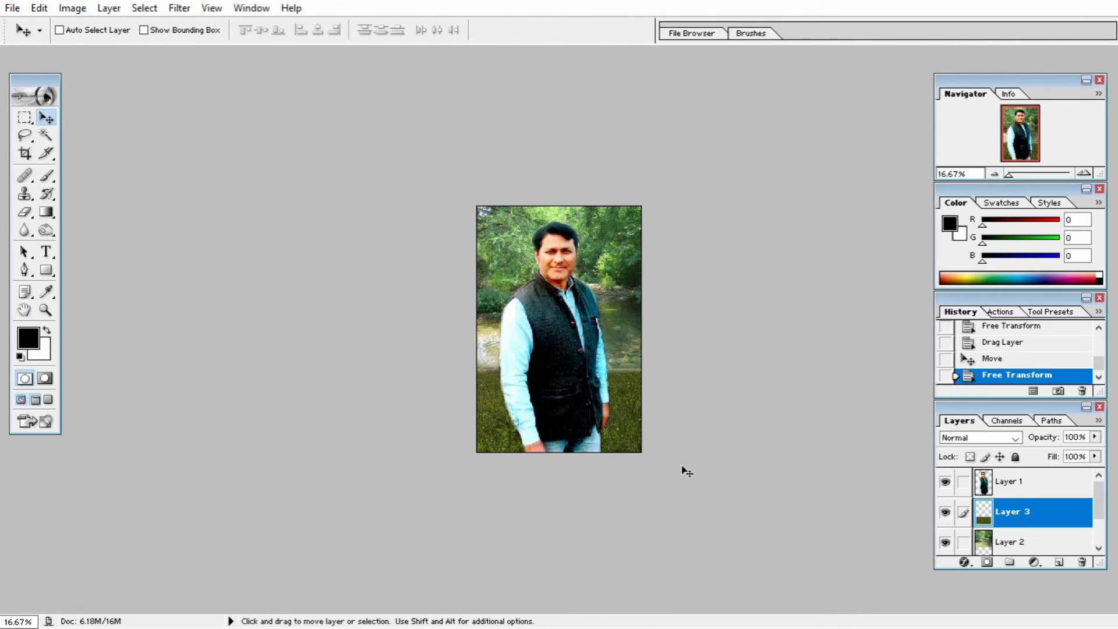
{"action": "key", "text": "c"}
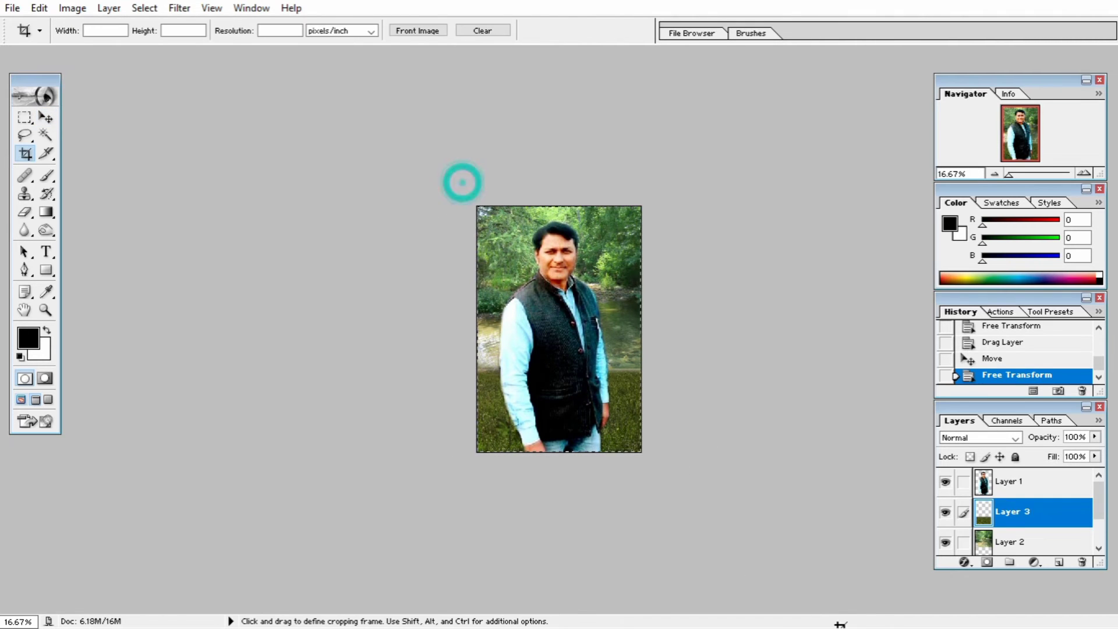
{"action": "left_click_drag", "start_coordinate": [462, 182], "coordinate": [643, 454]}
{"action": "key", "text": "Return"}
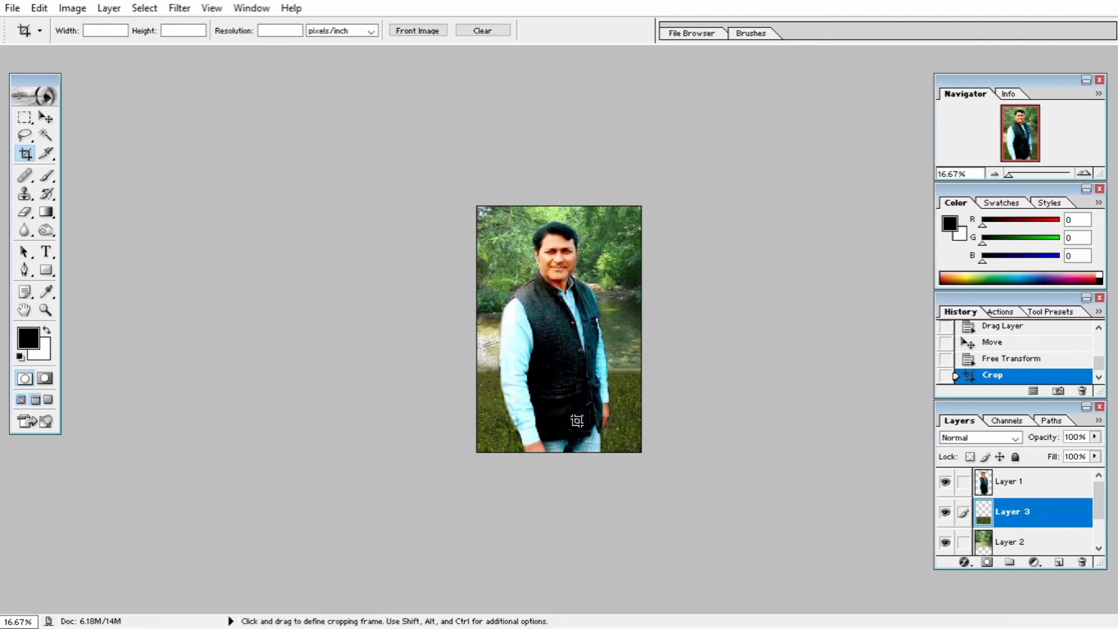
- Skew the grass layer by pulling both of its lower corners outward to give the ground perspective
{"action": "key", "text": "v"}
{"action": "right_click", "coordinate": [621, 412]}
{"action": "left_click", "coordinate": [639, 418]}
{"action": "key", "text": "ctrl+t"}
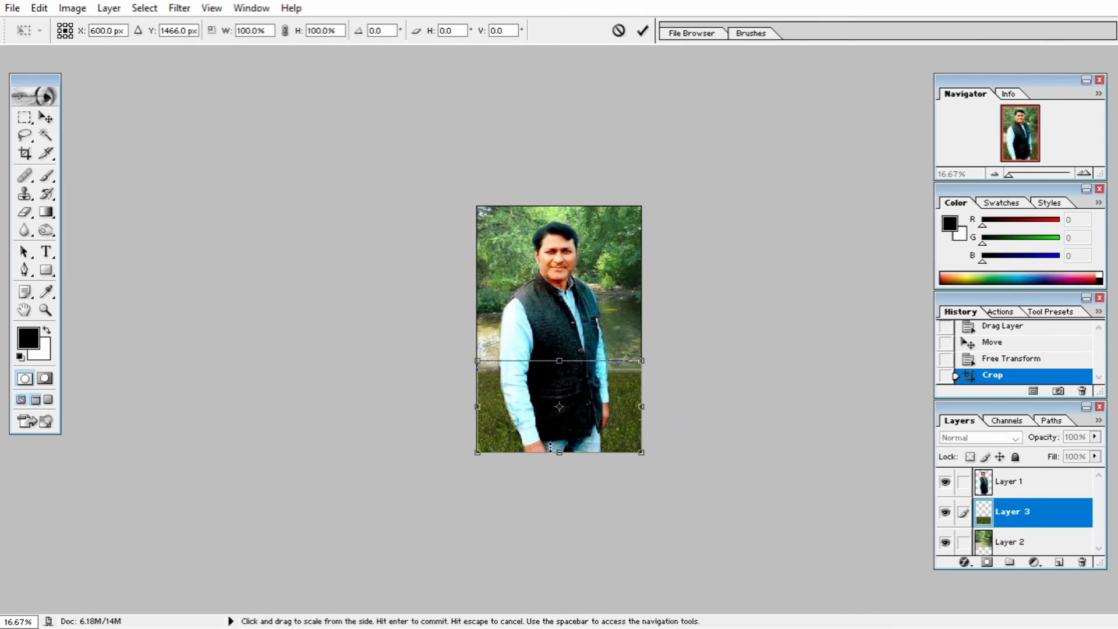
{"action": "right_click", "coordinate": [504, 429]}
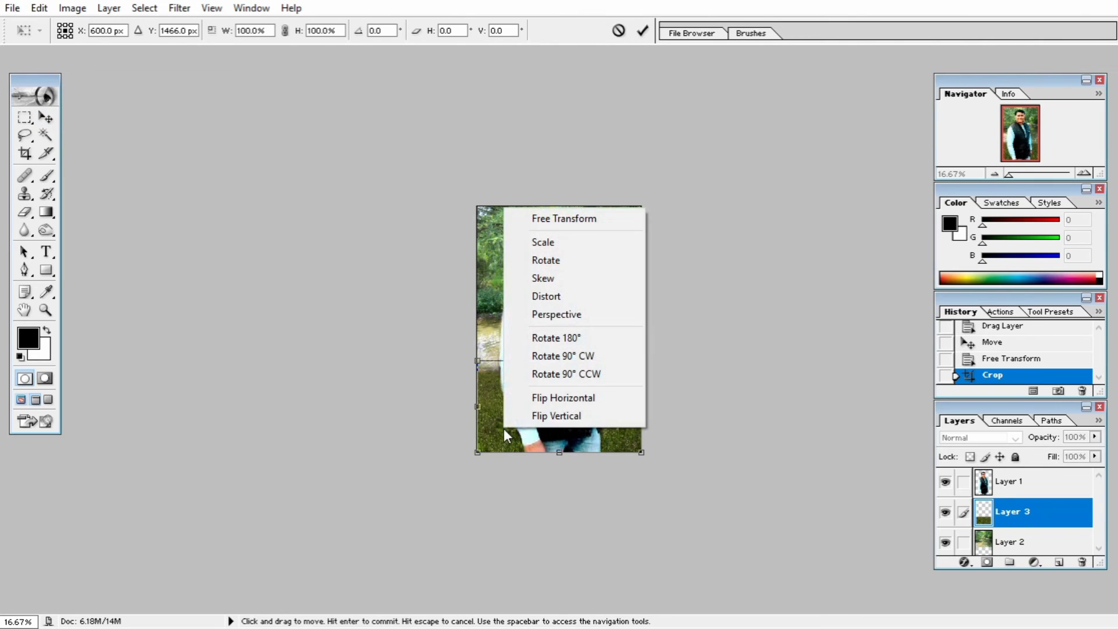
{"action": "left_click", "coordinate": [548, 279]}
{"action": "left_click_drag", "start_coordinate": [477, 453], "coordinate": [362, 454]}
{"action": "left_click_drag", "start_coordinate": [642, 454], "coordinate": [769, 452]}
{"action": "key", "text": "Return"}
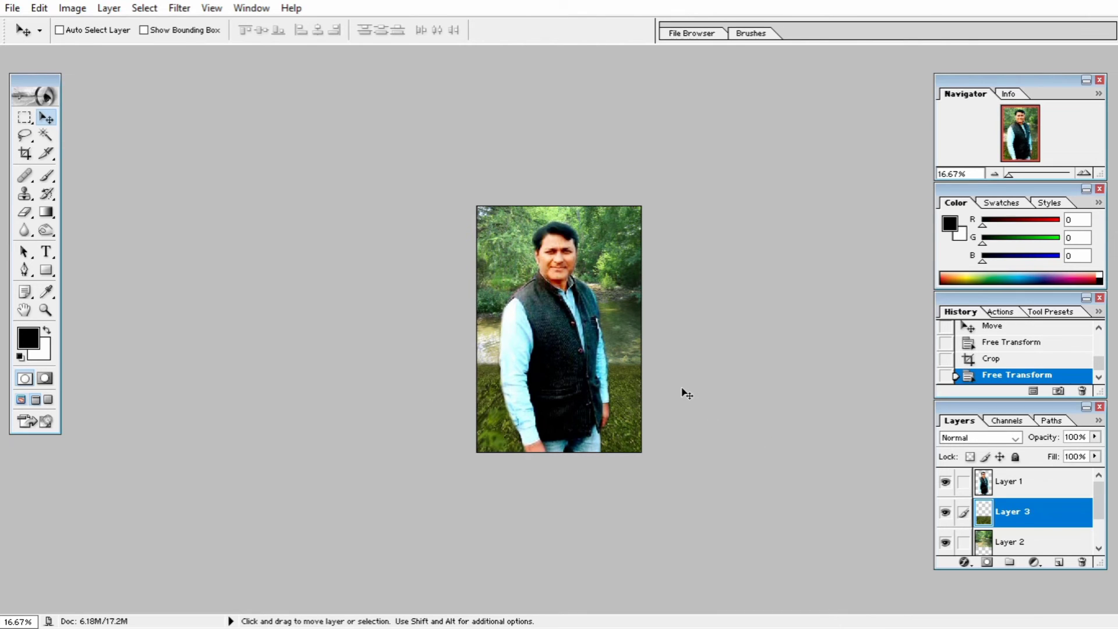
- Link and merge the grass and creek layers, and merge the result down into the Background layer
{"action": "left_click", "coordinate": [963, 542]}
{"action": "key", "text": "ctrl+e"}
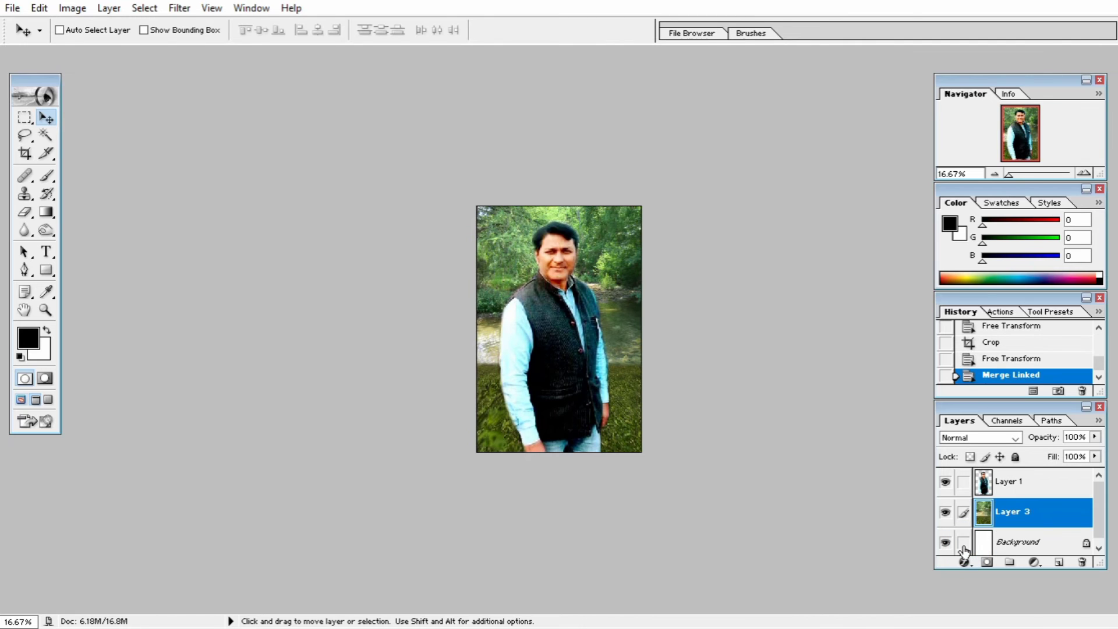
{"action": "key", "text": "ctrl+0"}
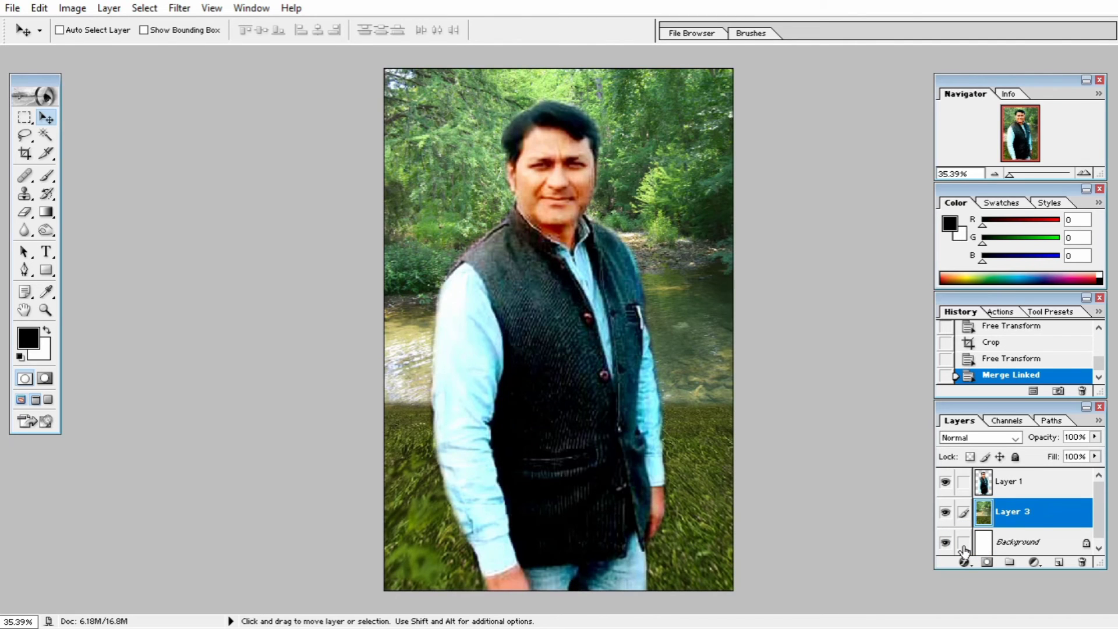
{"action": "key", "text": "ctrl+e"}
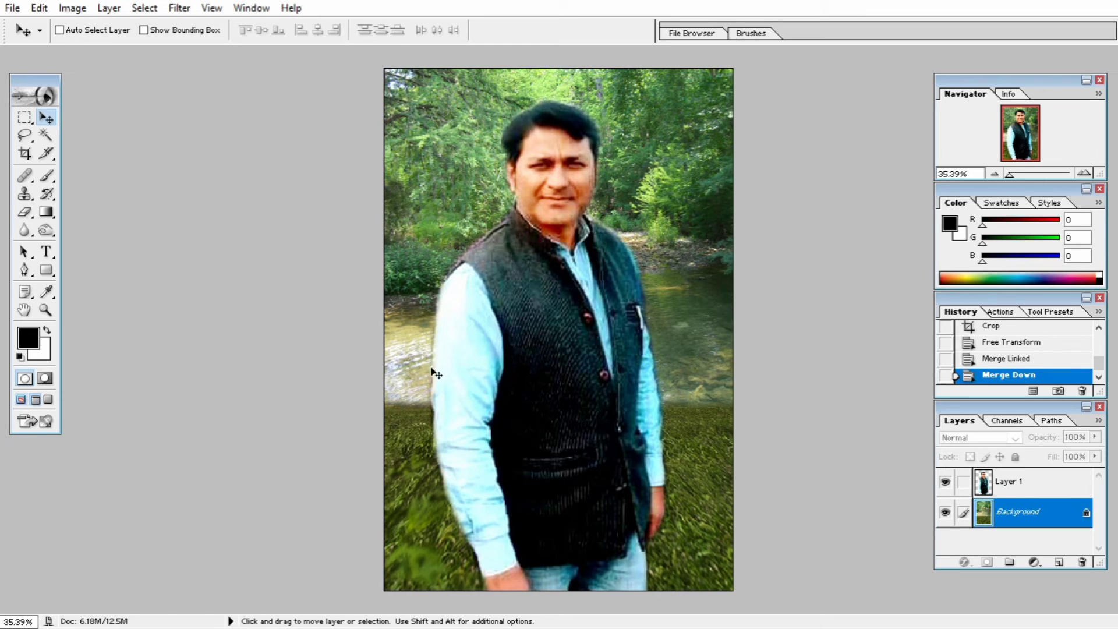
- Select the entire canvas and convert the selection into a border 20 pixels wide
{"action": "key", "text": "ctrl+a"}
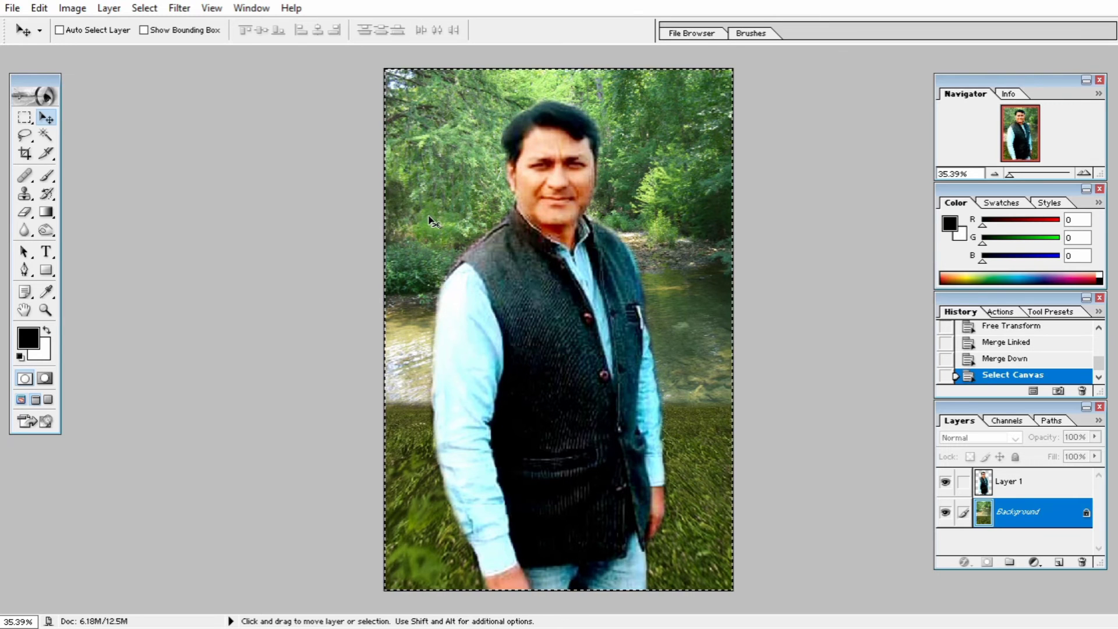
{"action": "left_click", "coordinate": [144, 8]}
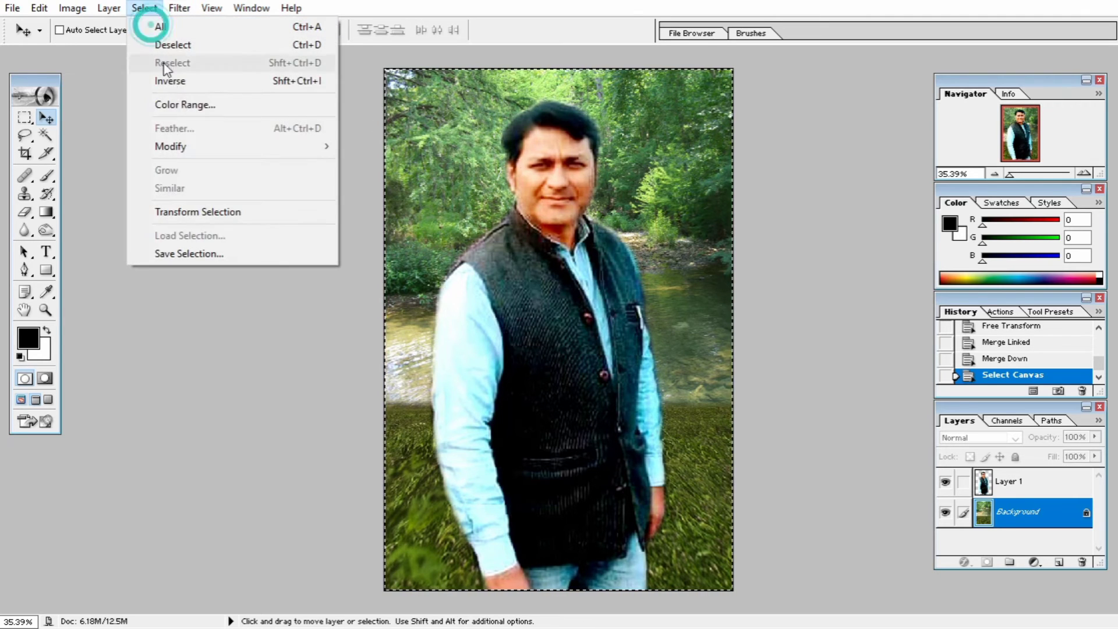
{"action": "mouse_move", "coordinate": [203, 153]}
{"action": "left_click", "coordinate": [399, 150]}
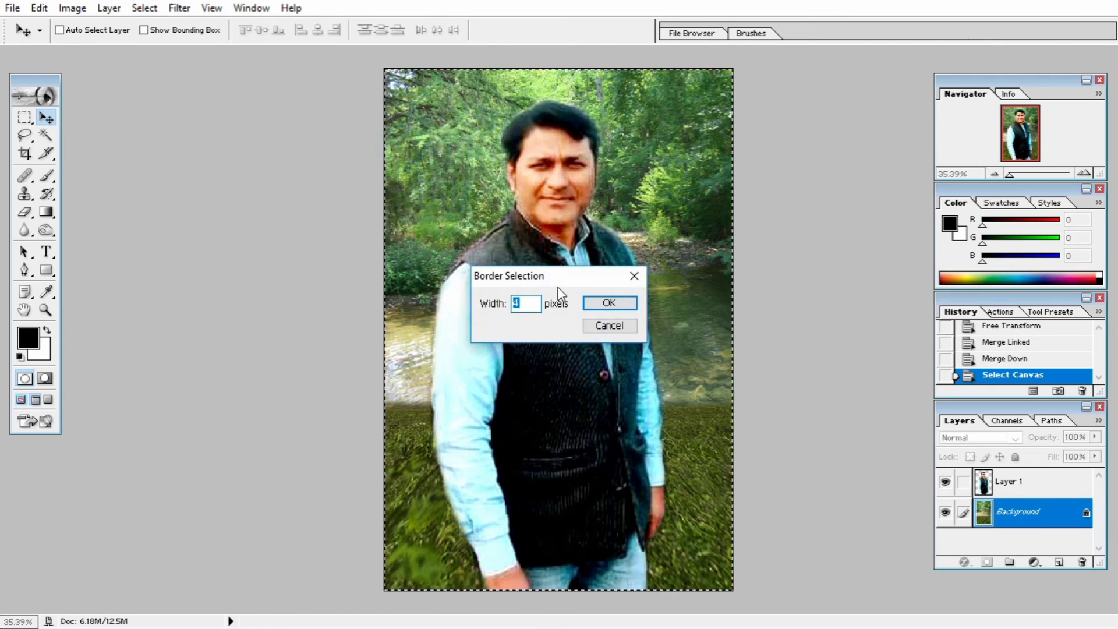
{"action": "type", "text": "20"}
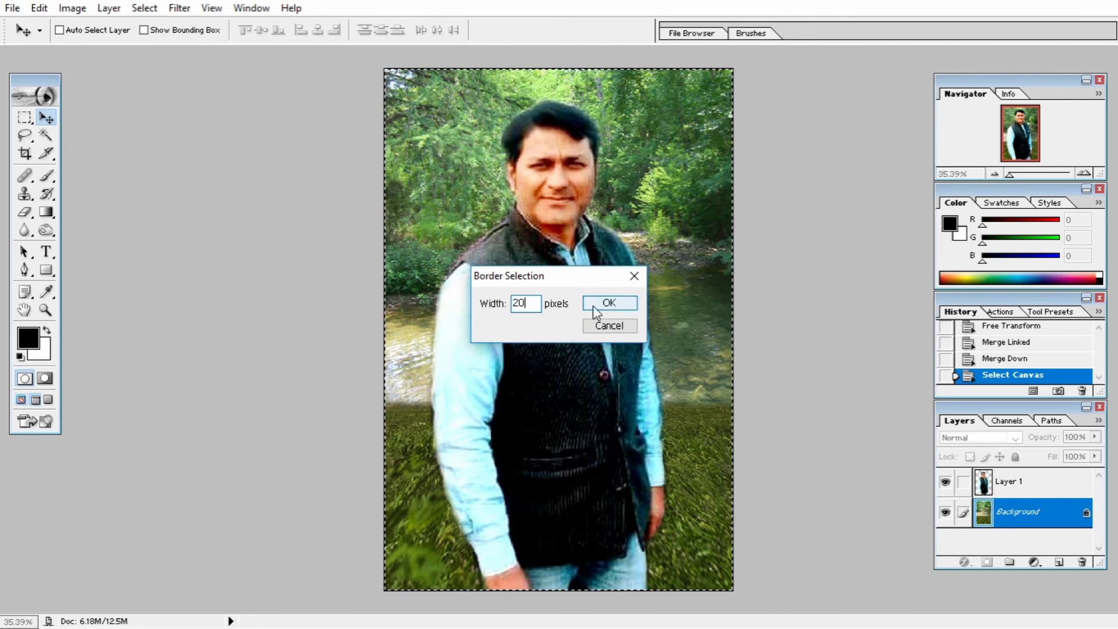
{"action": "left_click", "coordinate": [621, 304]}
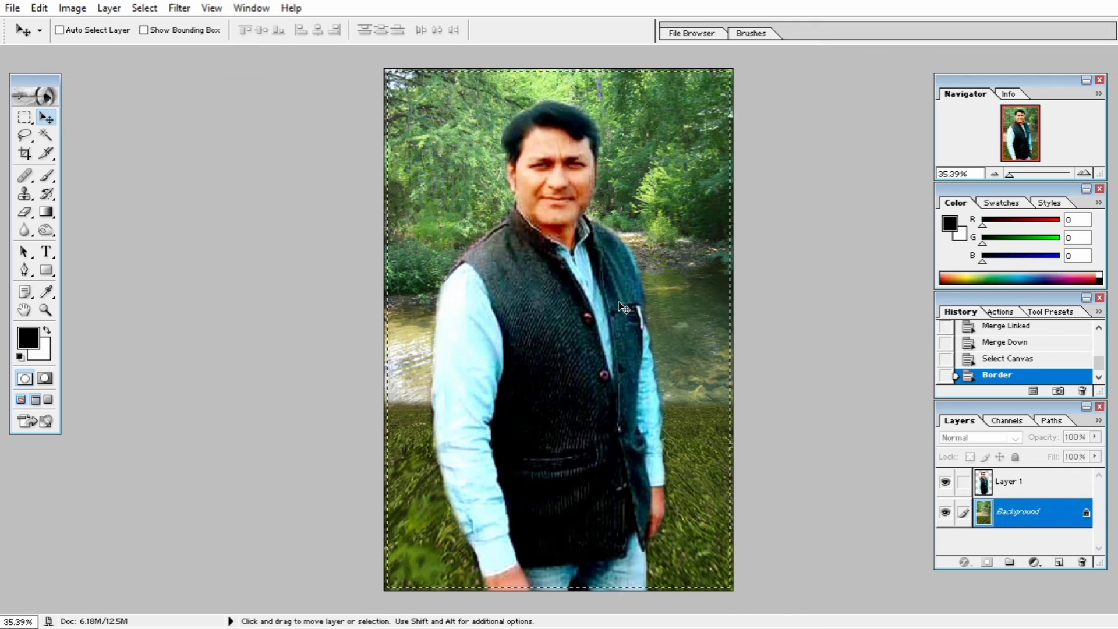
- Clear the border selection on the Background layer four times to form a white frame around the picture
{"action": "key", "text": "Delete"}
{"action": "key", "text": "Delete"}
{"action": "key", "text": "Delete"}
{"action": "key", "text": "Delete"}
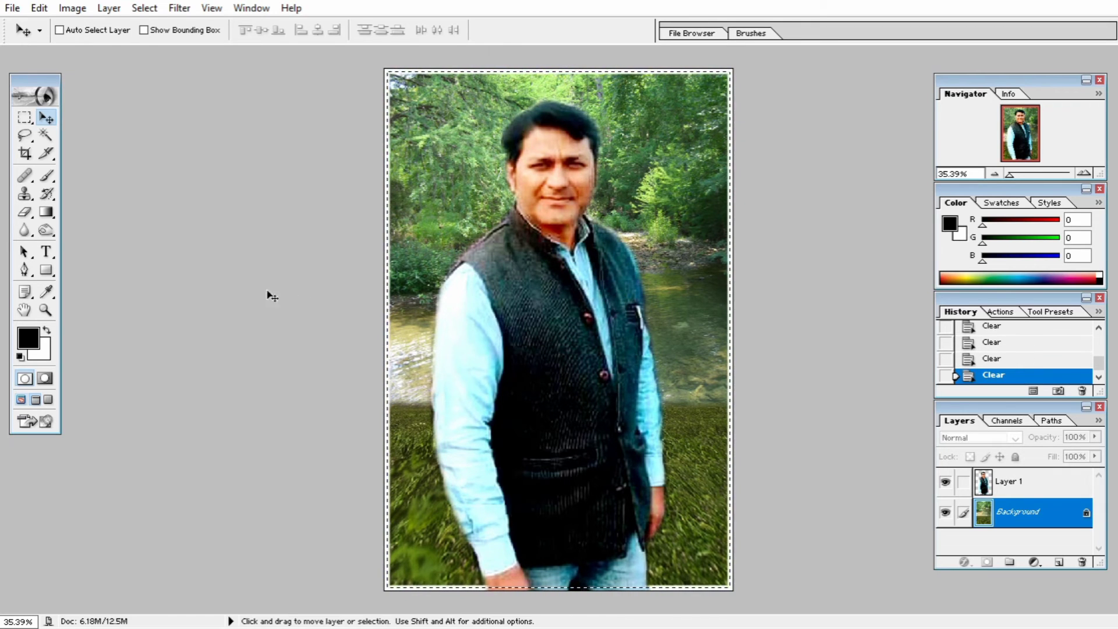
- Fill the border selection on the Background layer with a diagonal orange-yellow-orange linear gradient
{"action": "left_click", "coordinate": [47, 213]}
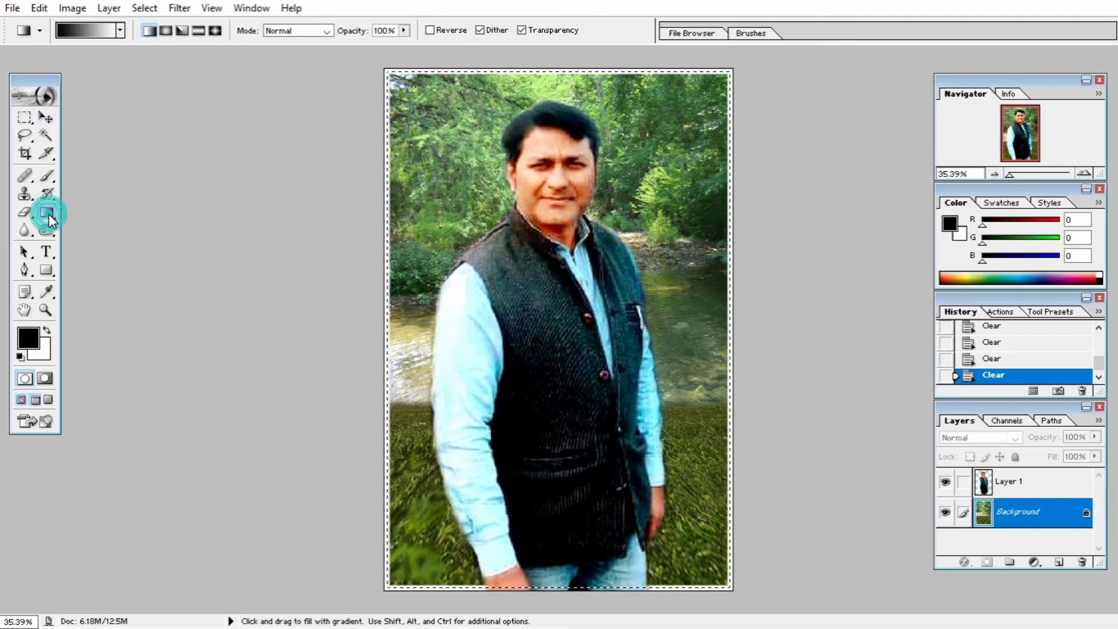
{"action": "left_click", "coordinate": [120, 31]}
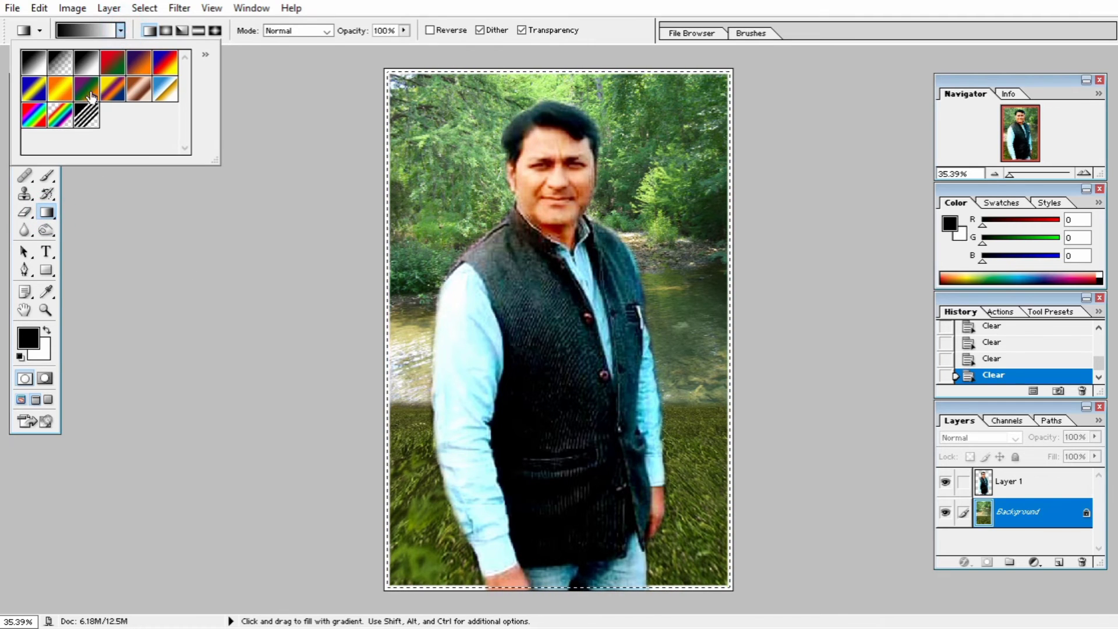
{"action": "double_click", "coordinate": [60, 89]}
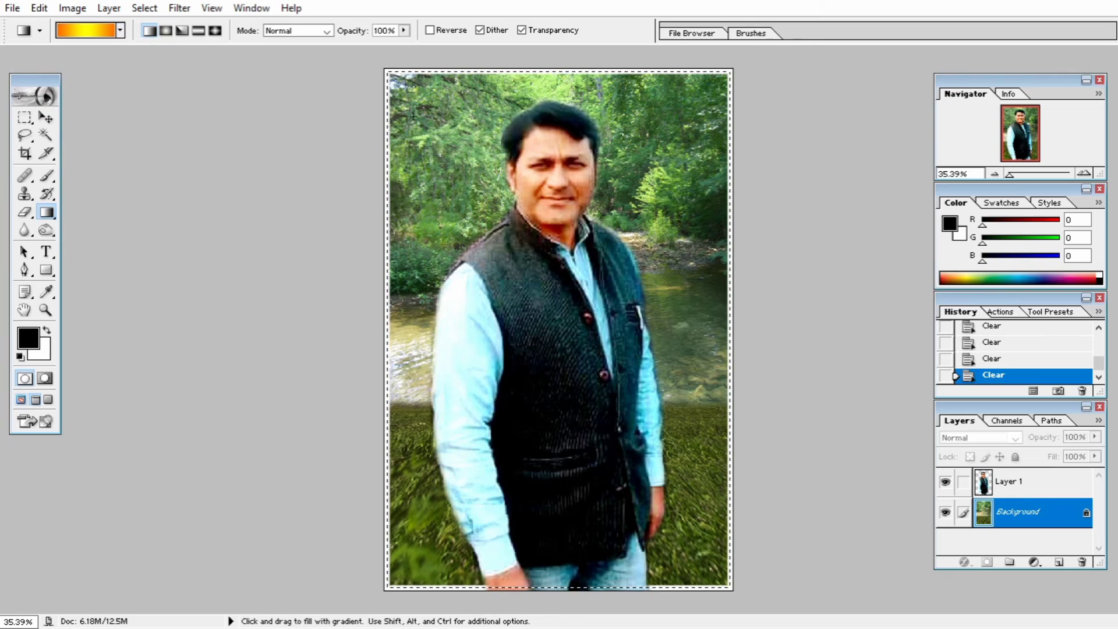
{"action": "left_click_drag", "start_coordinate": [362, 108], "coordinate": [816, 502]}
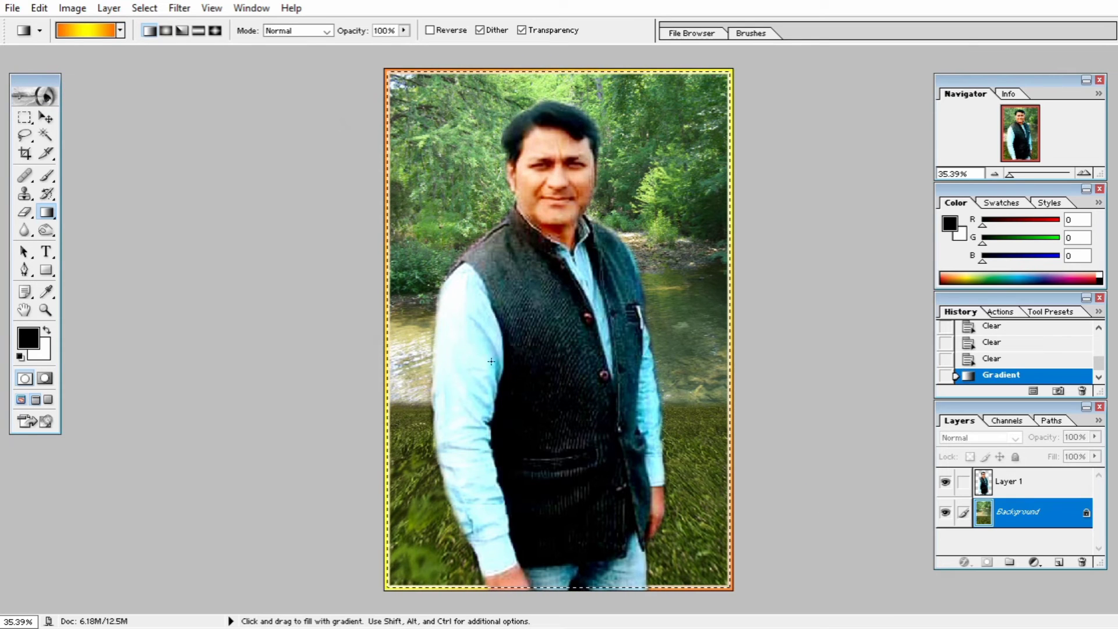
- Fill the border selection with a diagonal red-to-green linear gradient running from lower right to upper left, and deselect it
{"action": "left_click", "coordinate": [120, 31]}
{"action": "double_click", "coordinate": [123, 72]}
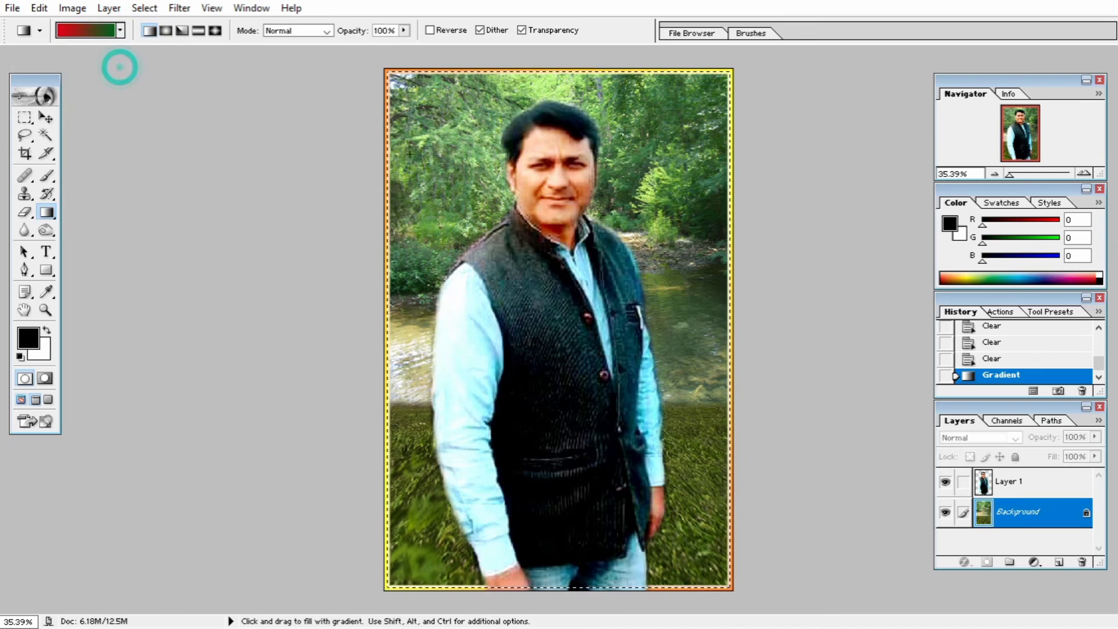
{"action": "left_click_drag", "start_coordinate": [760, 403], "coordinate": [495, 165]}
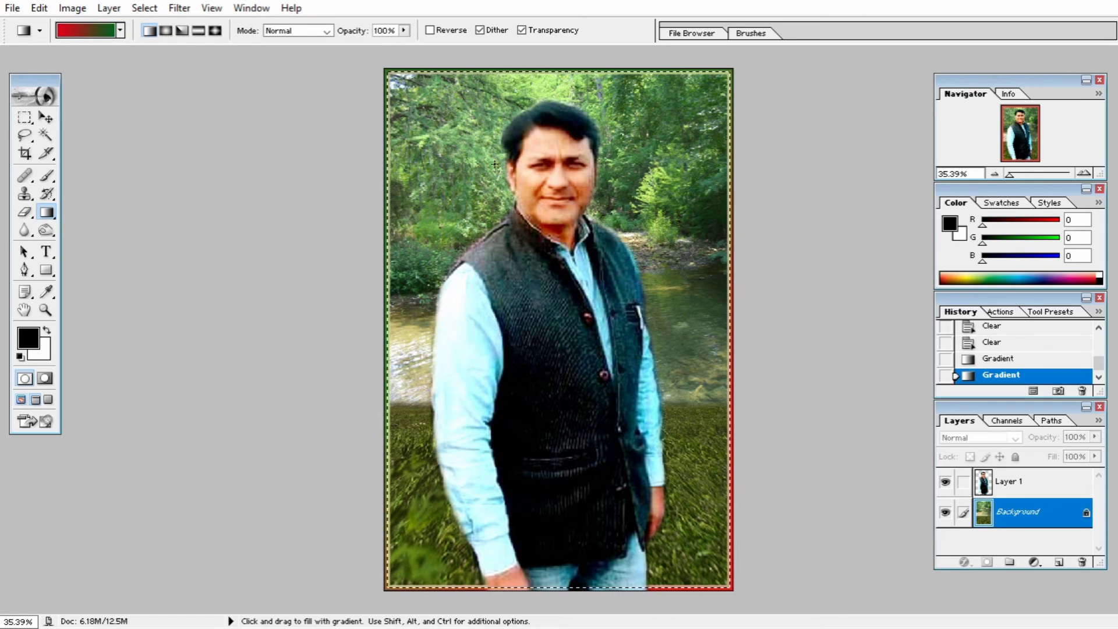
{"action": "key", "text": "ctrl+d"}
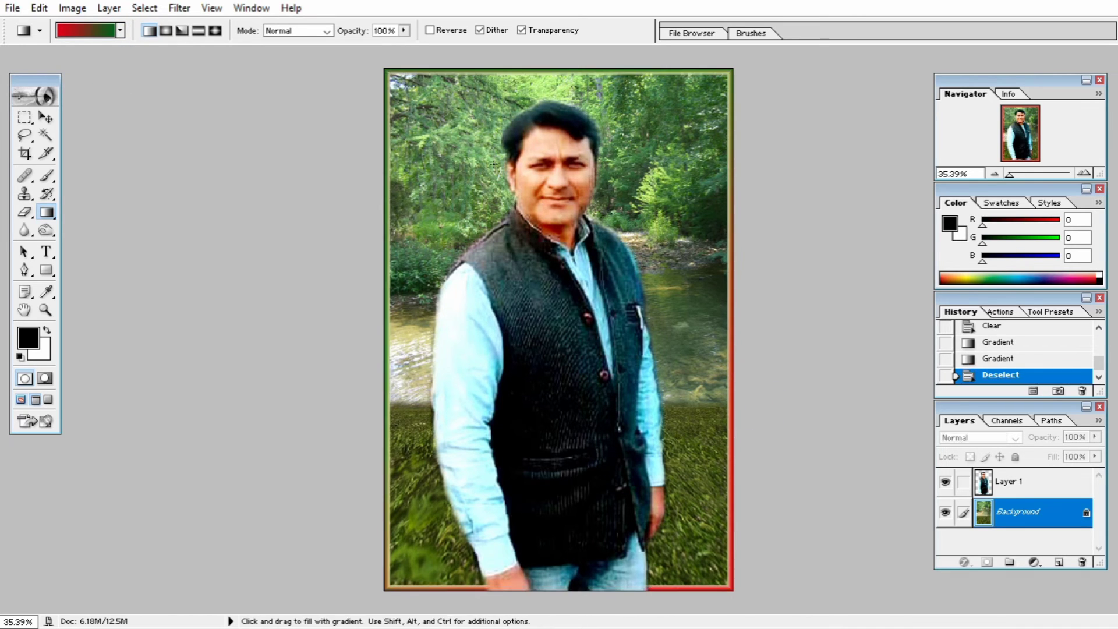
- Brighten the Background layer with an RGB Curves adjustment, mapping input 112 to output 131
{"action": "key", "text": "ctrl"}
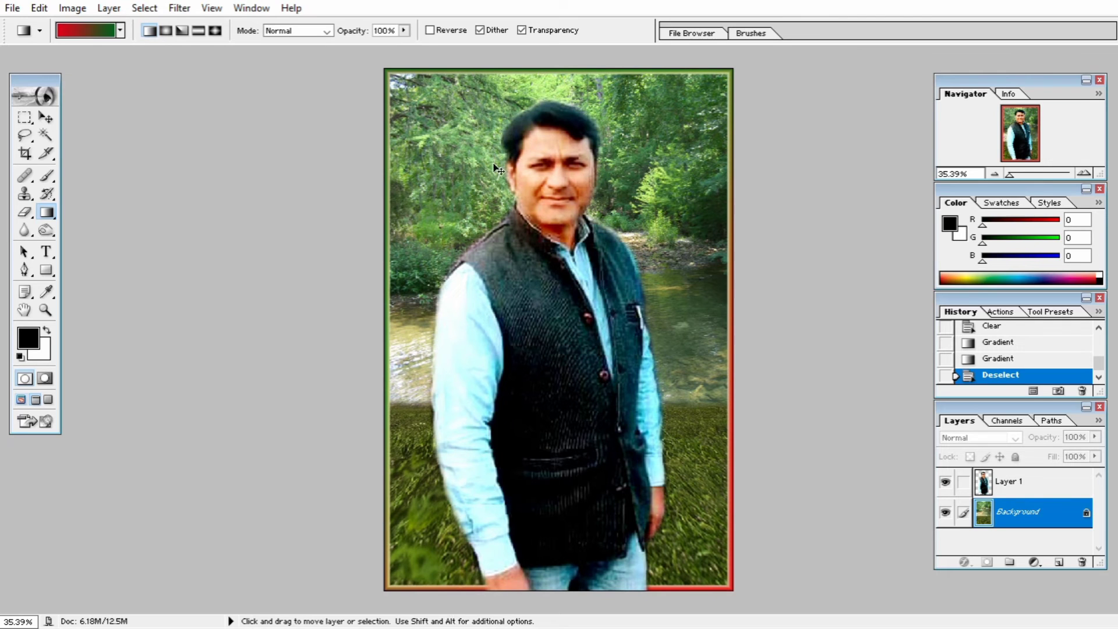
{"action": "key", "text": "ctrl+m"}
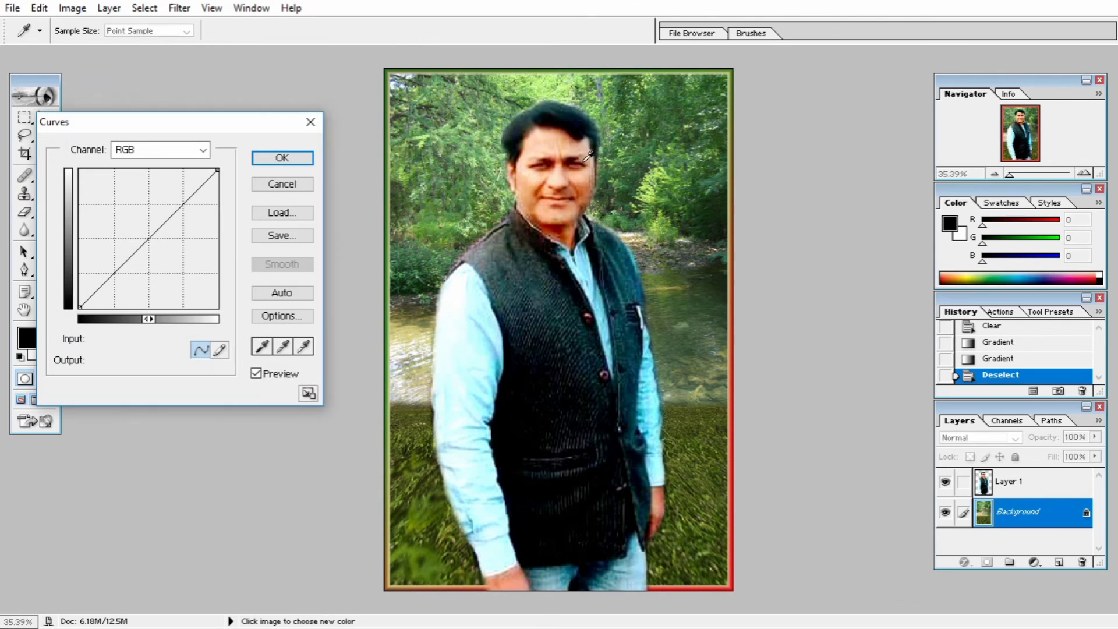
{"action": "left_click", "coordinate": [140, 237]}
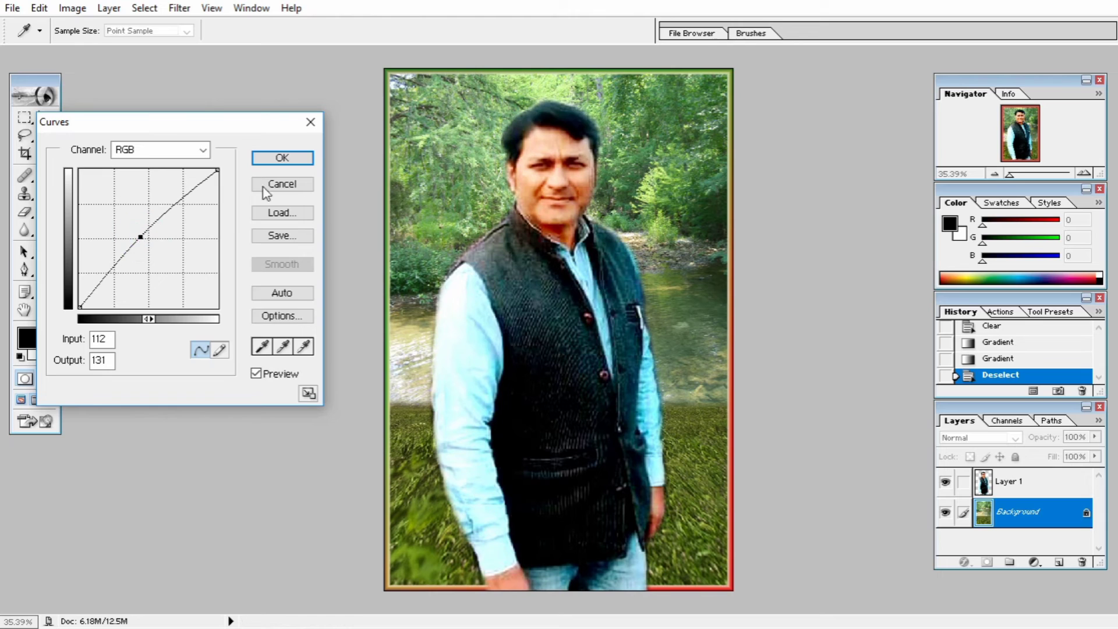
{"action": "left_click", "coordinate": [283, 158]}
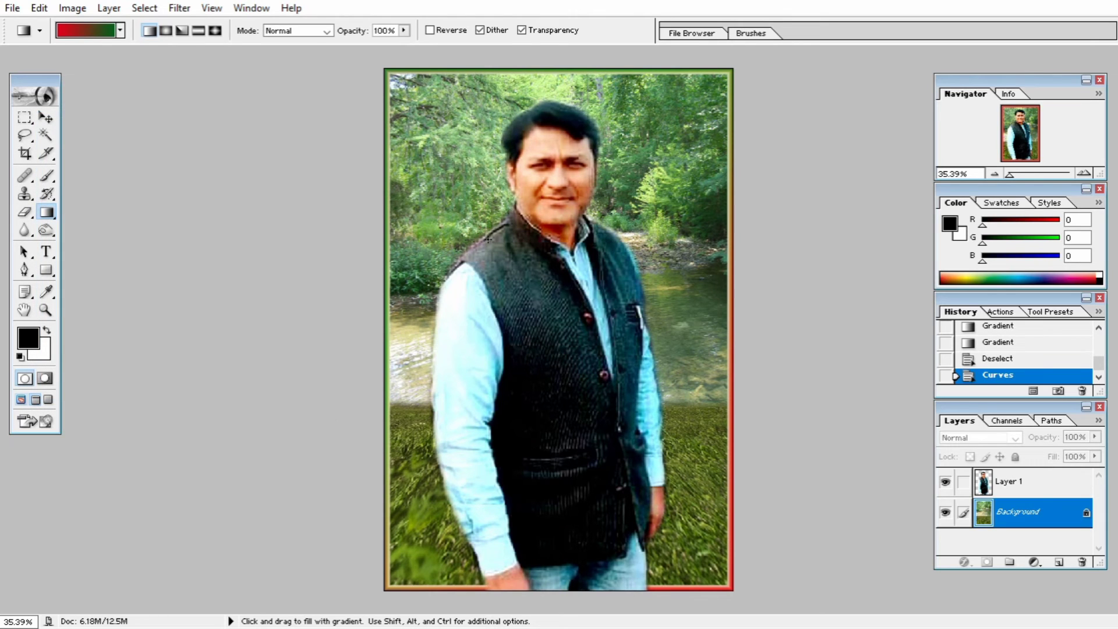
- Save the picture to the Desktop as a JPEG named IMAG1, accepting the JPEG options
{"action": "key", "text": "ctrl+shift"}
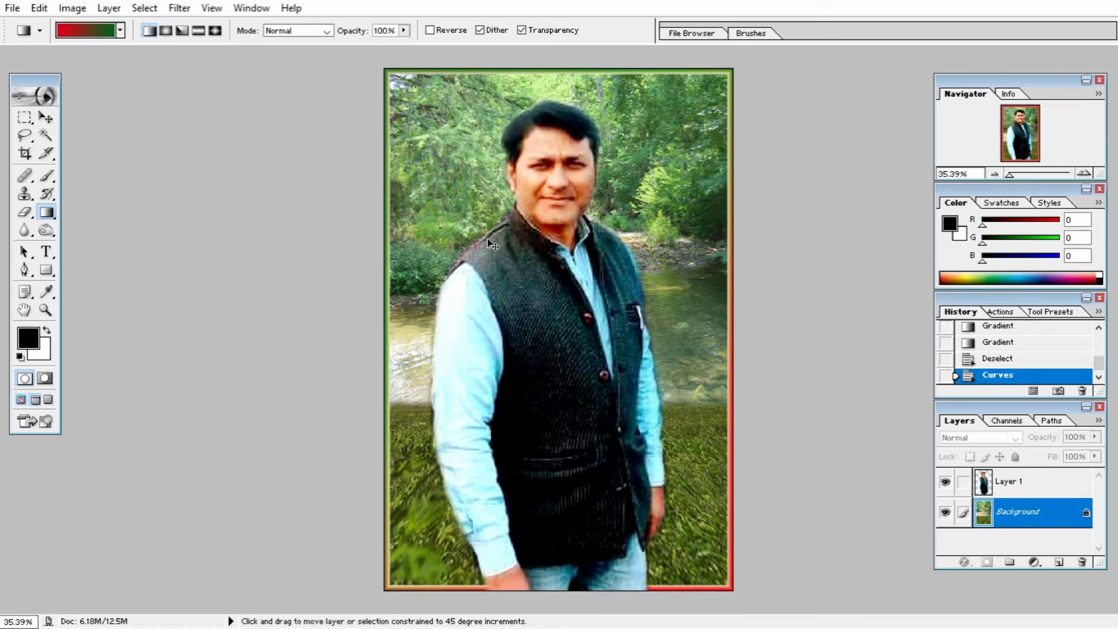
{"action": "key", "text": "ctrl+shift+s"}
{"action": "left_click", "coordinate": [504, 63]}
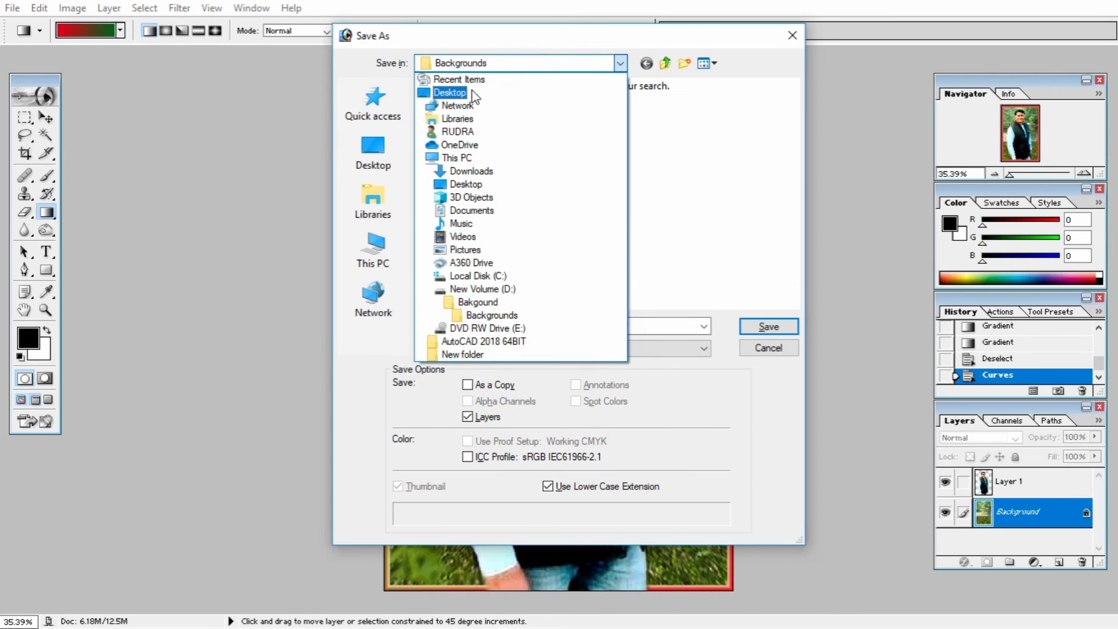
{"action": "left_click", "coordinate": [476, 93]}
{"action": "left_click", "coordinate": [556, 350]}
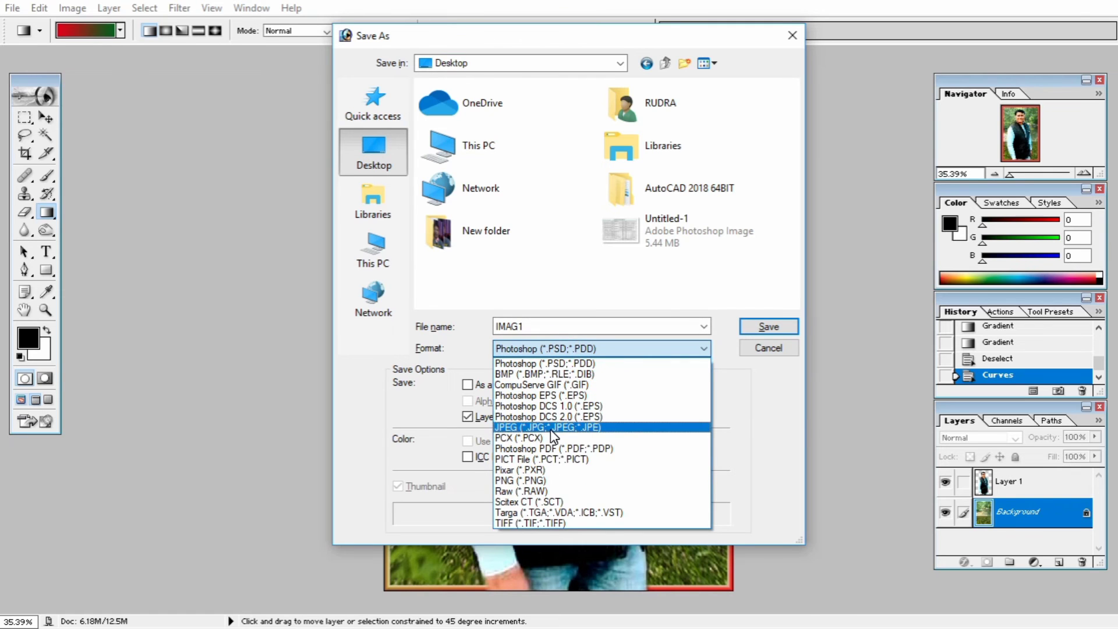
{"action": "left_click", "coordinate": [550, 427]}
{"action": "left_click", "coordinate": [745, 327]}
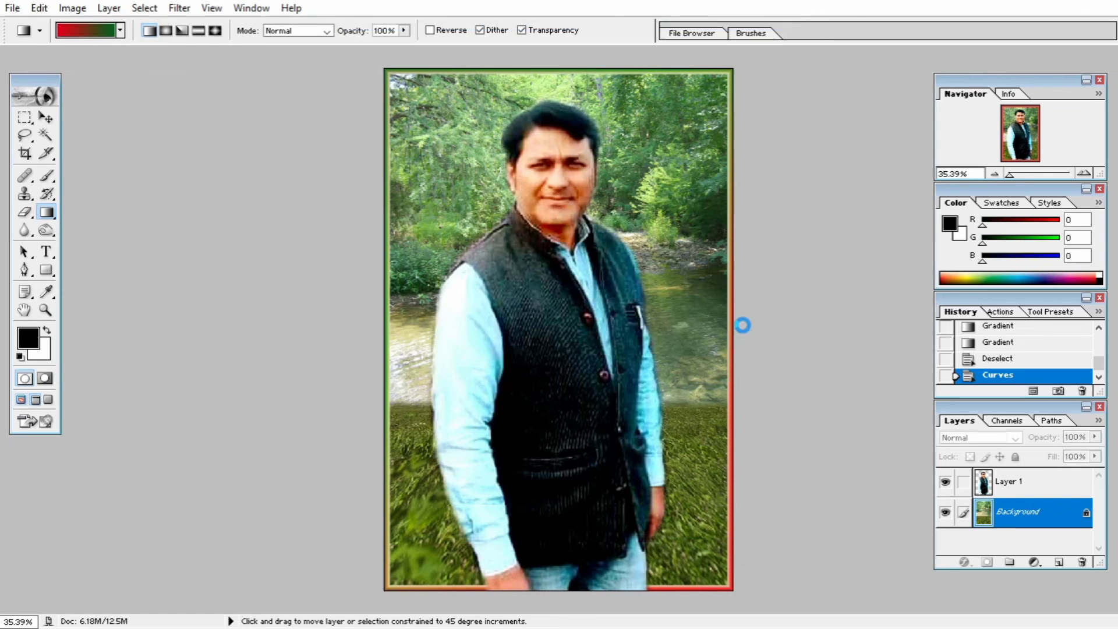
{"action": "left_click", "coordinate": [677, 194]}
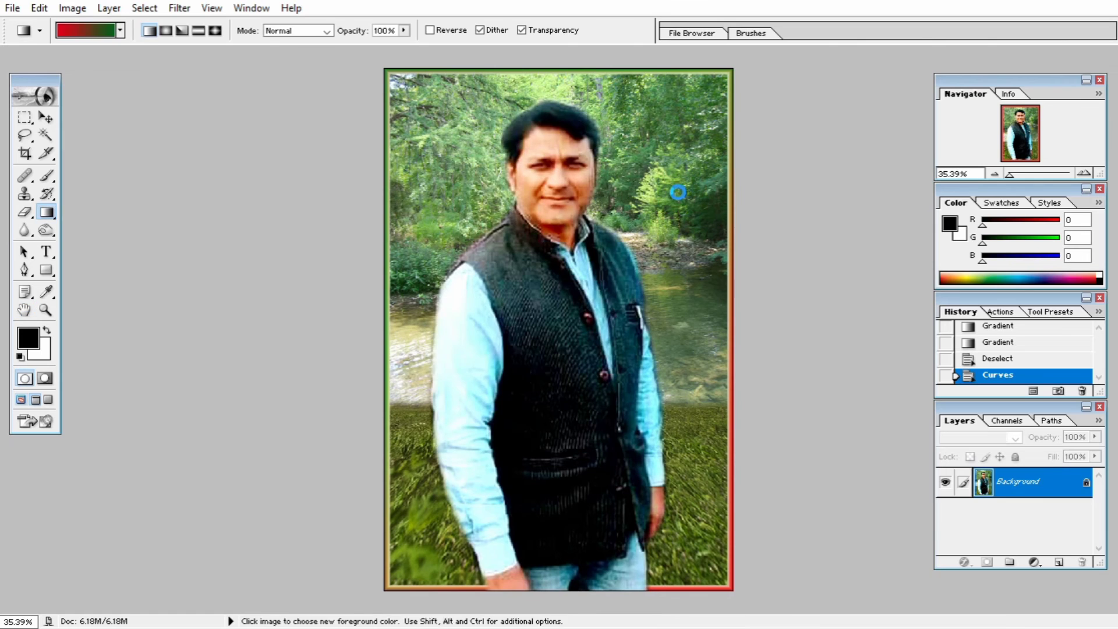
- Hide the toolbox and all palettes and enlarge the picture to review the finished composition
{"action": "key", "text": "ctrl"}
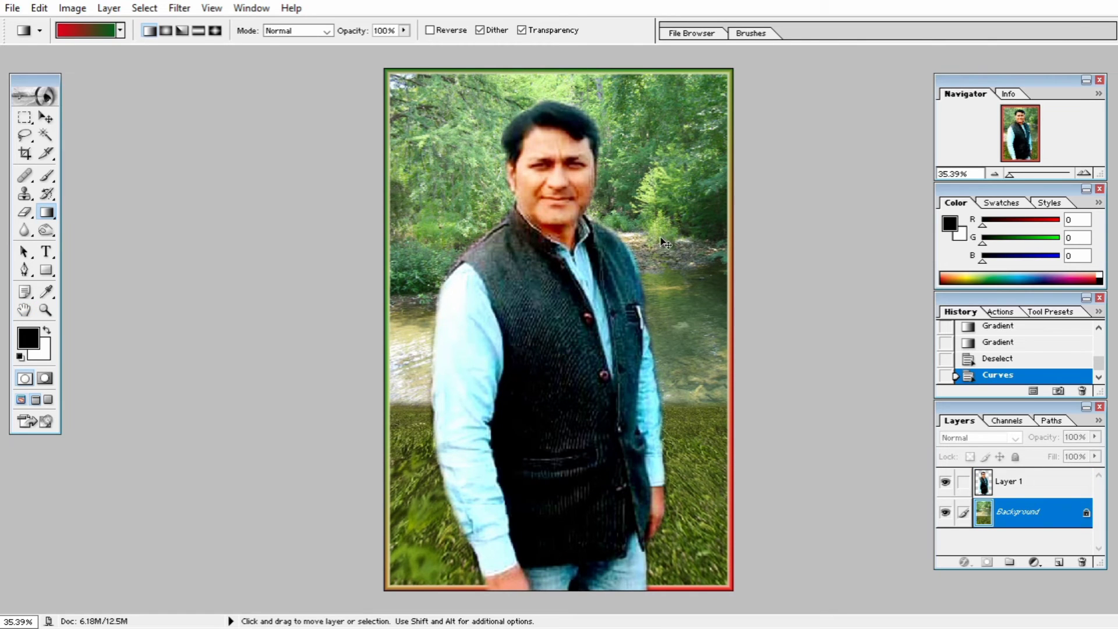
{"action": "key", "text": "ctrl"}
{"action": "key", "text": "ctrl"}
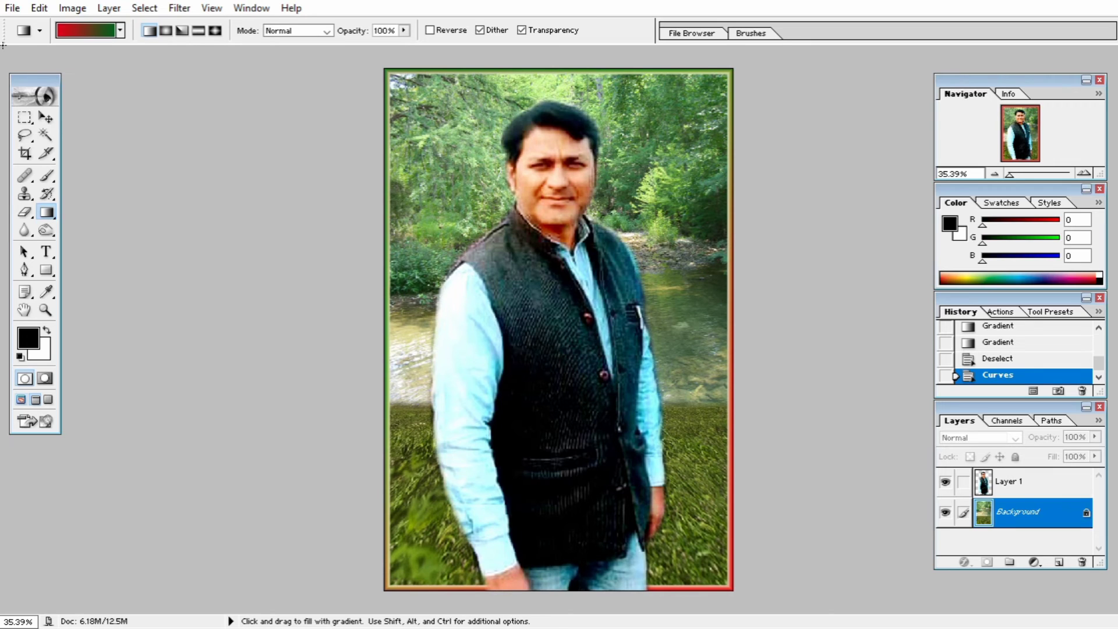
{"action": "key", "text": "Tab"}
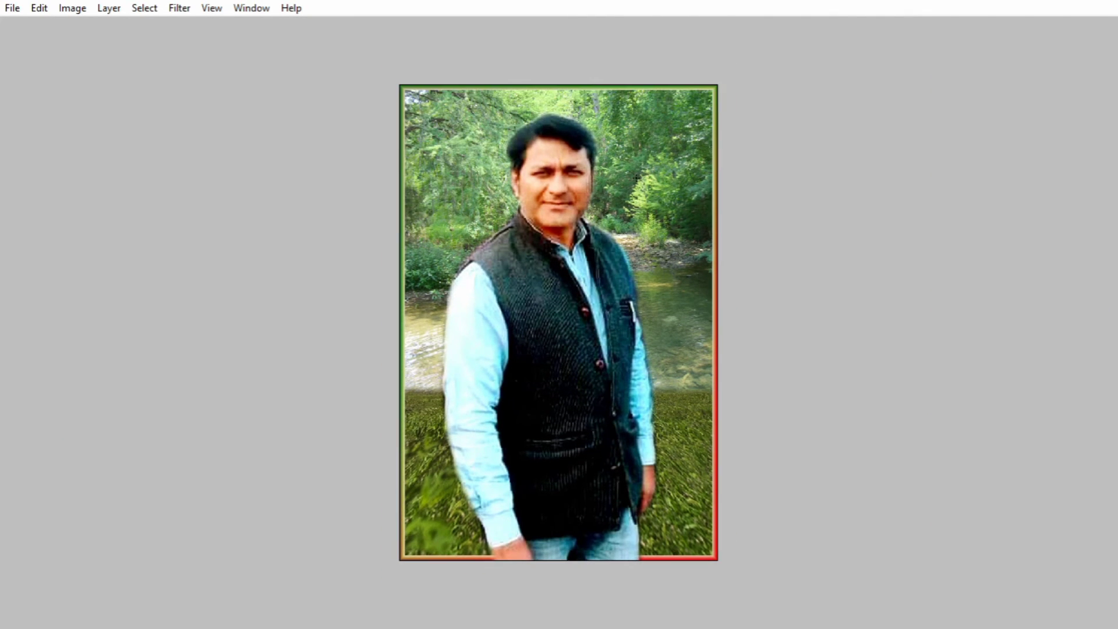
{"action": "key", "text": "ctrl+0"}
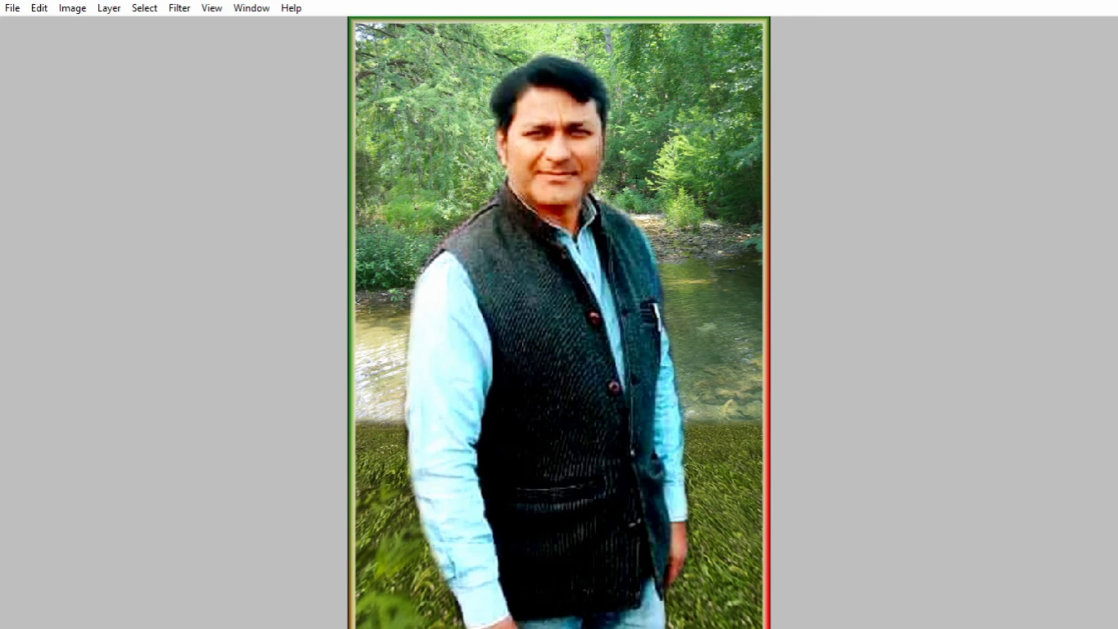
{"action": "scroll", "coordinate": [559, 322], "scroll_direction": "down", "scroll_amount": 1}
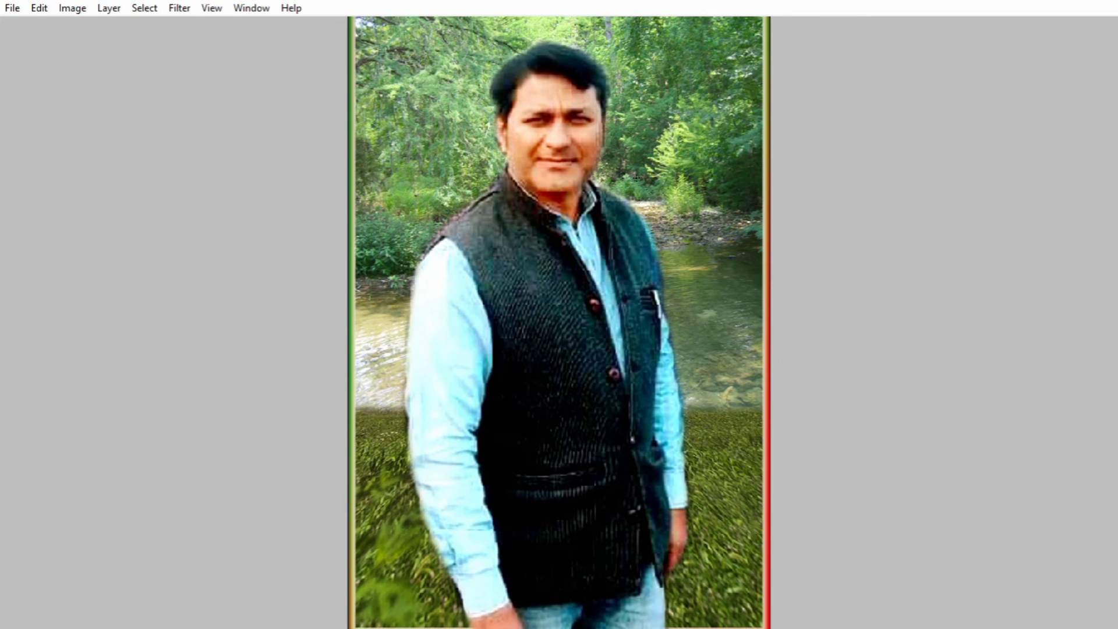